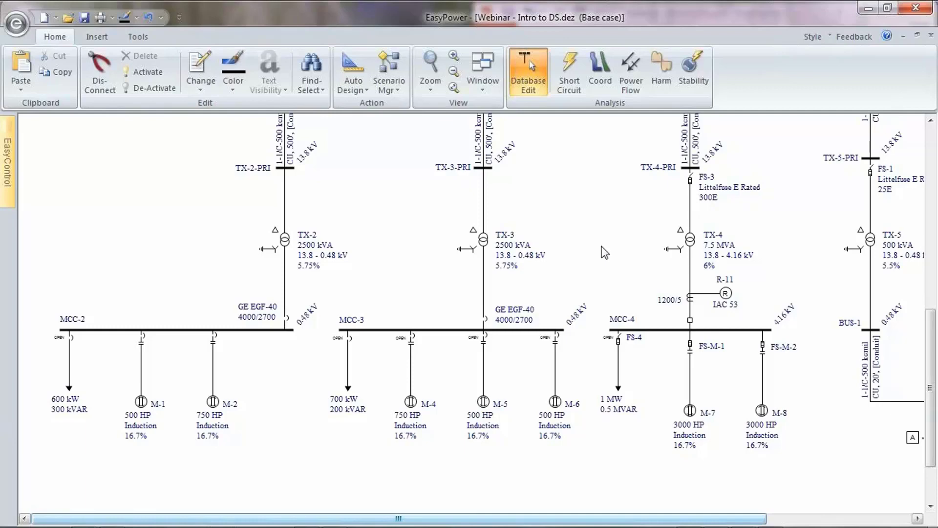
Examine the one-line diagram, from the COGEN source and 13.8 kV feeders to the MCC buses, ATS-2 and the STBY generator
{"action": "scroll", "coordinate": [604, 251], "scroll_direction": "down", "scroll_amount": 3}
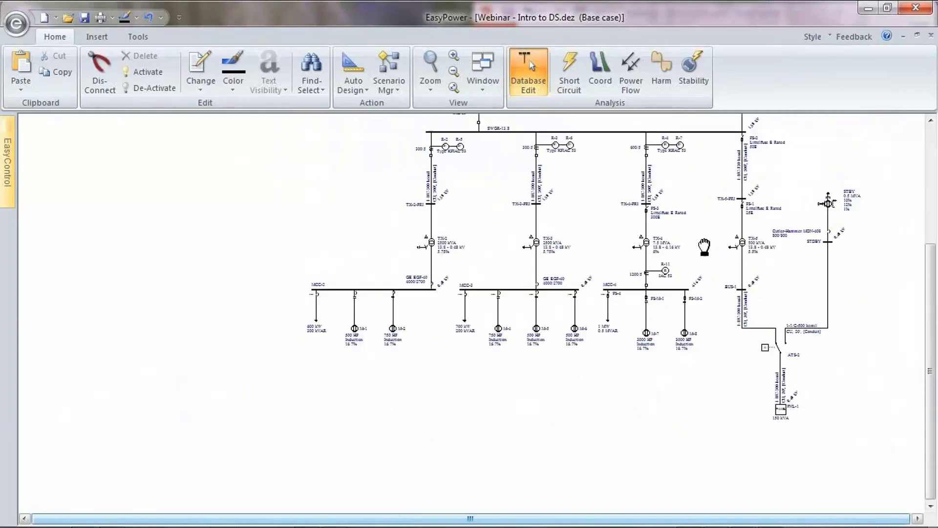
{"action": "left_click_drag", "start_coordinate": [704, 247], "coordinate": [585, 357]}
{"action": "scroll", "coordinate": [586, 338], "scroll_direction": "down", "scroll_amount": 2}
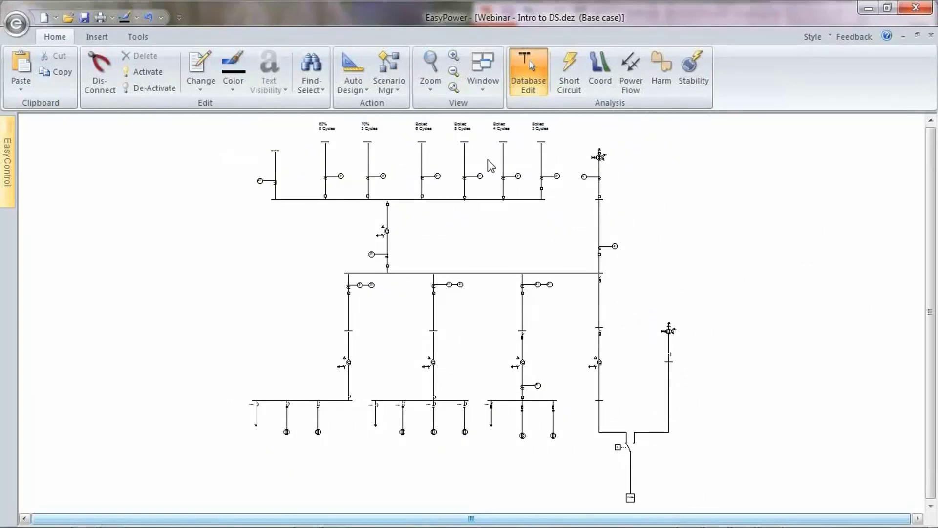
{"action": "scroll", "coordinate": [614, 162], "scroll_direction": "up", "scroll_amount": 5}
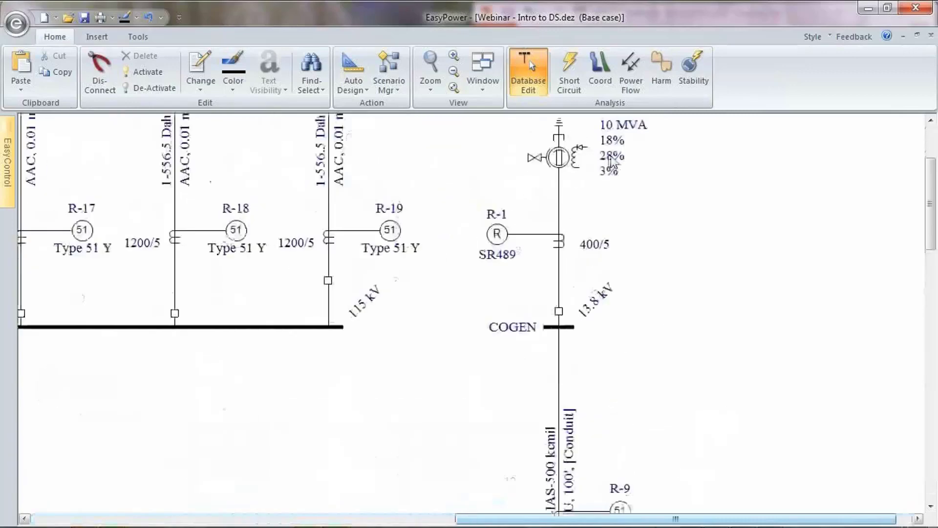
{"action": "left_click_drag", "start_coordinate": [614, 163], "coordinate": [713, 173]}
{"action": "scroll", "coordinate": [603, 253], "scroll_direction": "down", "scroll_amount": 1}
{"action": "scroll", "coordinate": [604, 253], "scroll_direction": "down", "scroll_amount": 3}
{"action": "scroll", "coordinate": [484, 396], "scroll_direction": "up", "scroll_amount": 3}
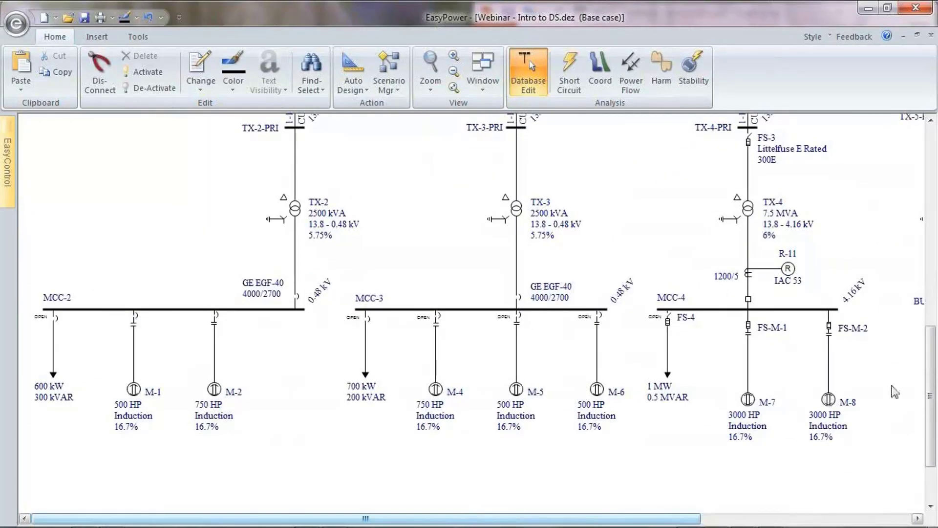
{"action": "left_click_drag", "start_coordinate": [892, 389], "coordinate": [378, 393]}
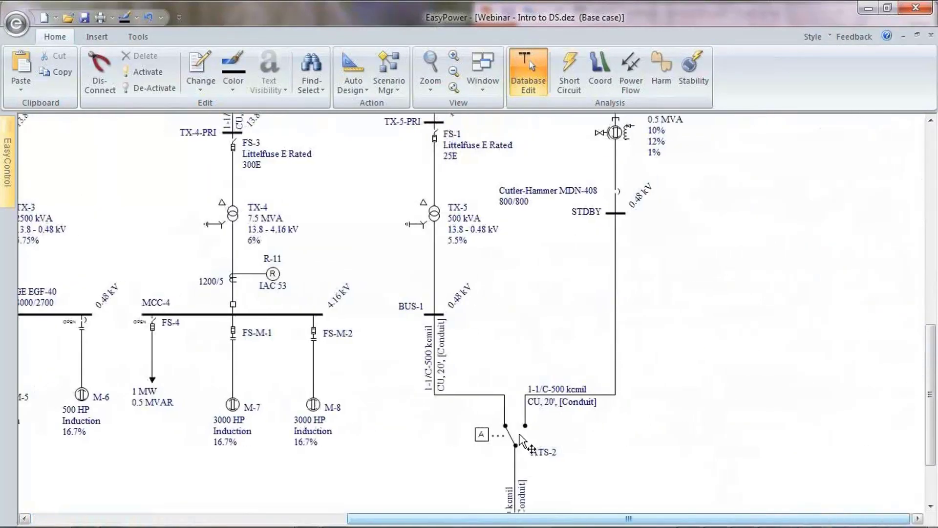
{"action": "left_click_drag", "start_coordinate": [541, 318], "coordinate": [547, 404]}
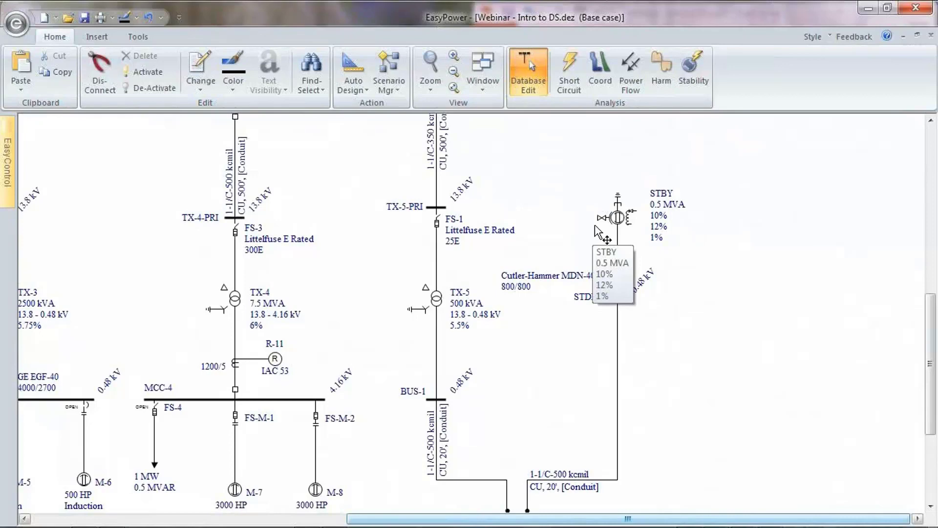
{"action": "left_click_drag", "start_coordinate": [283, 255], "coordinate": [604, 234]}
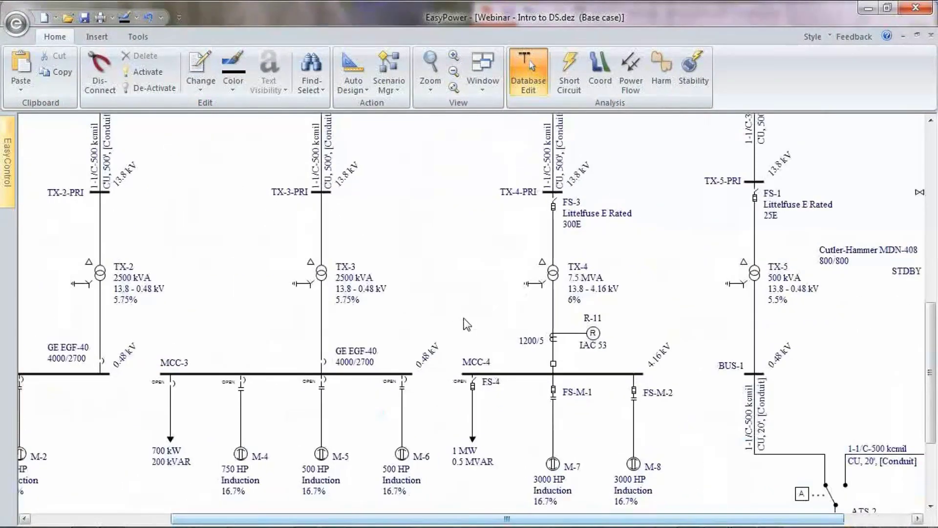
{"action": "left_click_drag", "start_coordinate": [467, 322], "coordinate": [503, 287]}
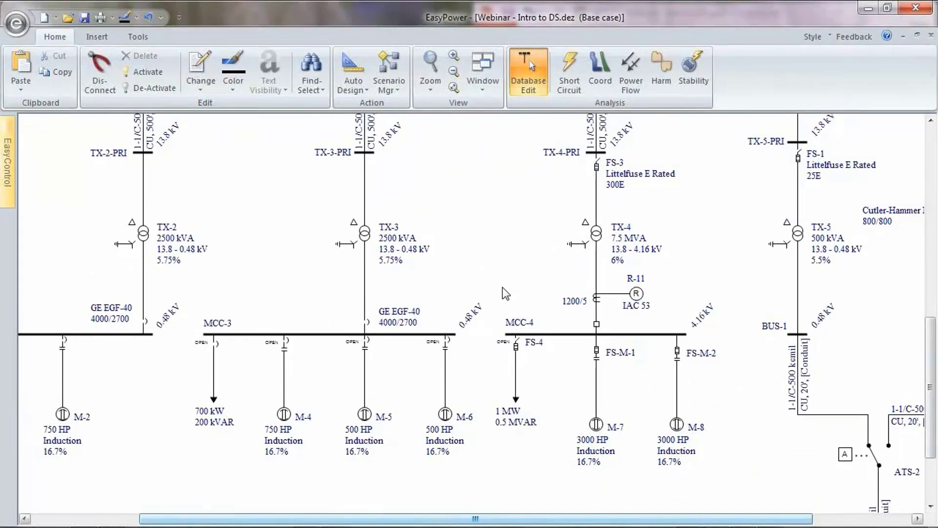
Switch to Adobe Reader with the DS Reference Manual and show its table of contents at page width
{"action": "mouse_move", "coordinate": [580, 526]}
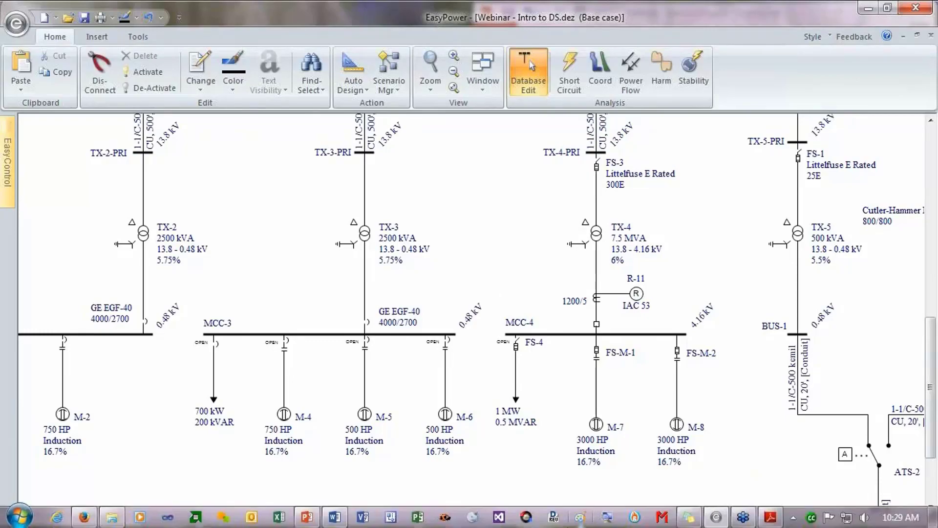
{"action": "left_click", "coordinate": [770, 517]}
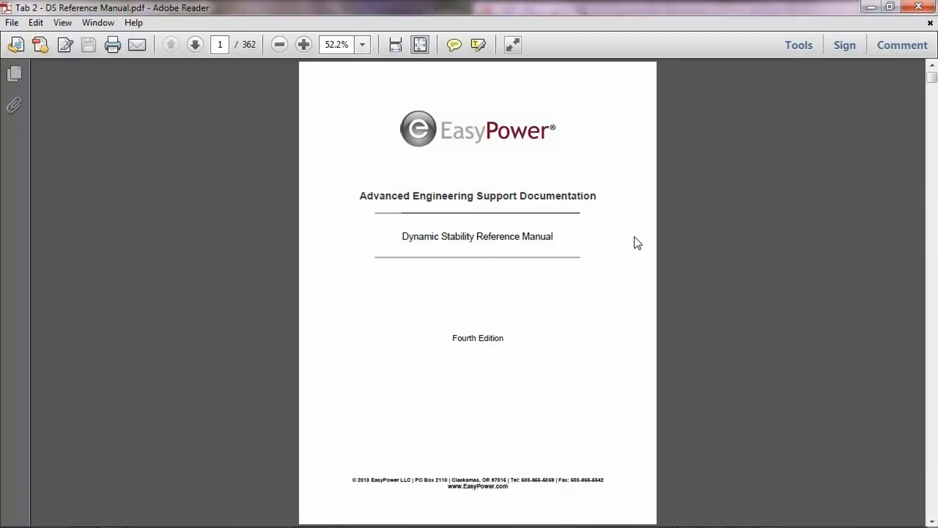
{"action": "scroll", "coordinate": [637, 243], "scroll_direction": "down", "scroll_amount": 1}
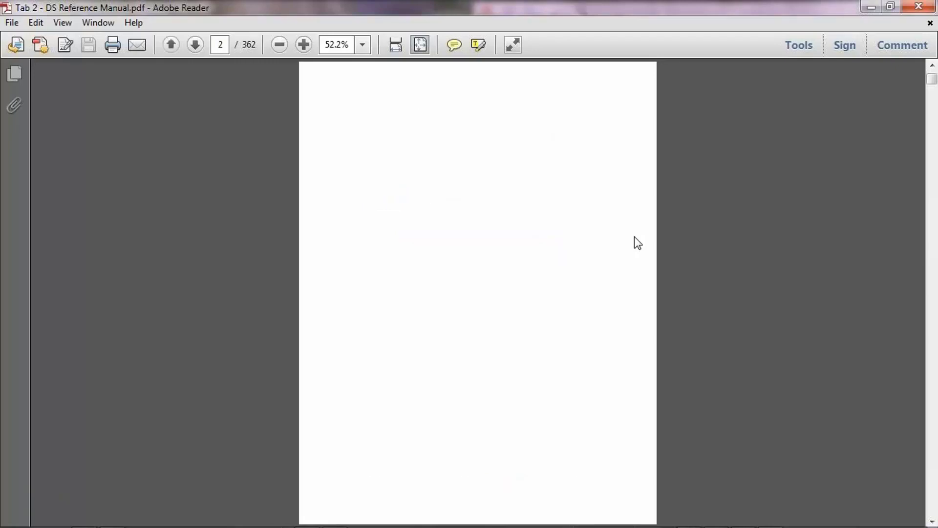
{"action": "scroll", "coordinate": [637, 243], "scroll_direction": "down", "scroll_amount": 1}
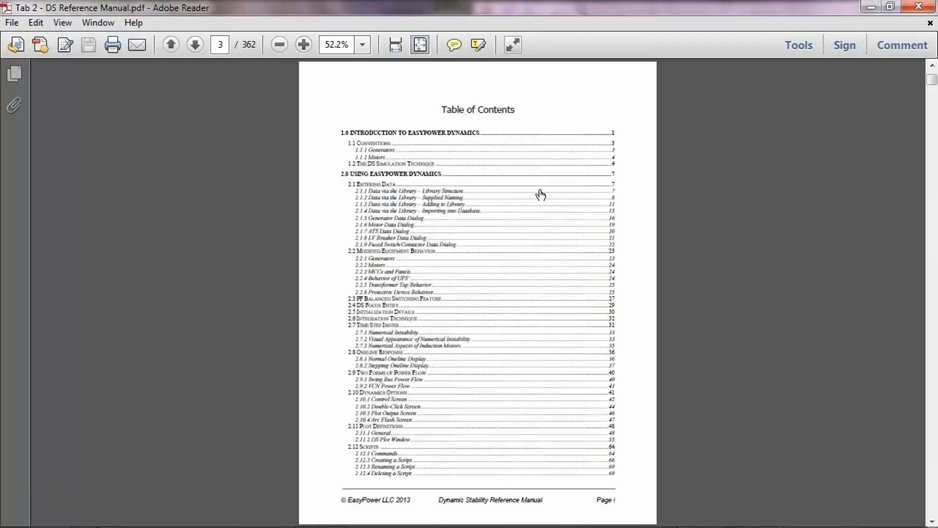
{"action": "left_click", "coordinate": [396, 47]}
{"action": "scroll", "coordinate": [593, 264], "scroll_direction": "down", "scroll_amount": 3}
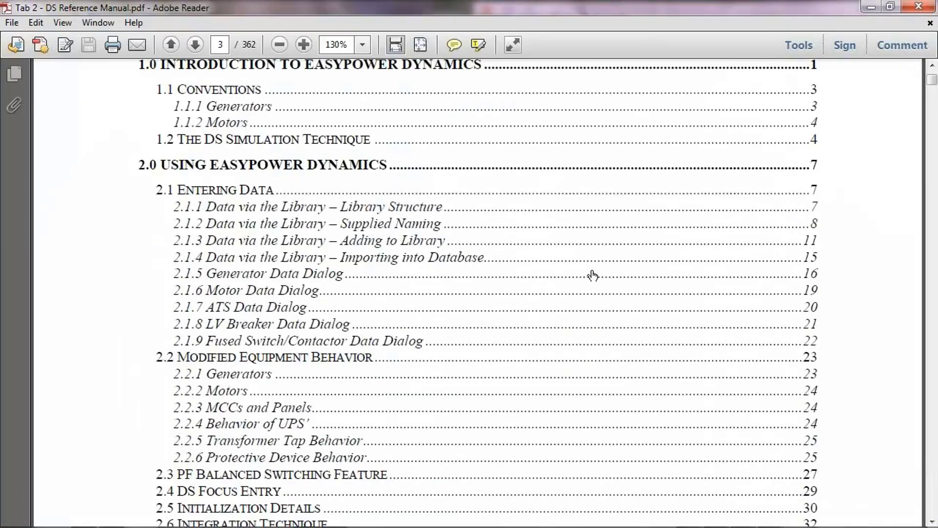
Look through the manual's table of contents, from equipment behavior and scripts through DS methods and models to messaging
{"action": "scroll", "coordinate": [314, 183], "scroll_direction": "down", "scroll_amount": 4}
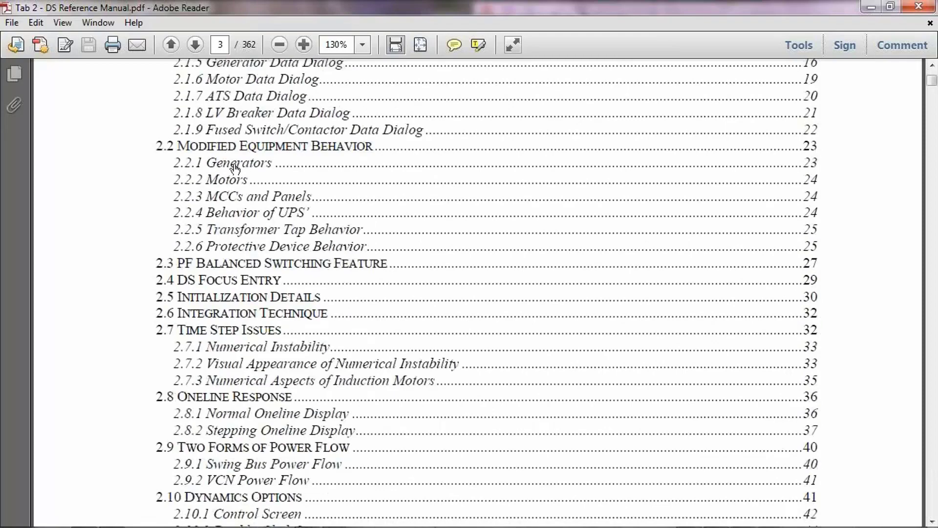
{"action": "scroll", "coordinate": [351, 197], "scroll_direction": "down", "scroll_amount": 3}
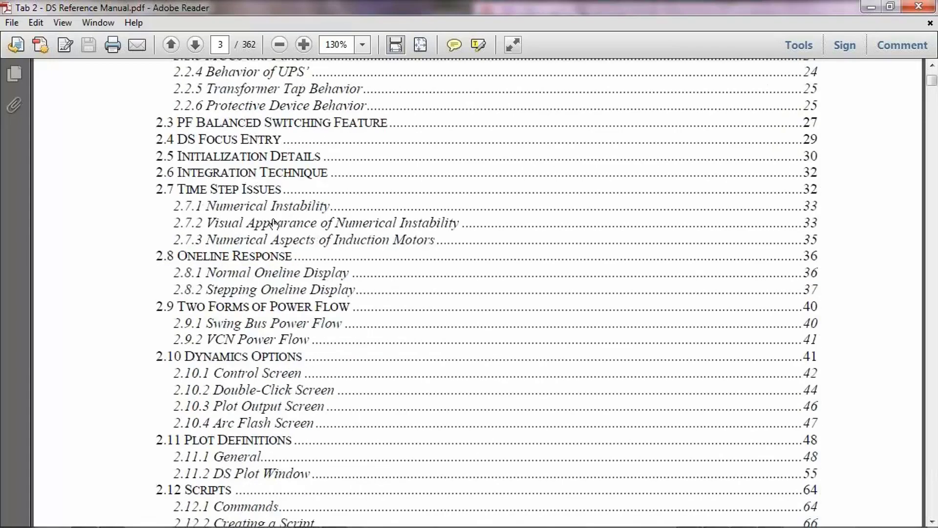
{"action": "scroll", "coordinate": [273, 222], "scroll_direction": "down", "scroll_amount": 3}
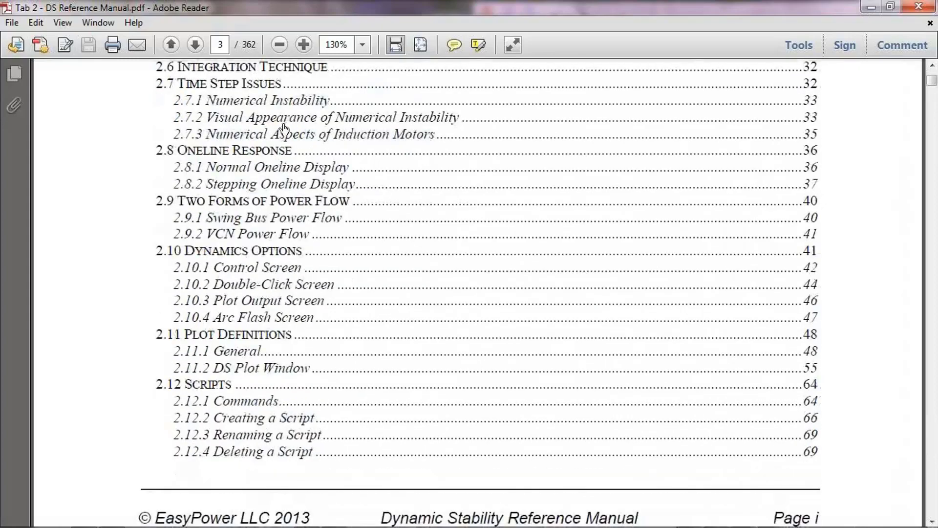
{"action": "scroll", "coordinate": [323, 298], "scroll_direction": "down", "scroll_amount": 3}
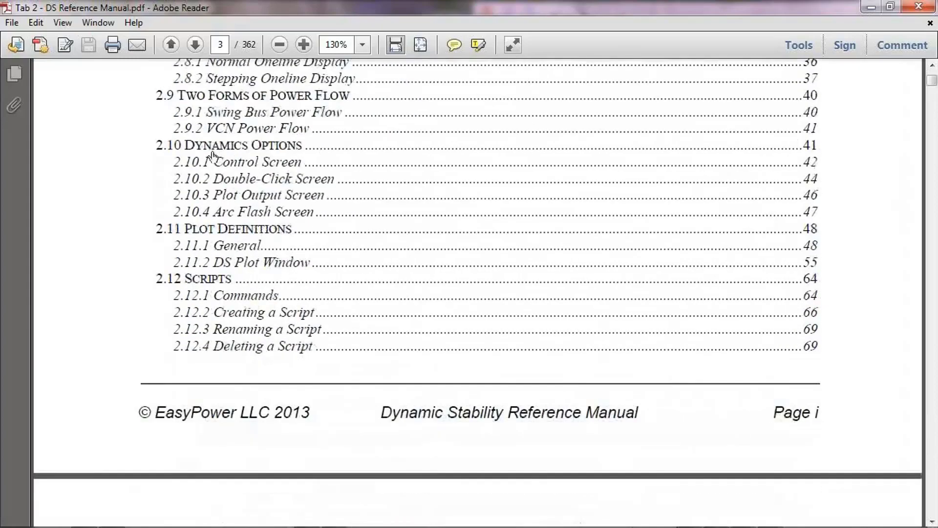
{"action": "scroll", "coordinate": [274, 195], "scroll_direction": "down", "scroll_amount": 4}
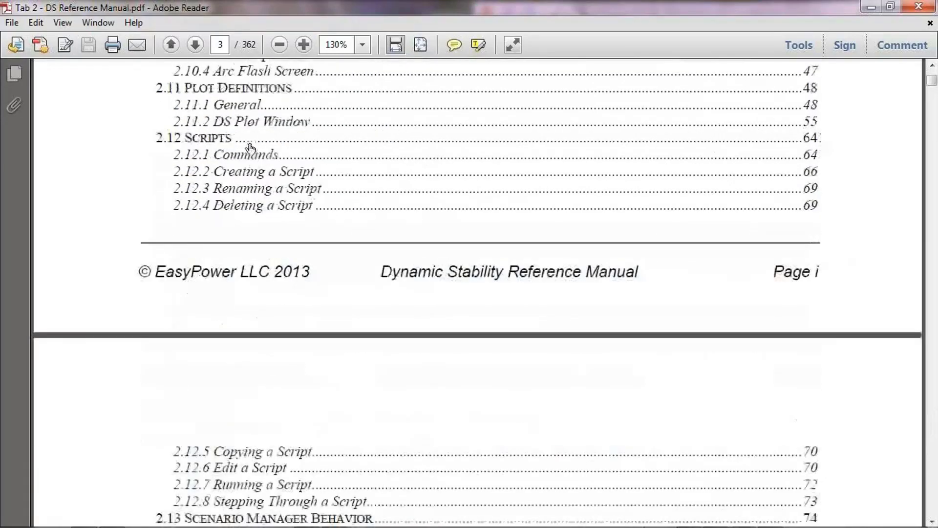
{"action": "scroll", "coordinate": [345, 188], "scroll_direction": "up", "scroll_amount": 3}
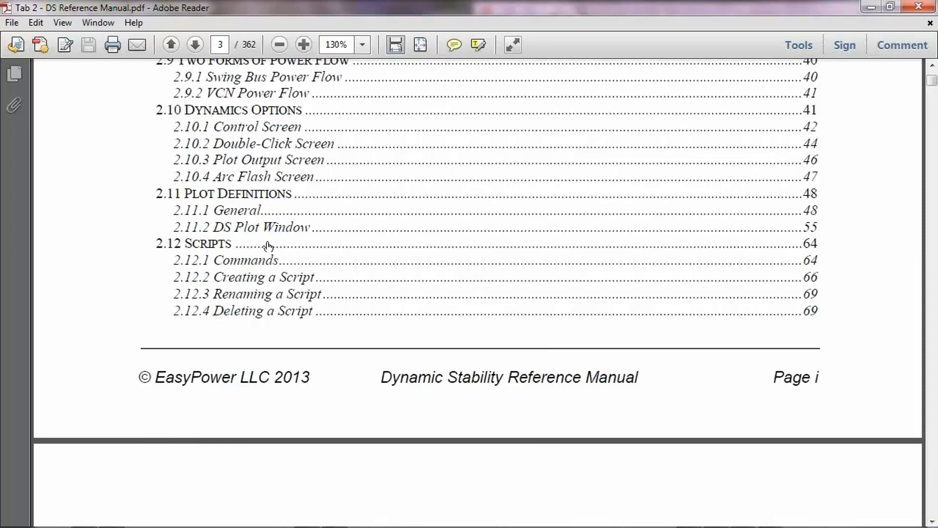
{"action": "scroll", "coordinate": [268, 245], "scroll_direction": "down", "scroll_amount": 10}
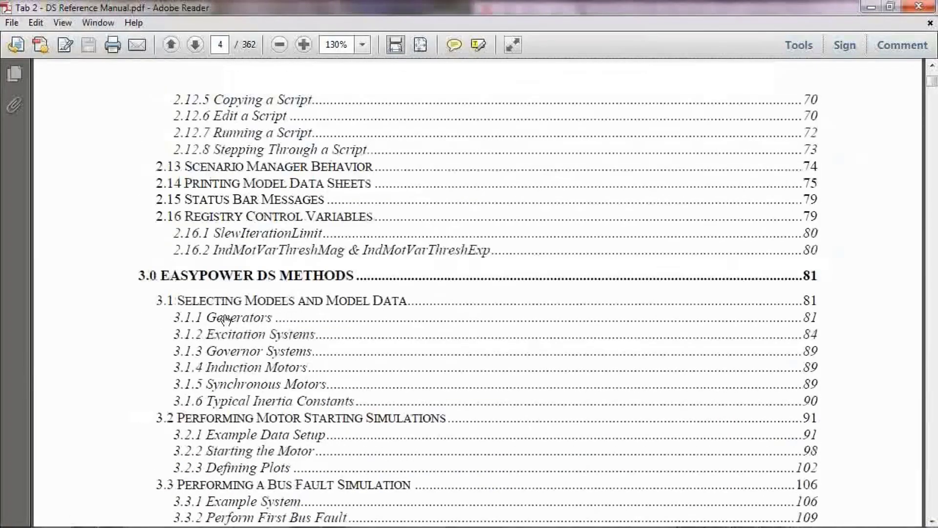
{"action": "scroll", "coordinate": [235, 317], "scroll_direction": "down", "scroll_amount": 4}
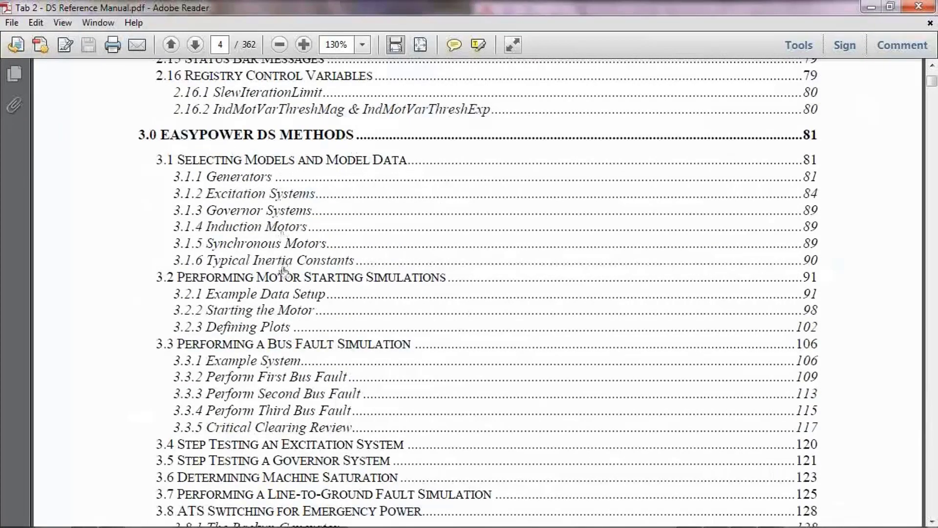
{"action": "scroll", "coordinate": [286, 271], "scroll_direction": "down", "scroll_amount": 5}
{"action": "scroll", "coordinate": [286, 271], "scroll_direction": "down", "scroll_amount": 17}
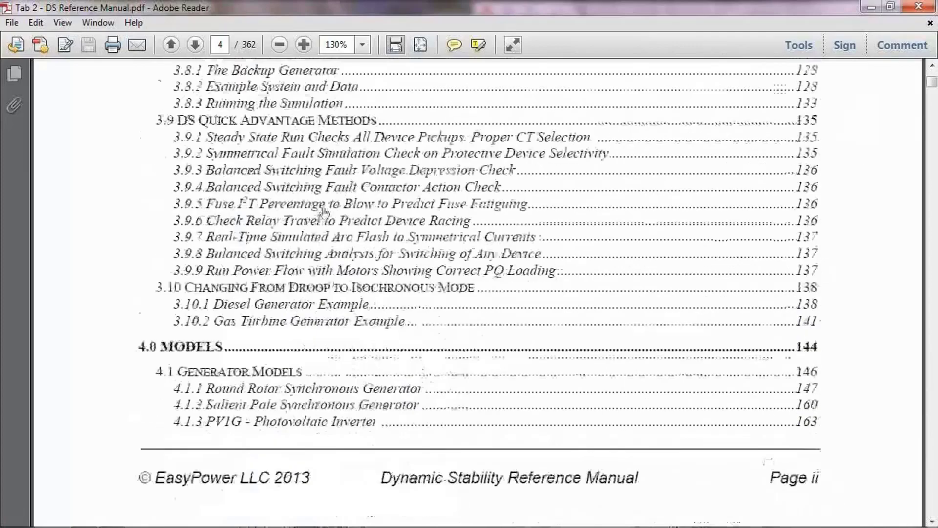
{"action": "scroll", "coordinate": [324, 213], "scroll_direction": "down", "scroll_amount": 4}
{"action": "scroll", "coordinate": [325, 213], "scroll_direction": "up", "scroll_amount": 3}
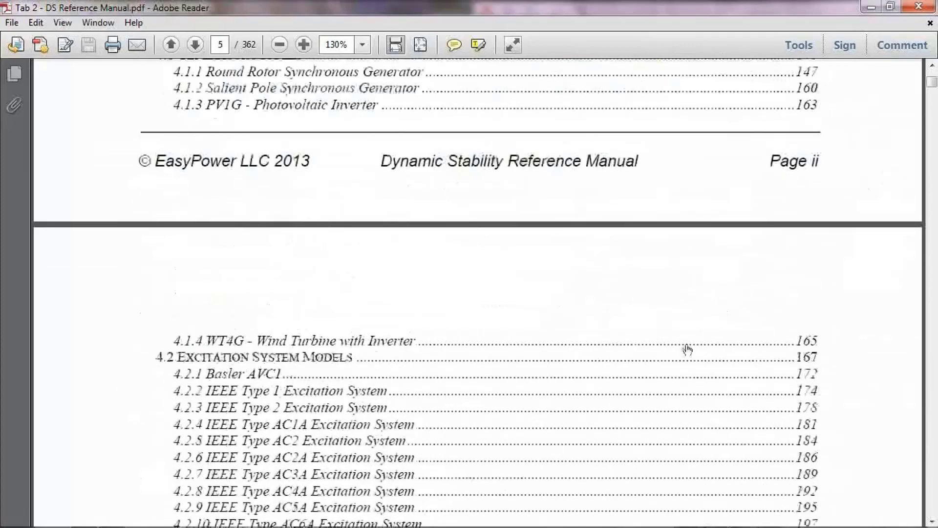
{"action": "scroll", "coordinate": [714, 262], "scroll_direction": "down", "scroll_amount": 19}
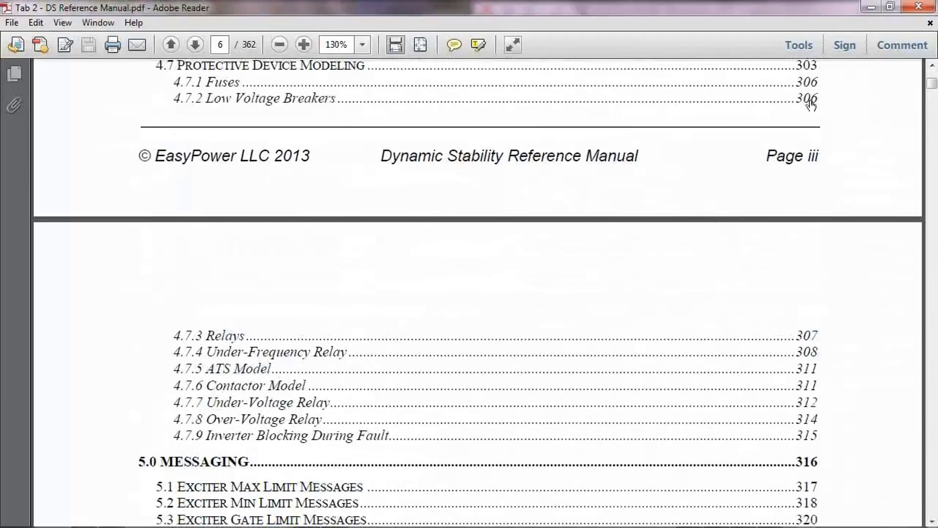
{"action": "scroll", "coordinate": [613, 414], "scroll_direction": "down", "scroll_amount": 18}
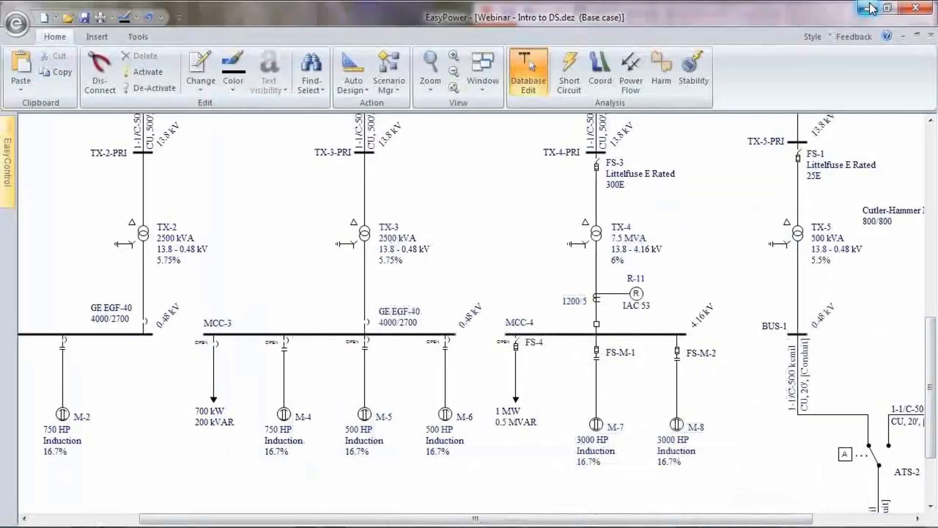
Return to the EasyPower one-line diagram and examine the COGEN generator with its governor and exciter symbols
{"action": "left_click", "coordinate": [871, 7]}
{"action": "left_click_drag", "start_coordinate": [202, 342], "coordinate": [447, 329]}
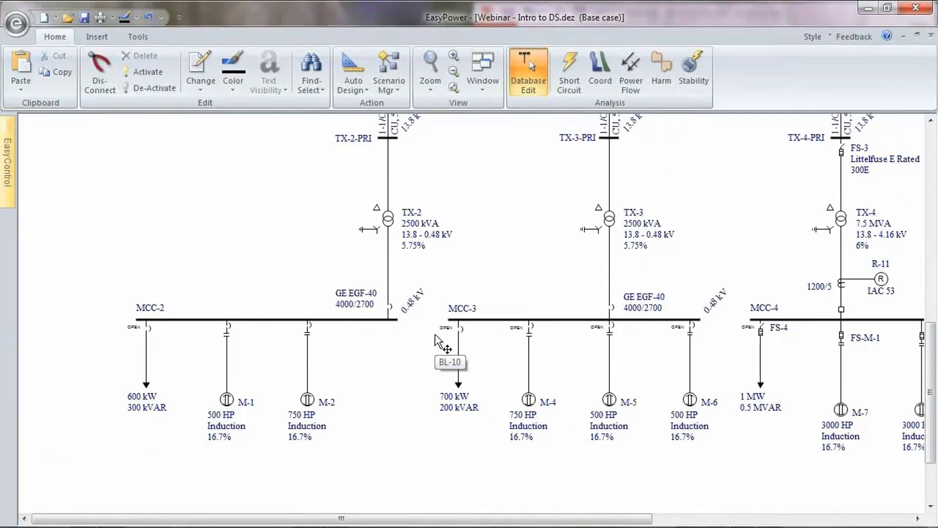
{"action": "left_click_drag", "start_coordinate": [842, 215], "coordinate": [344, 490]}
{"action": "left_click_drag", "start_coordinate": [547, 259], "coordinate": [542, 430]}
{"action": "left_click_drag", "start_coordinate": [603, 257], "coordinate": [603, 278]}
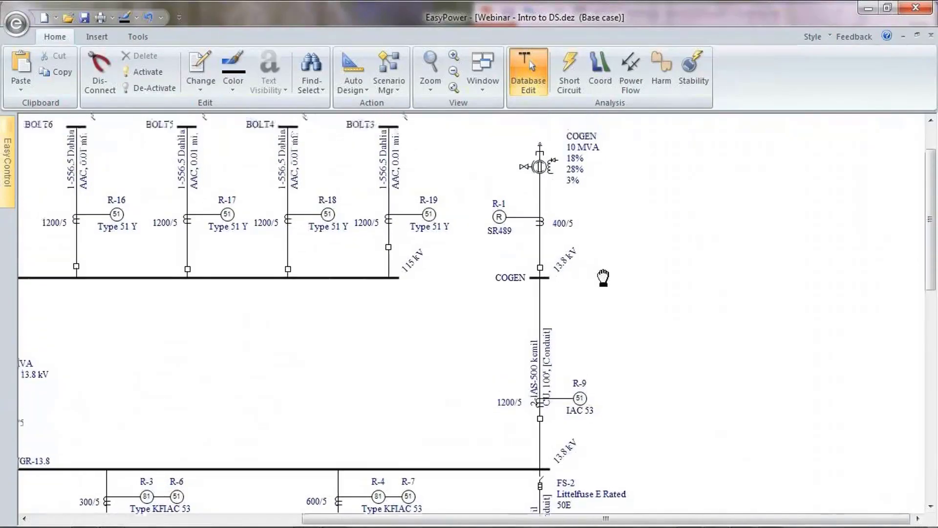
{"action": "scroll", "coordinate": [597, 264], "scroll_direction": "up", "scroll_amount": 4}
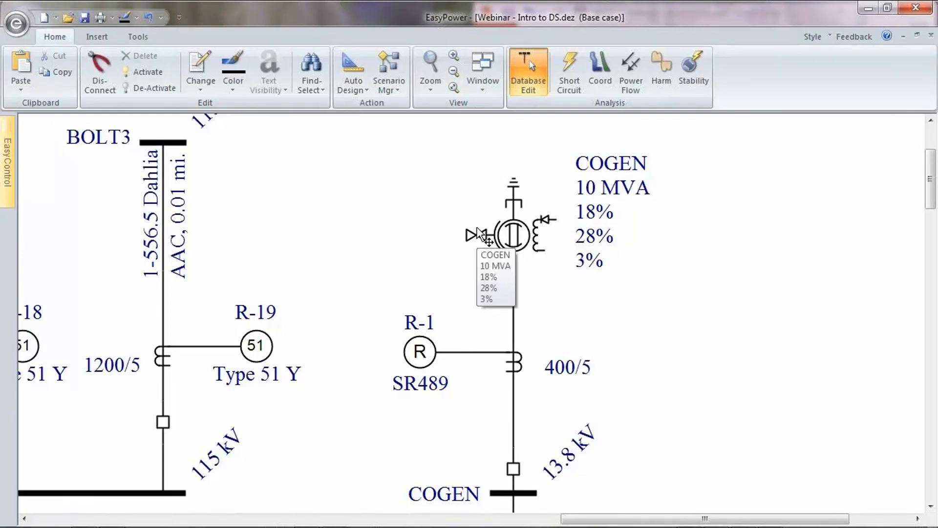
Switch to Stability analysis, run the exciter step test on the COGEN generator and inspect its plots at full size
{"action": "left_click", "coordinate": [695, 81]}
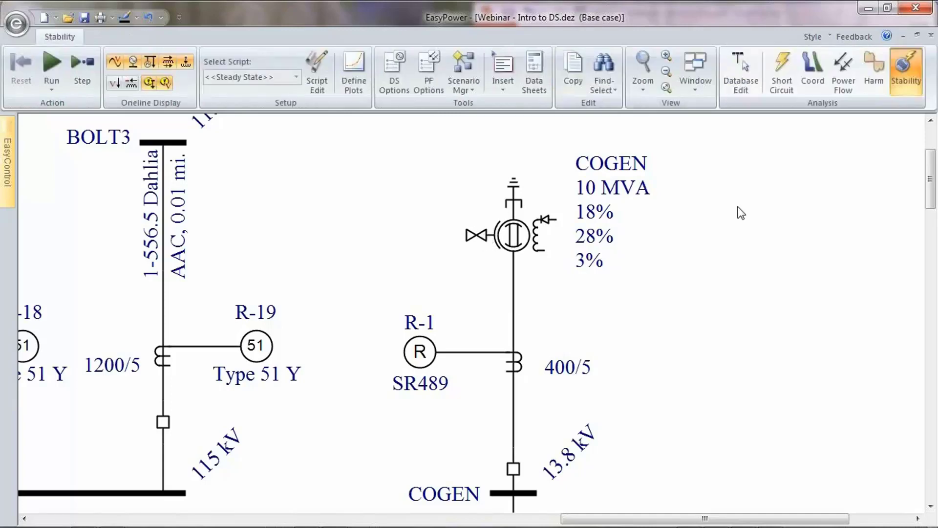
{"action": "scroll", "coordinate": [233, 284], "scroll_direction": "down", "scroll_amount": 4}
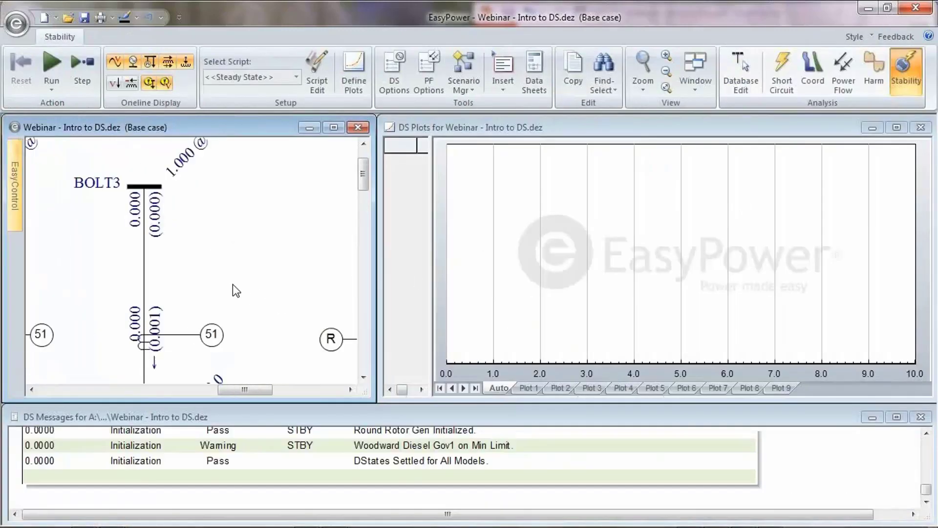
{"action": "left_click_drag", "start_coordinate": [291, 285], "coordinate": [194, 225]}
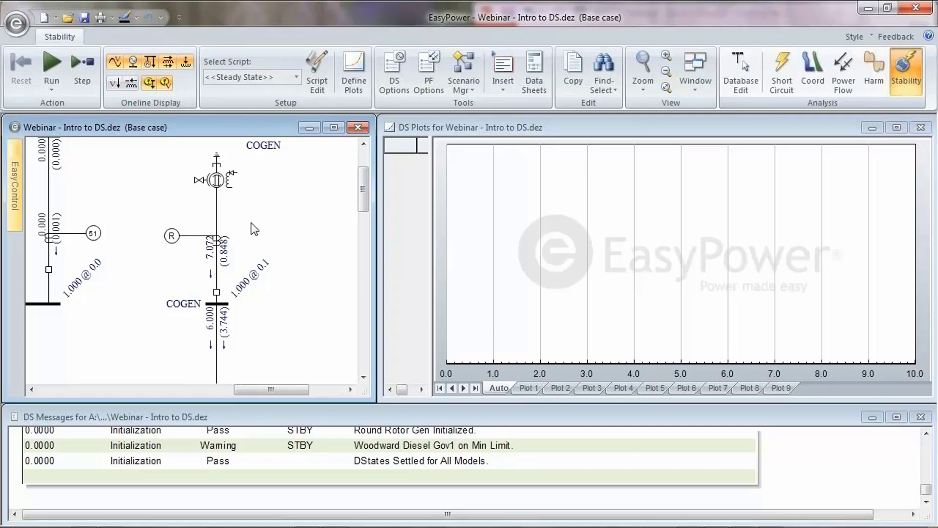
{"action": "double_click", "coordinate": [236, 174]}
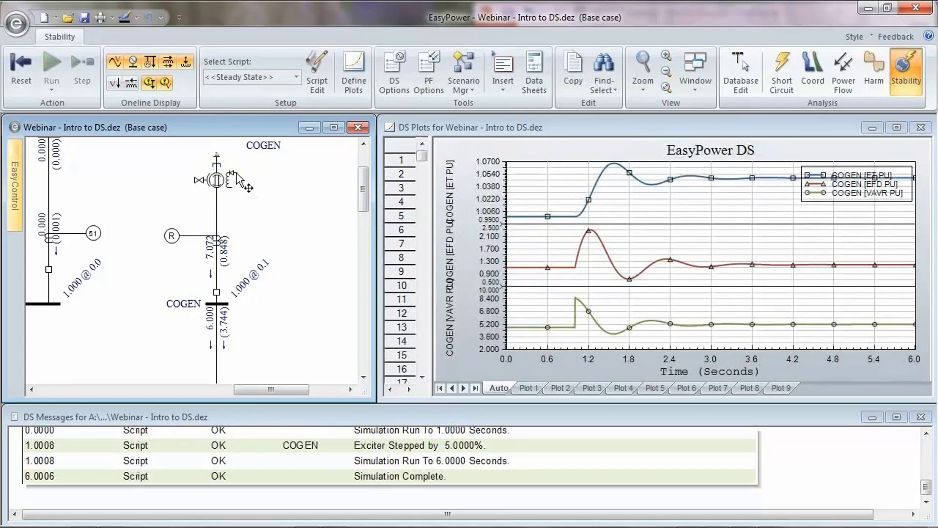
{"action": "left_click", "coordinate": [896, 127]}
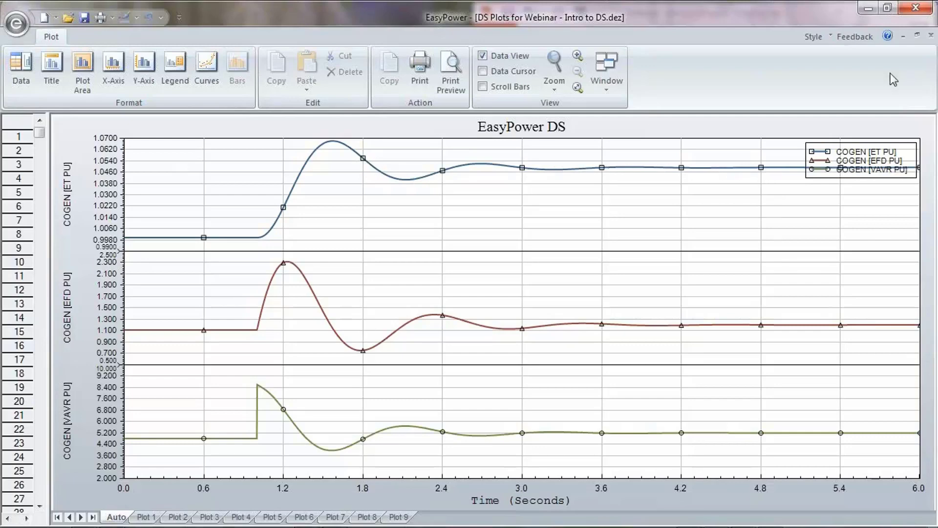
{"action": "left_click", "coordinate": [917, 35]}
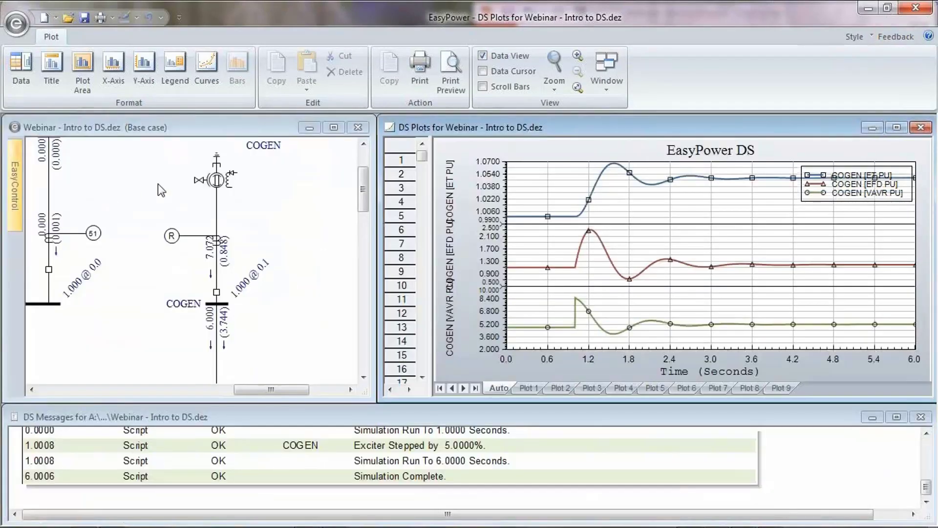
Run the governor step test on the COGEN generator
{"action": "double_click", "coordinate": [198, 180]}
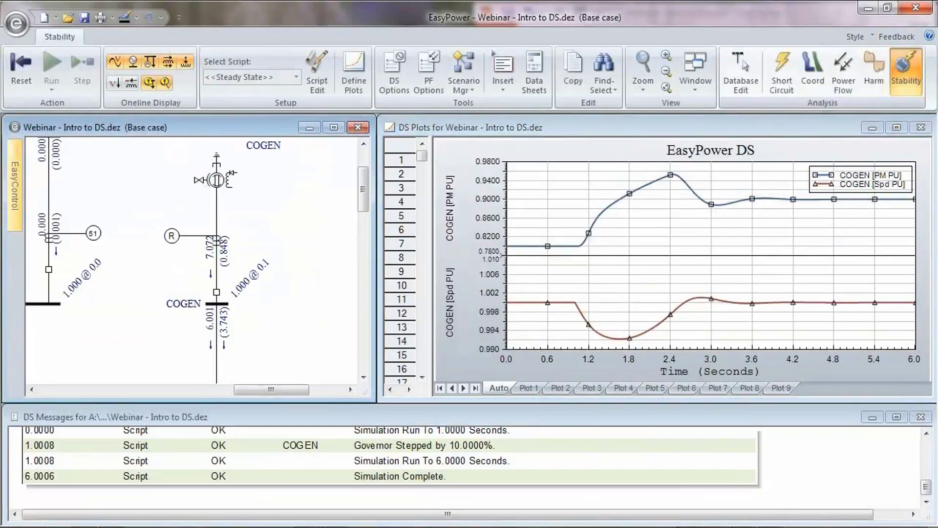
Inspect the COGEN governor step test plots at full size, restore the window layout and return to the COGEN generator on the one-line
{"action": "left_click", "coordinate": [897, 128]}
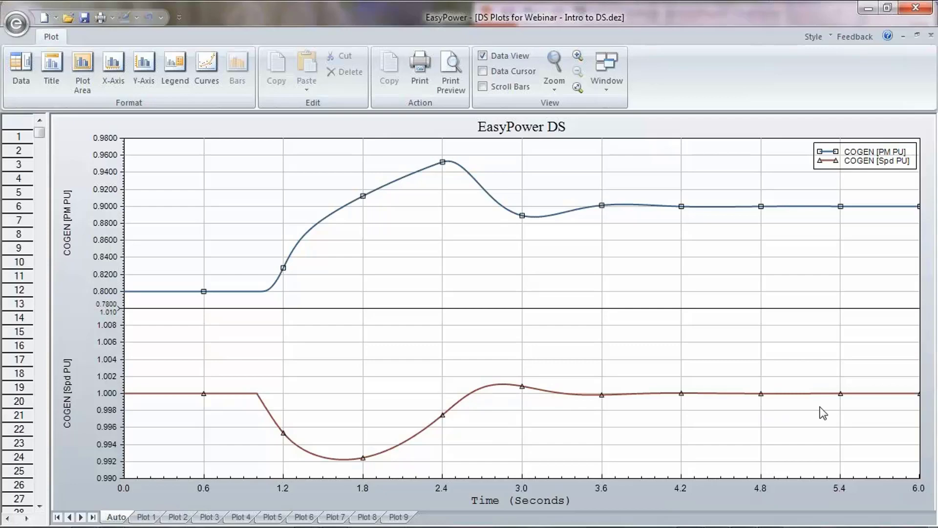
{"action": "left_click", "coordinate": [917, 37]}
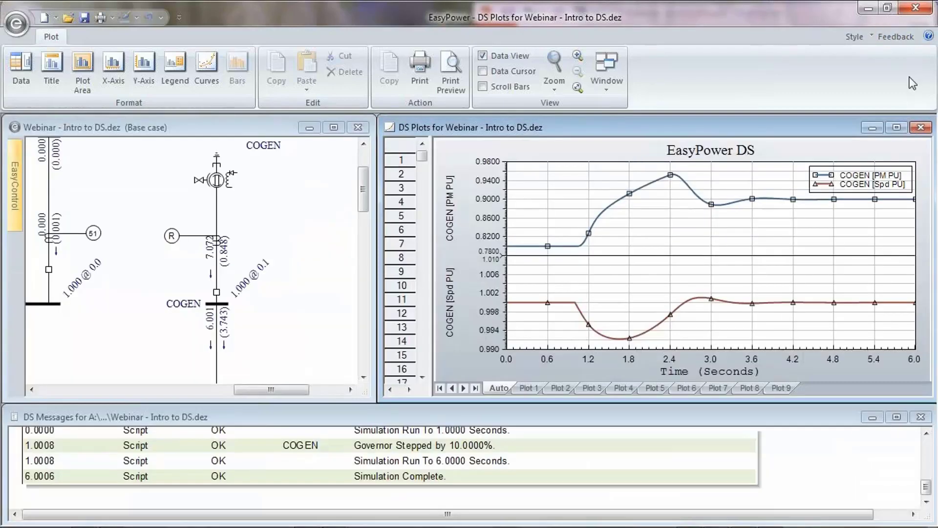
{"action": "left_click", "coordinate": [228, 327]}
{"action": "left_click_drag", "start_coordinate": [316, 351], "coordinate": [201, 260]}
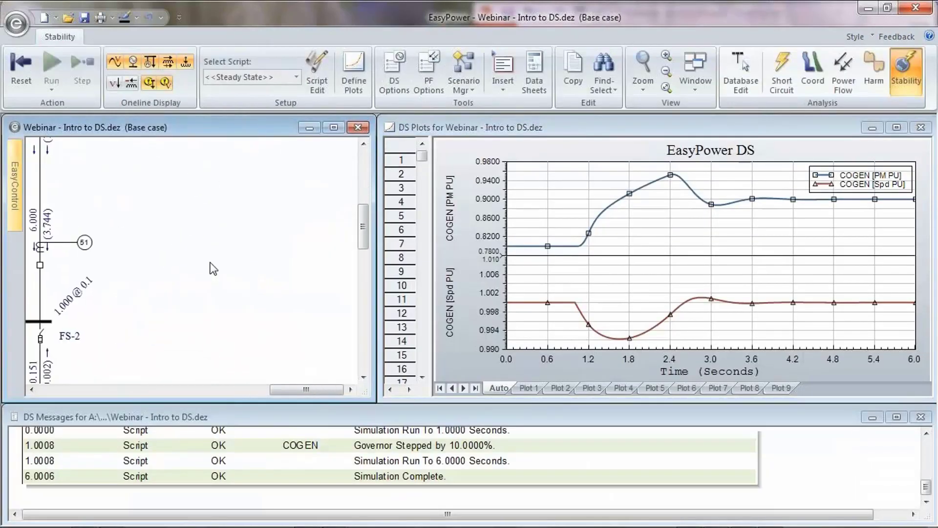
{"action": "left_click_drag", "start_coordinate": [103, 207], "coordinate": [243, 363]}
{"action": "left_click_drag", "start_coordinate": [227, 232], "coordinate": [243, 280]}
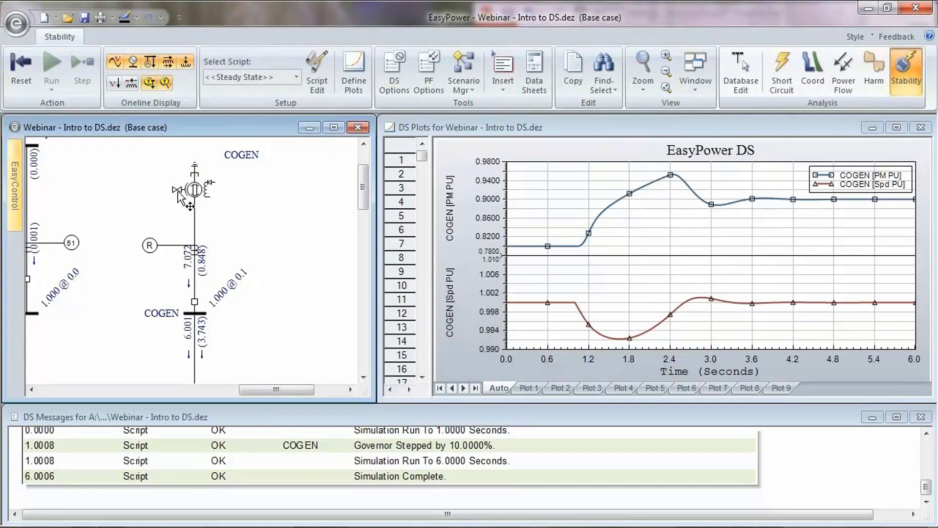
Run the governor step test on the STBY generator above the STDBY bus
{"action": "left_click_drag", "start_coordinate": [323, 341], "coordinate": [171, 156]}
{"action": "left_click_drag", "start_coordinate": [271, 339], "coordinate": [309, 216]}
{"action": "left_click_drag", "start_coordinate": [213, 306], "coordinate": [255, 297]}
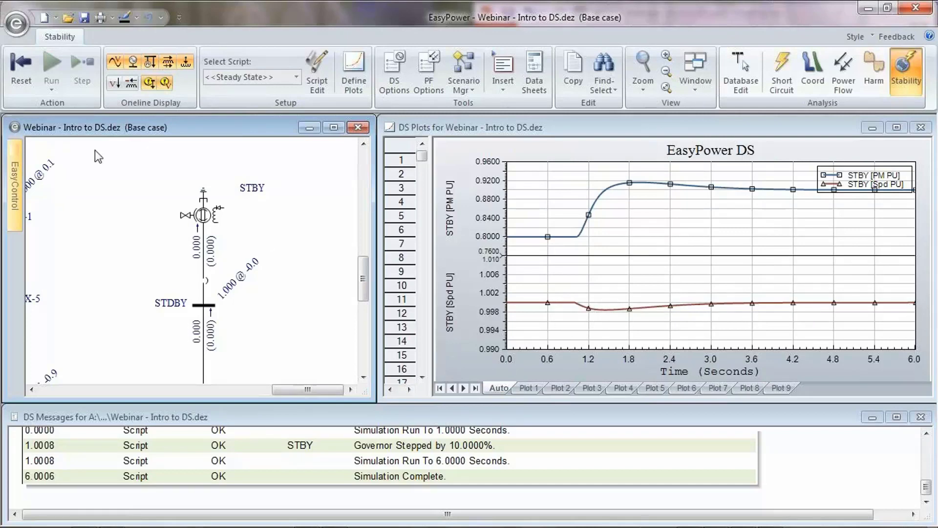
Return to the COGEN generator on the one-line and repeat its governor step test
{"action": "left_click_drag", "start_coordinate": [50, 153], "coordinate": [214, 315]}
{"action": "left_click_drag", "start_coordinate": [108, 152], "coordinate": [217, 332]}
{"action": "left_click_drag", "start_coordinate": [267, 217], "coordinate": [195, 333]}
{"action": "left_click", "coordinate": [185, 180]}
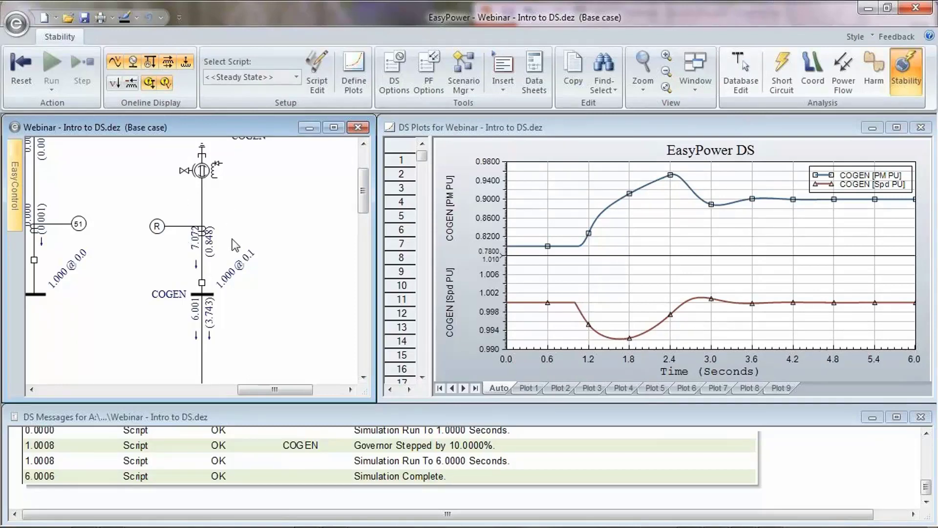
Switch from Stability to Database Edit and maximize the one-line around the MCC-2 motor loads
{"action": "left_click_drag", "start_coordinate": [243, 285], "coordinate": [154, 137]}
{"action": "scroll", "coordinate": [245, 268], "scroll_direction": "down", "scroll_amount": 4}
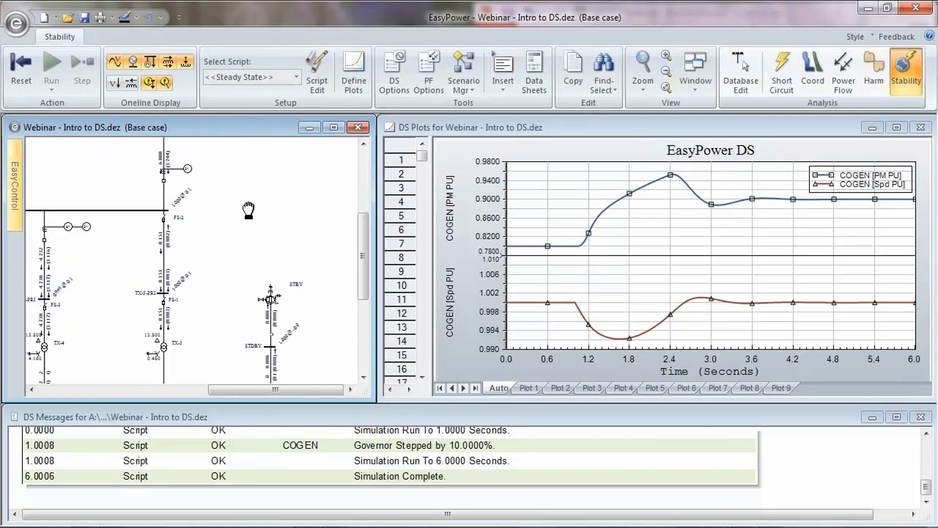
{"action": "scroll", "coordinate": [241, 319], "scroll_direction": "up", "scroll_amount": 3}
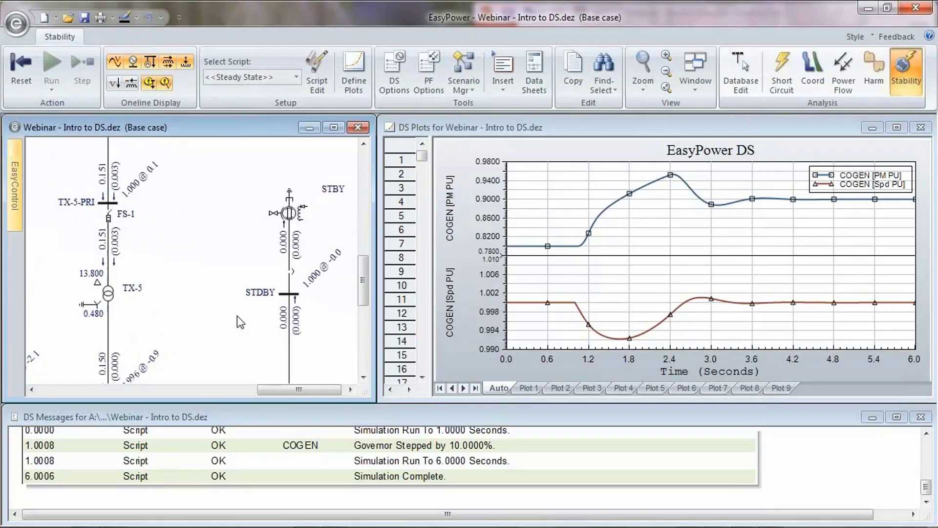
{"action": "left_click_drag", "start_coordinate": [109, 324], "coordinate": [191, 147]}
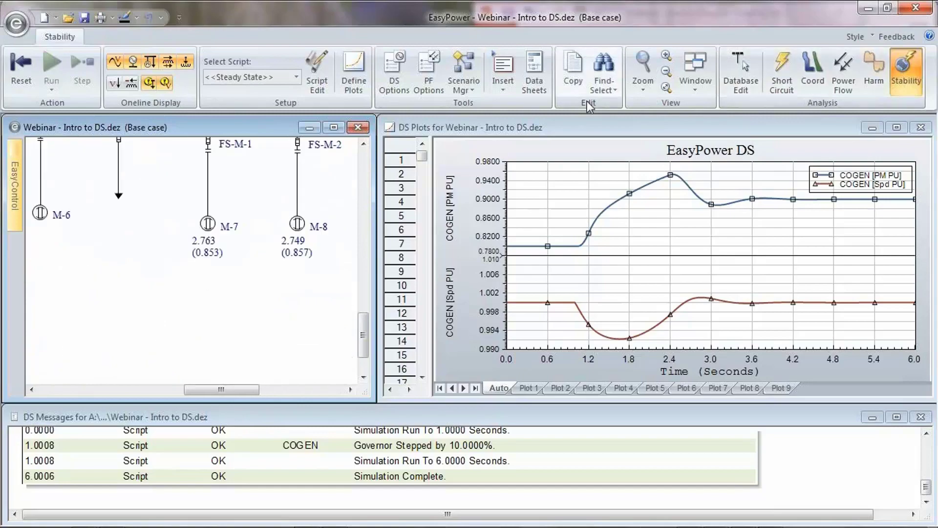
{"action": "left_click", "coordinate": [741, 83]}
{"action": "left_click", "coordinate": [333, 128]}
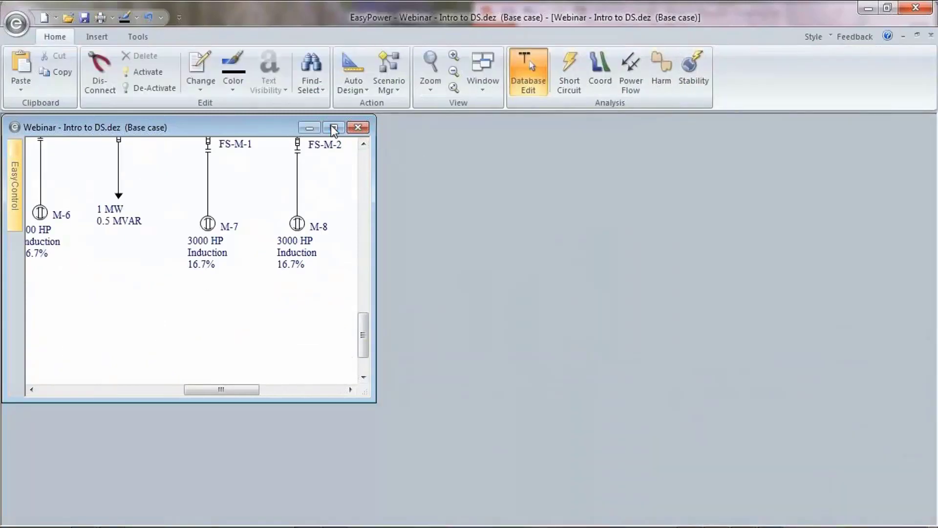
{"action": "left_click_drag", "start_coordinate": [172, 242], "coordinate": [411, 293]}
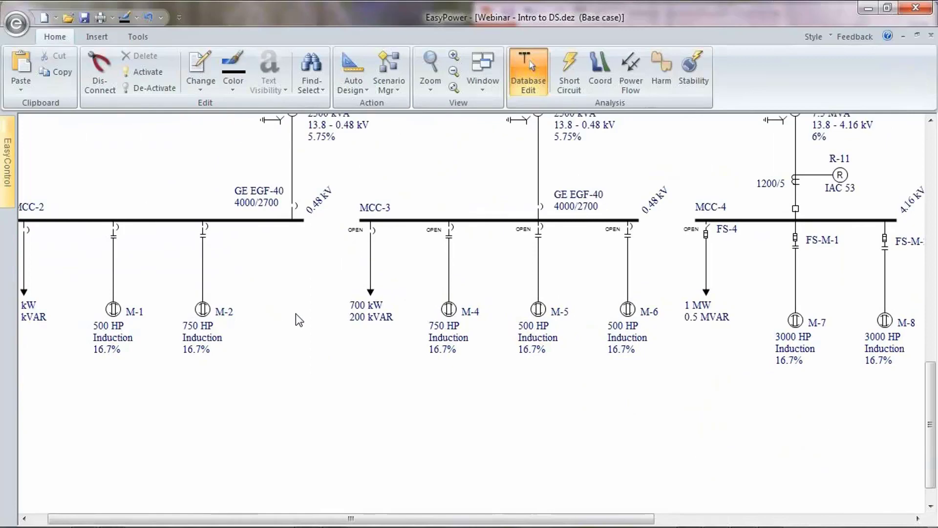
Look over the insertable equipment, show the Equipment Palette beside the one-line and close it again
{"action": "left_click", "coordinate": [98, 38]}
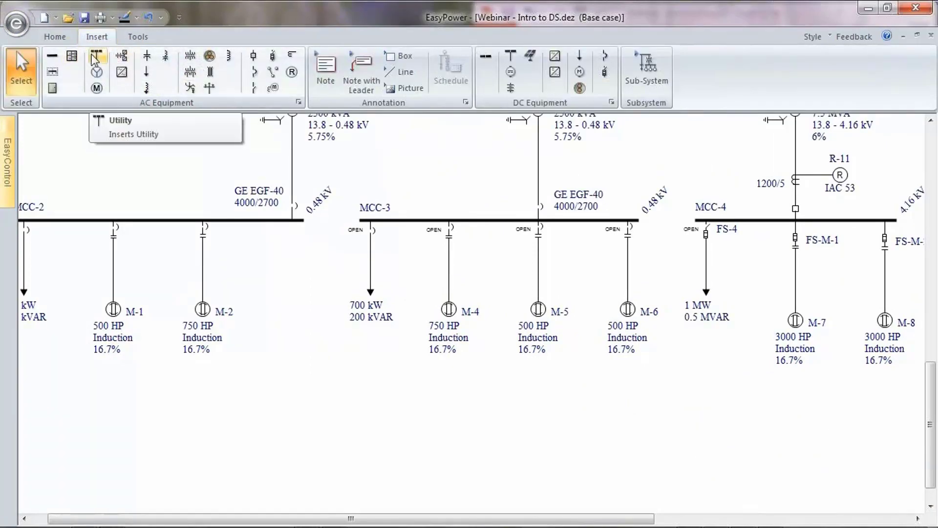
{"action": "mouse_move", "coordinate": [9, 173]}
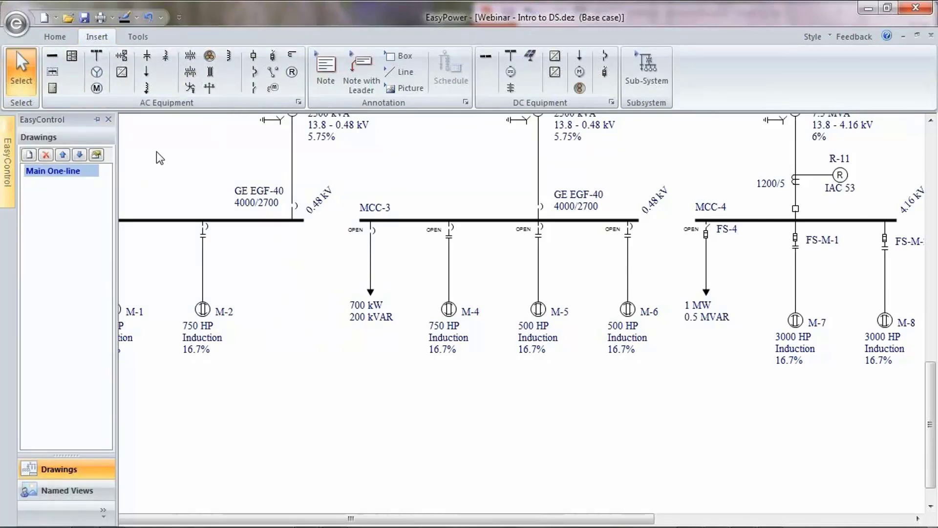
{"action": "left_click", "coordinate": [55, 36]}
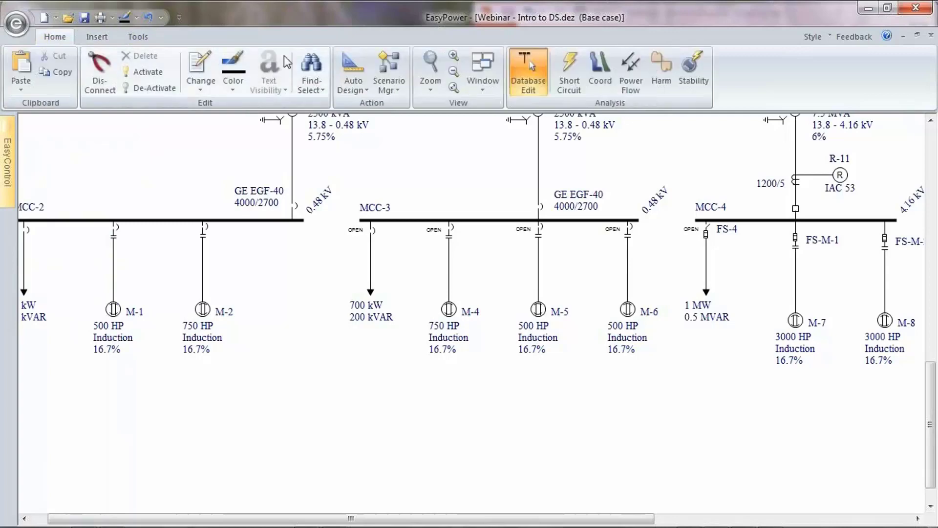
{"action": "left_click", "coordinate": [477, 90]}
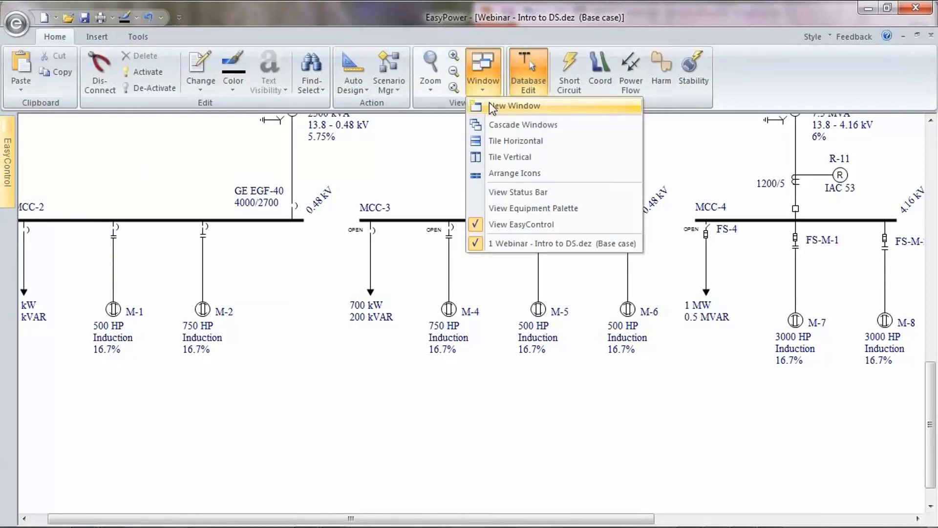
{"action": "left_click", "coordinate": [532, 206]}
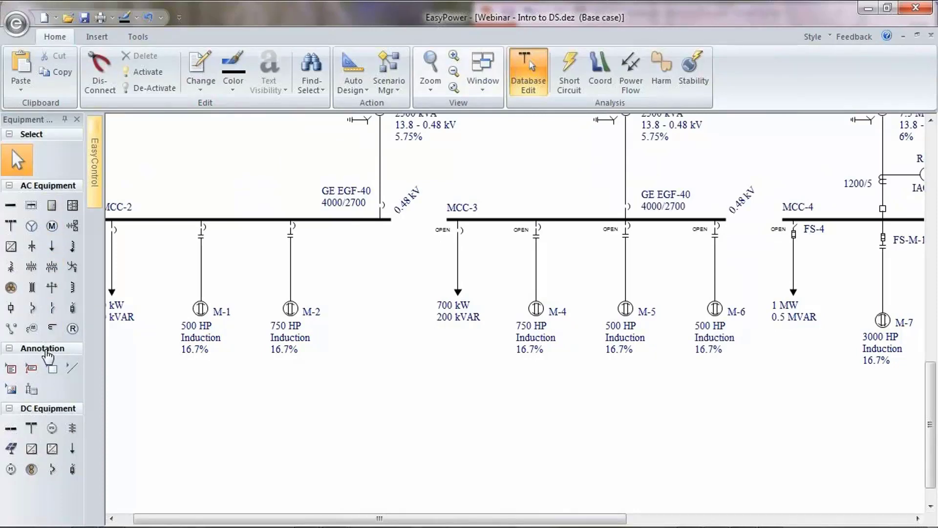
{"action": "left_click", "coordinate": [77, 119]}
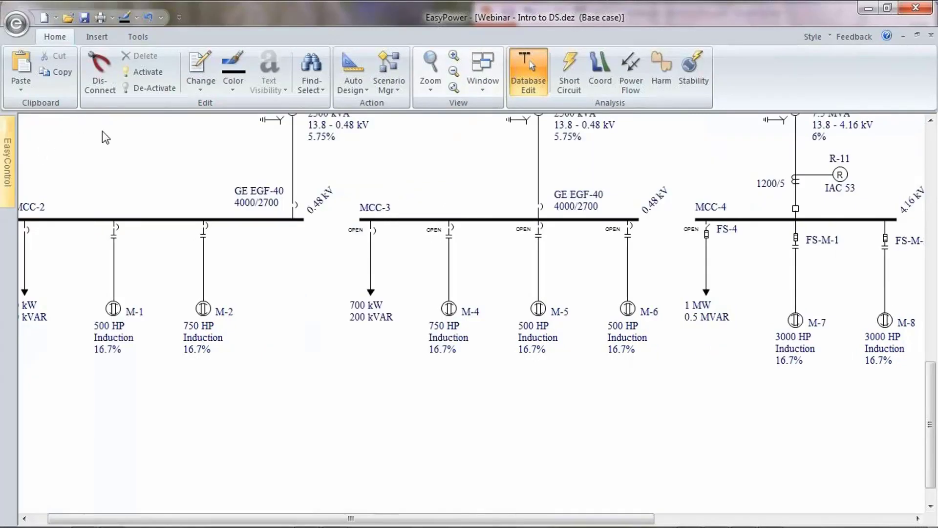
Insert a motor on the MCC-2 bus beside M-2 and move it down level with the neighbouring motors
{"action": "left_click", "coordinate": [97, 36]}
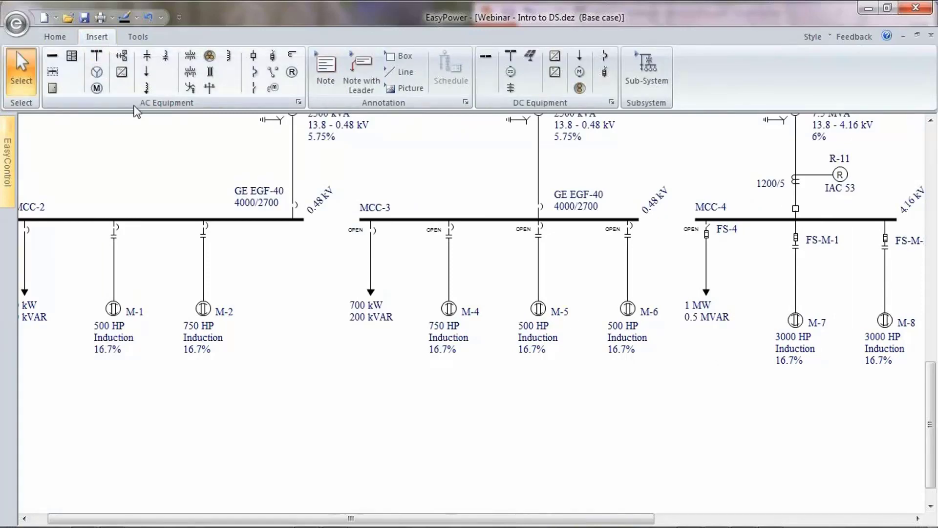
{"action": "left_click", "coordinate": [96, 88]}
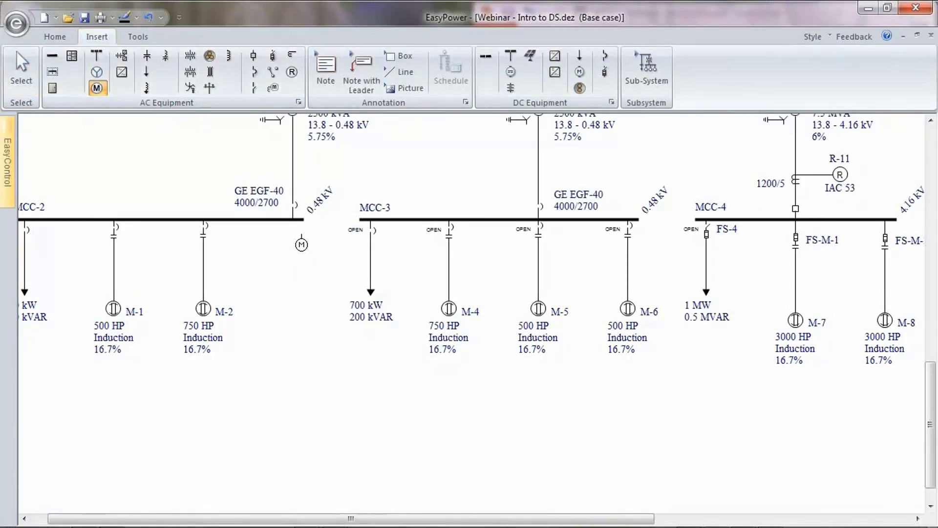
{"action": "left_click", "coordinate": [293, 223]}
{"action": "key", "text": "Escape"}
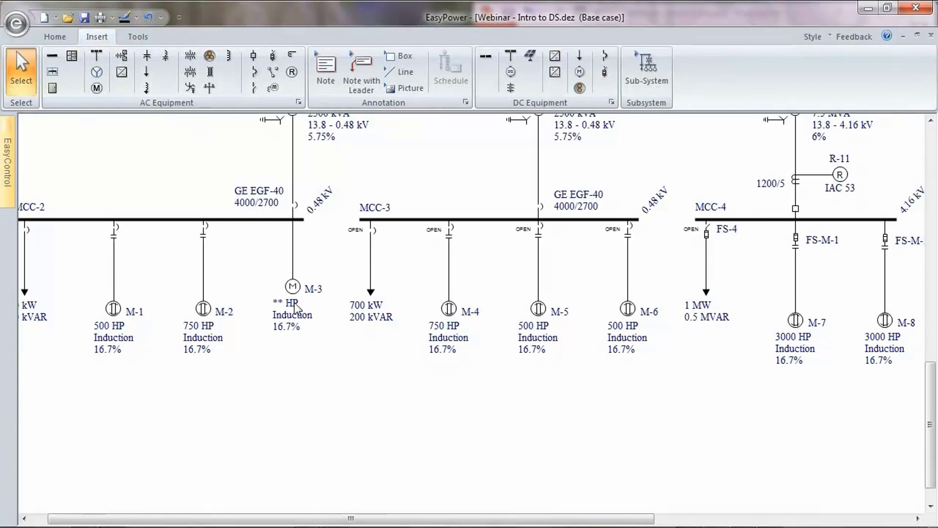
{"action": "left_click_drag", "start_coordinate": [295, 307], "coordinate": [295, 330]}
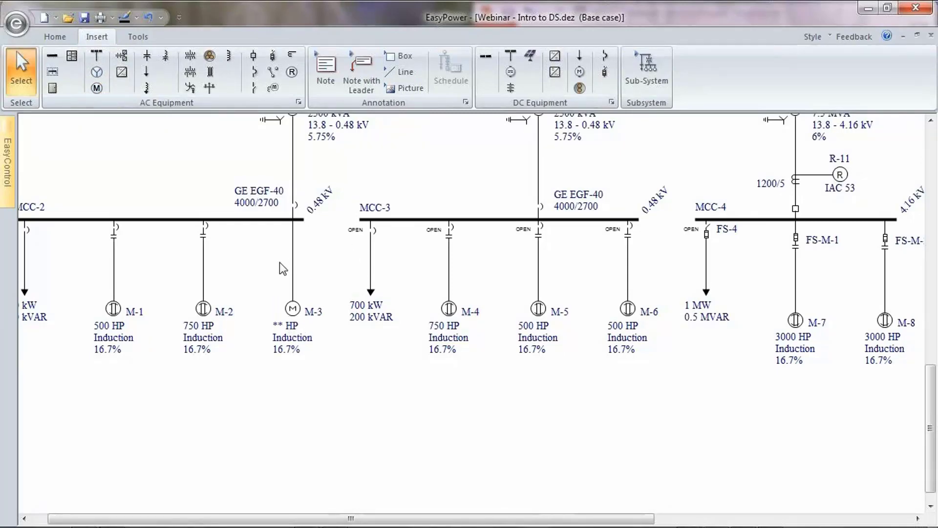
Copy the breaker and contactor from M-1's feeder and paste them onto M-3's feeder
{"action": "left_click", "coordinate": [254, 72]}
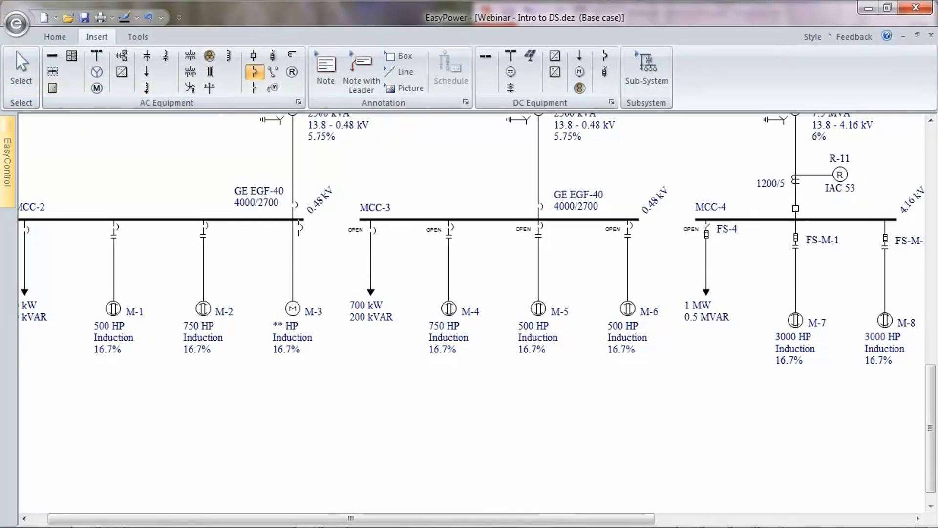
{"action": "key", "text": "Escape"}
{"action": "right_click", "coordinate": [116, 227]}
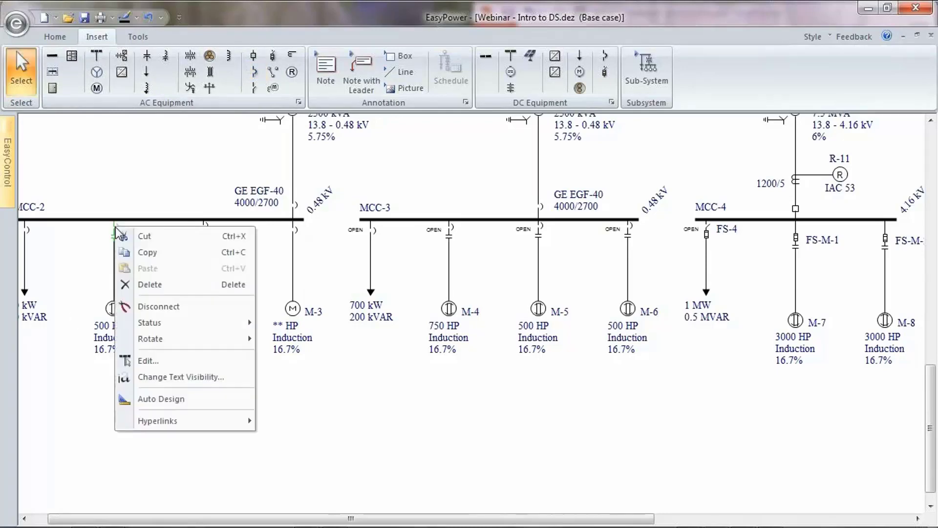
{"action": "left_click", "coordinate": [157, 258]}
{"action": "right_click", "coordinate": [292, 234]}
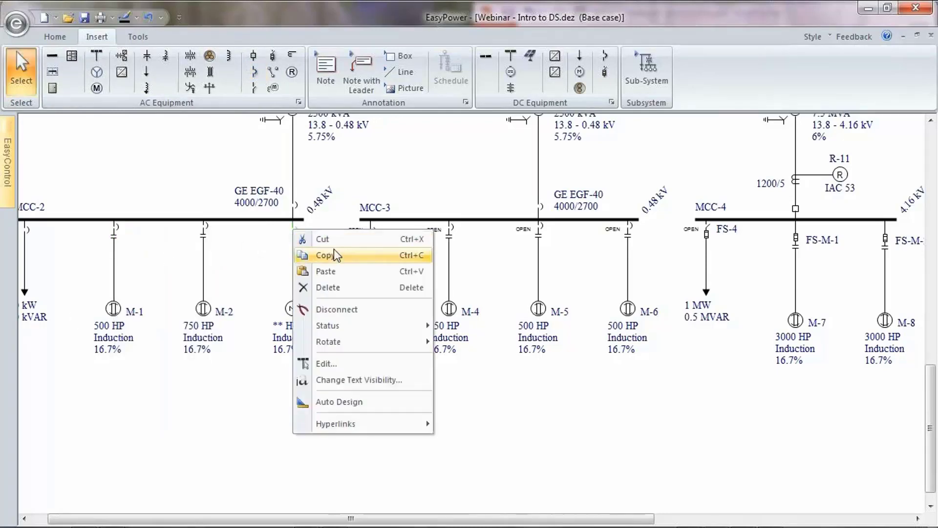
{"action": "left_click", "coordinate": [328, 270]}
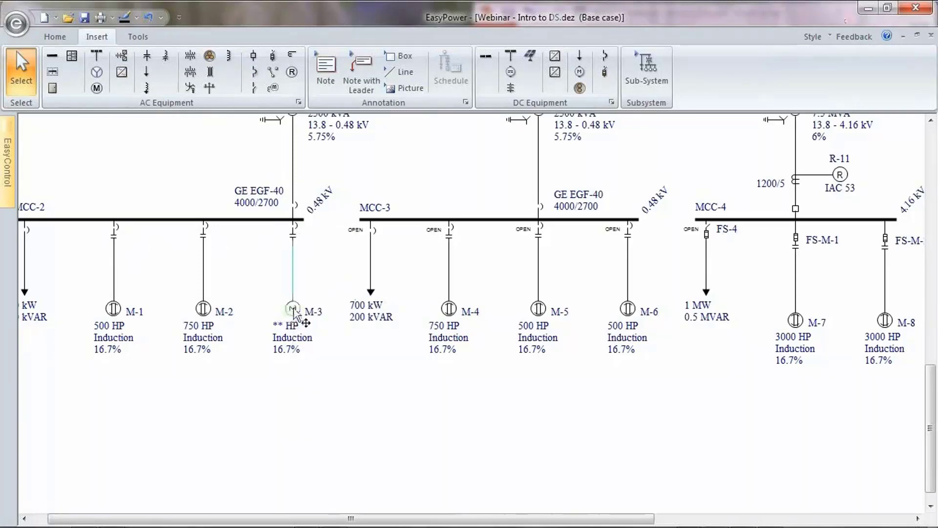
Set motor M-3's rating to 500 HP and calculate its short-circuit impedance data
{"action": "double_click", "coordinate": [292, 307]}
{"action": "left_click_drag", "start_coordinate": [479, 70], "coordinate": [623, 58]}
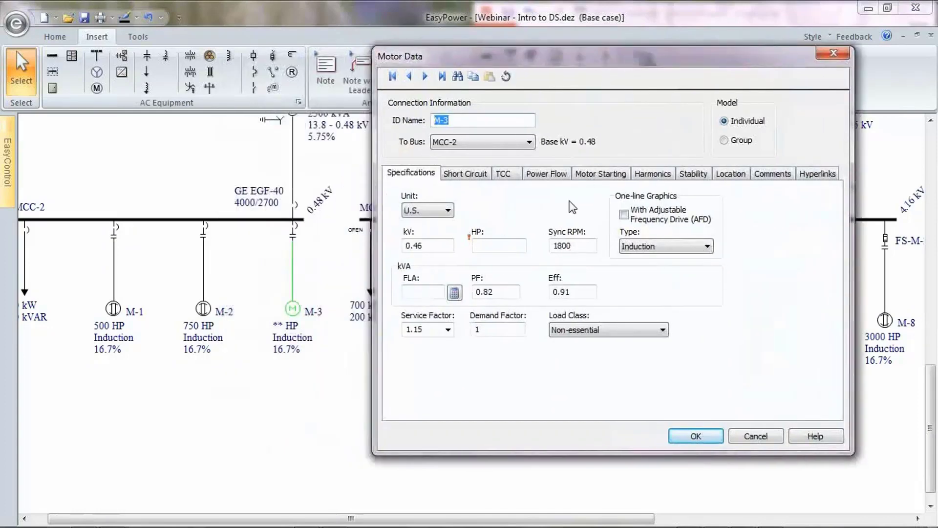
{"action": "left_click", "coordinate": [499, 247]}
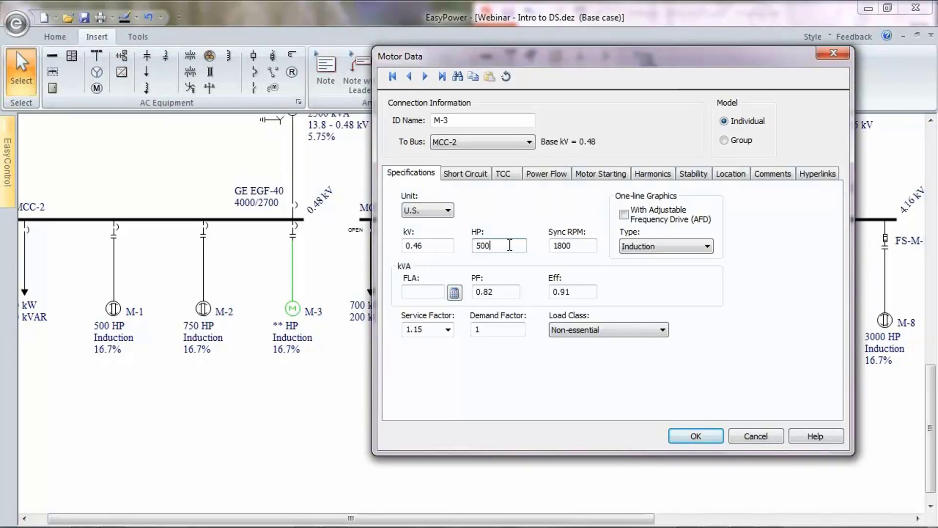
{"action": "left_click", "coordinate": [474, 176]}
{"action": "left_click", "coordinate": [590, 243]}
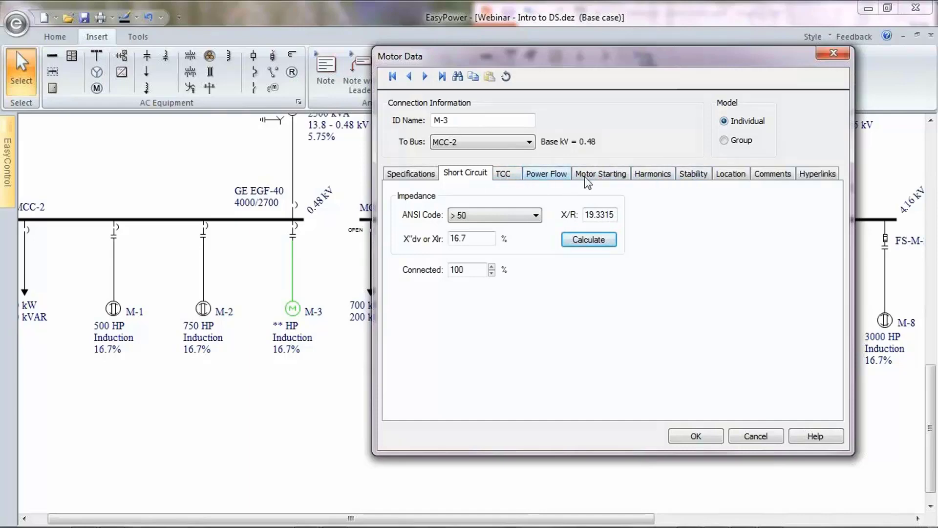
Enable the stability motor model for M-3 and review its power factor and efficiency specifications
{"action": "left_click", "coordinate": [694, 175]}
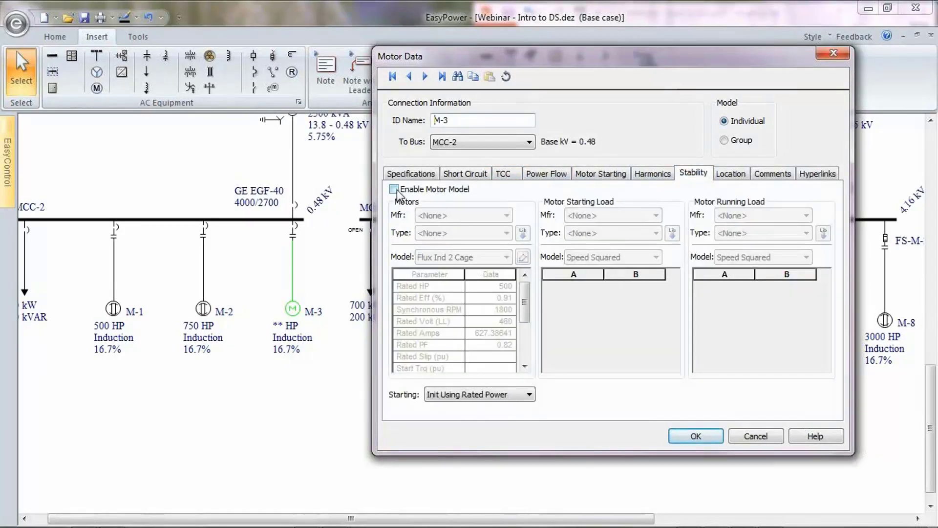
{"action": "left_click", "coordinate": [394, 189]}
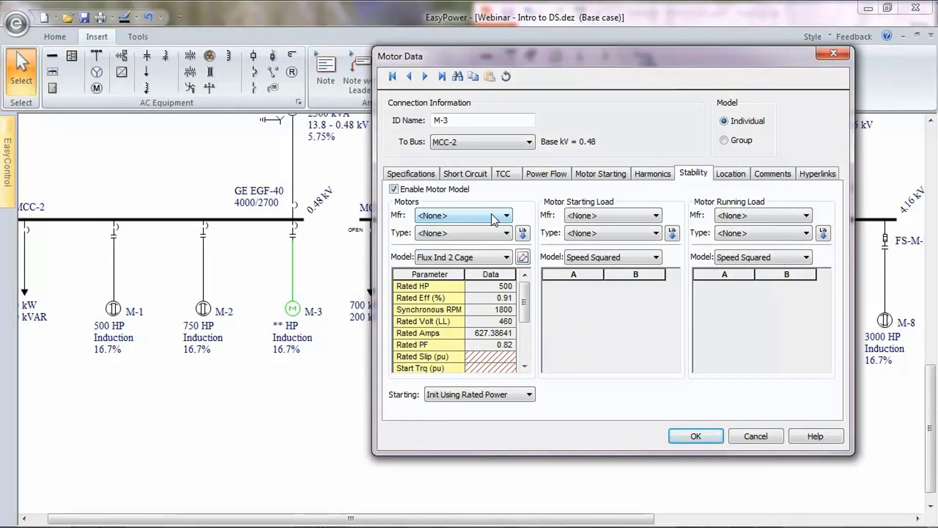
{"action": "left_click", "coordinate": [414, 175]}
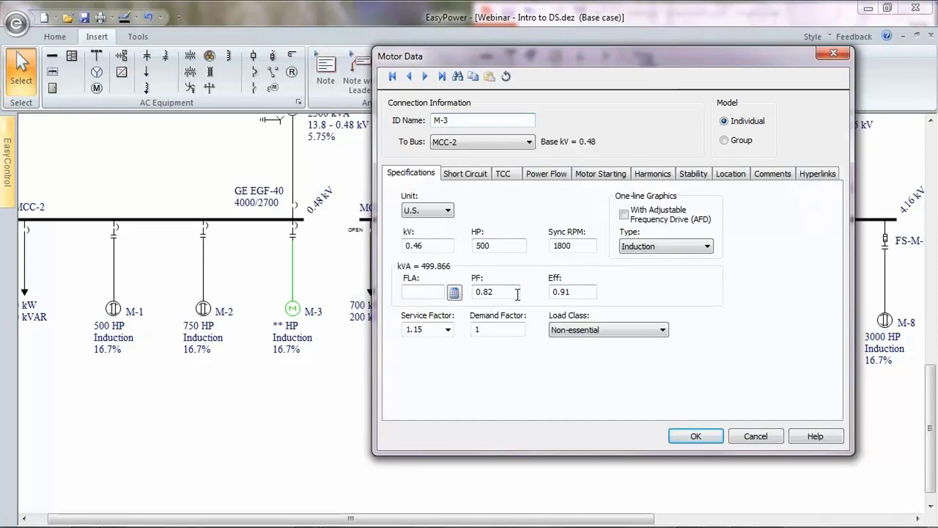
{"action": "left_click", "coordinate": [584, 291]}
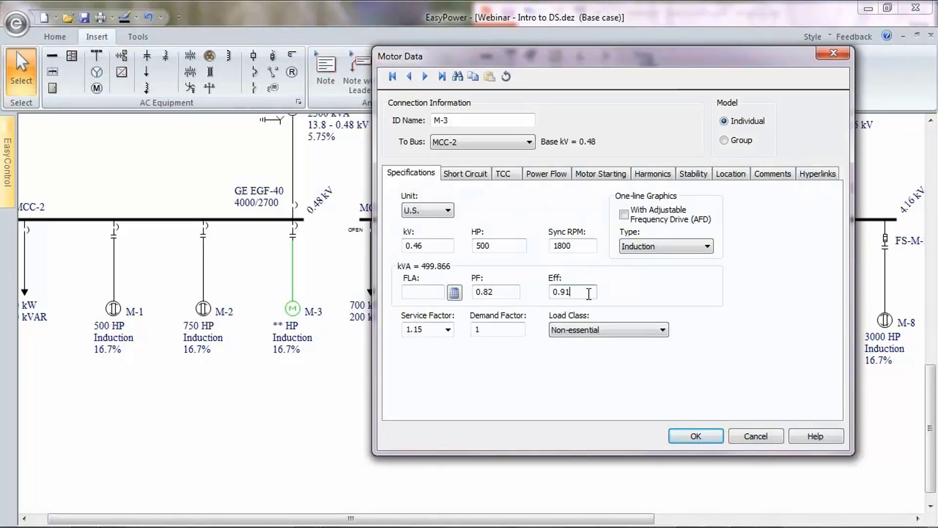
{"action": "left_click", "coordinate": [694, 174]}
{"action": "left_click", "coordinate": [445, 216]}
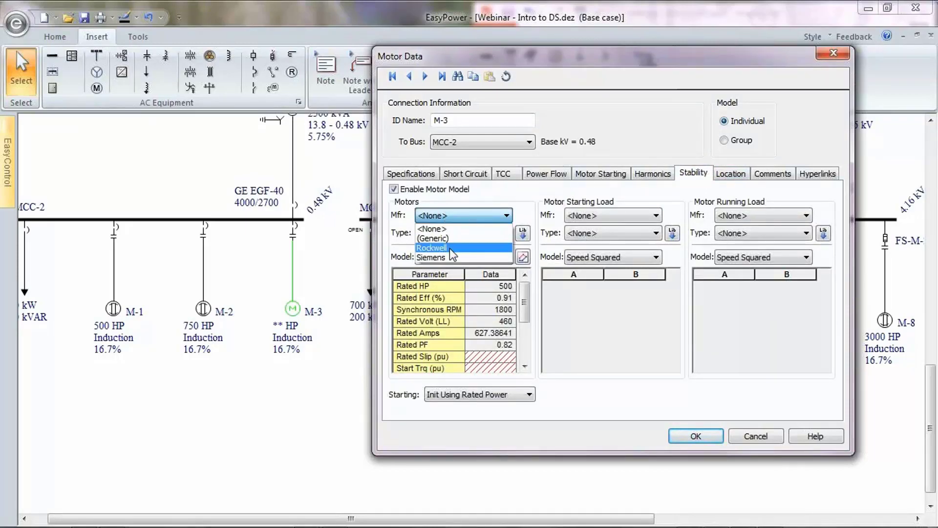
{"action": "left_click", "coordinate": [450, 249]}
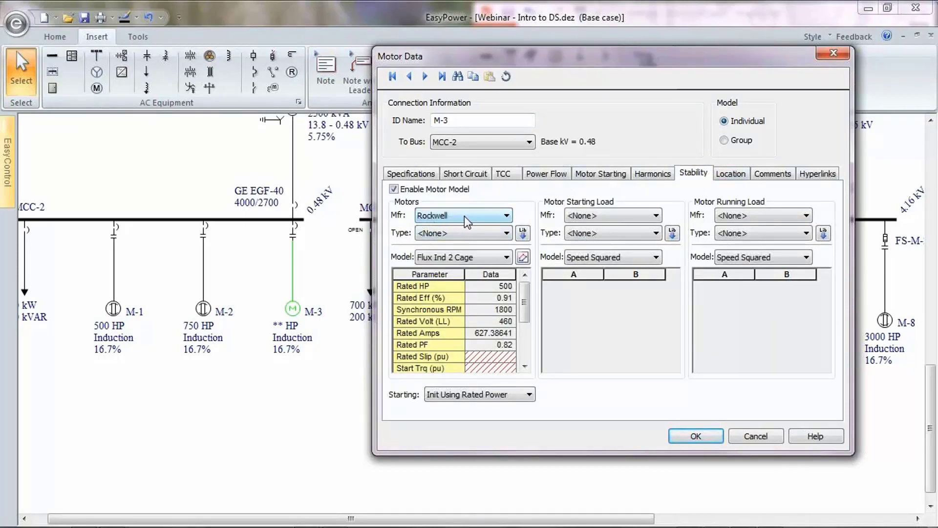
{"action": "left_click", "coordinate": [507, 233]}
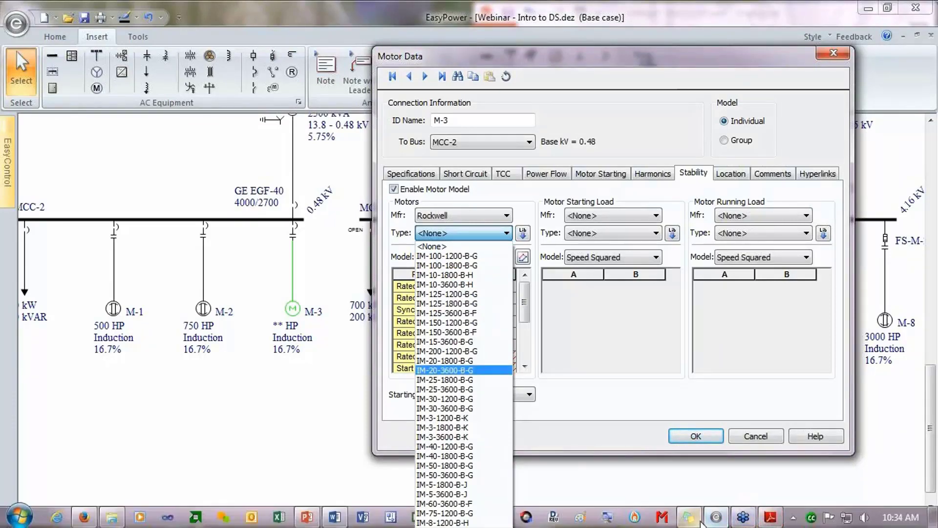
{"action": "mouse_move", "coordinate": [702, 522]}
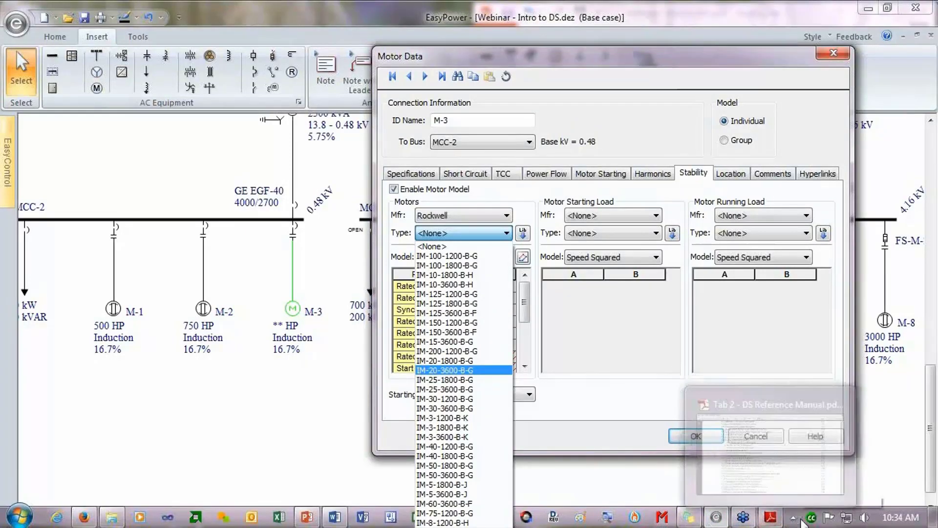
{"action": "left_click", "coordinate": [792, 519]}
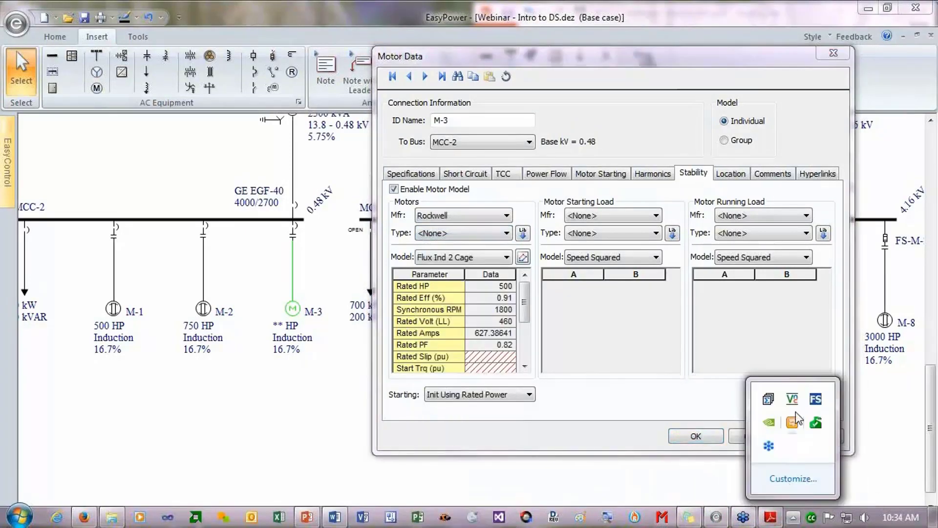
{"action": "left_click", "coordinate": [715, 494]}
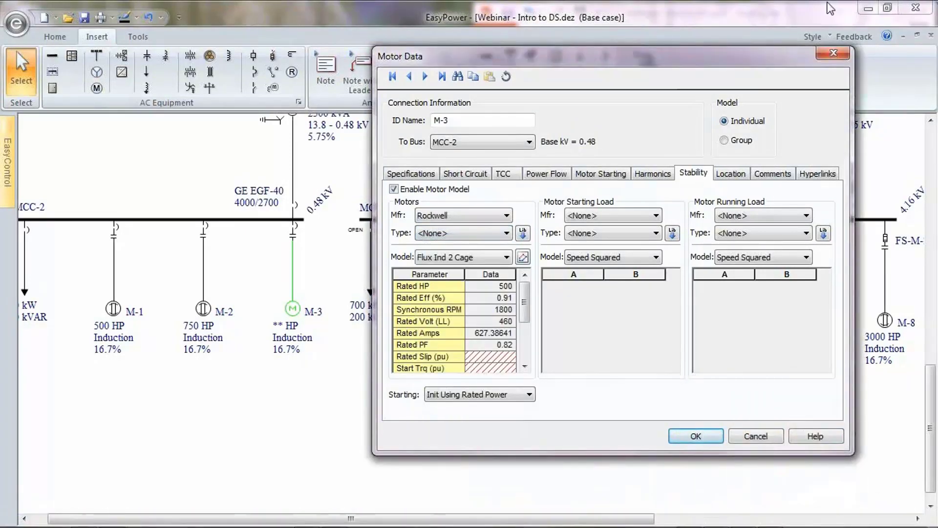
{"action": "left_click", "coordinate": [756, 436]}
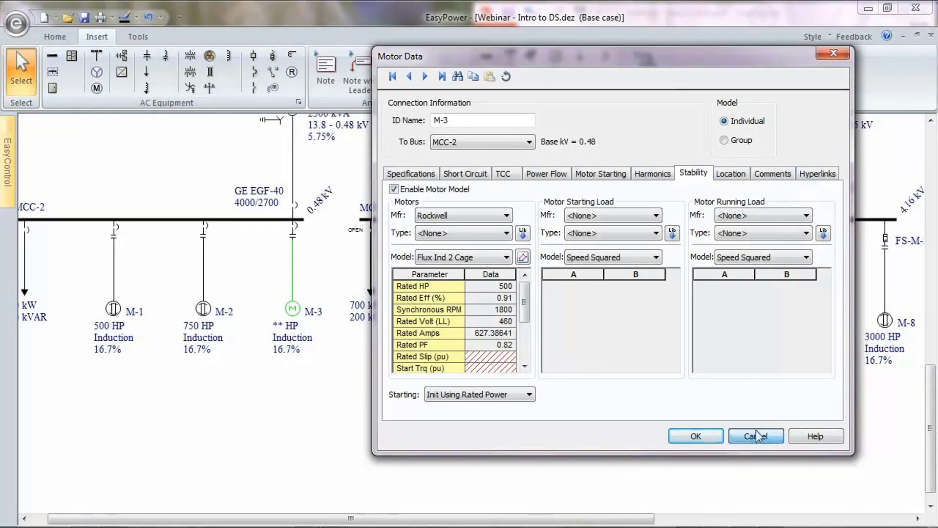
Switch to the PowerPoint presentation and read the Motors In Library slide explaining the motor type naming convention
{"action": "left_click", "coordinate": [887, 7]}
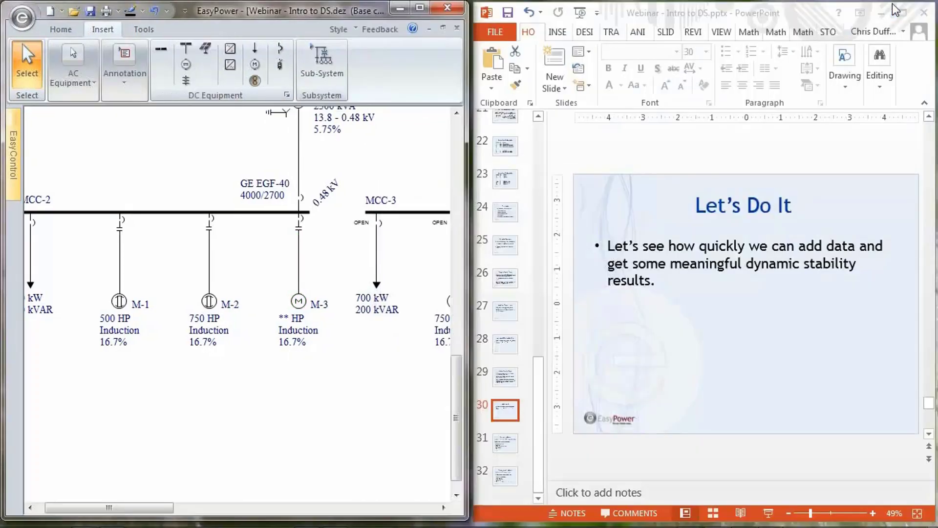
{"action": "left_click", "coordinate": [770, 513]}
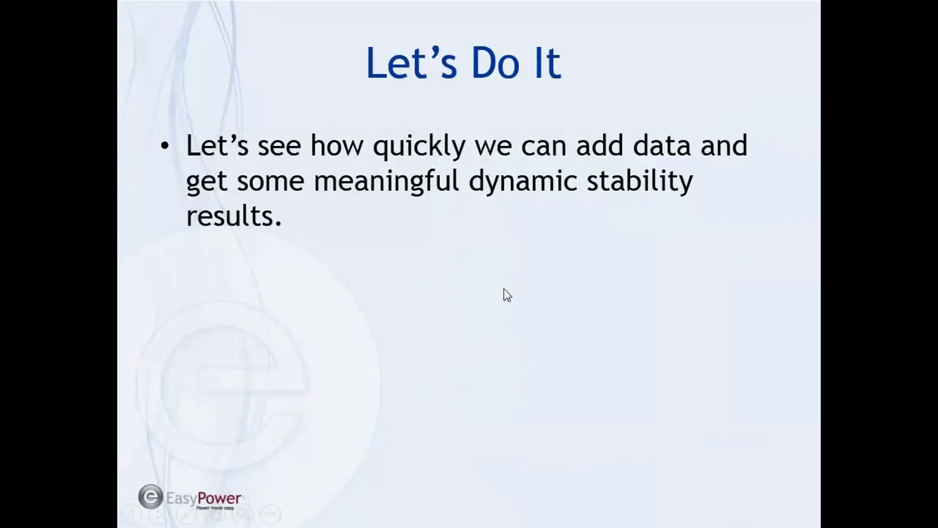
{"action": "key", "text": "Right"}
{"action": "key", "text": "Right"}
{"action": "key", "text": "Left"}
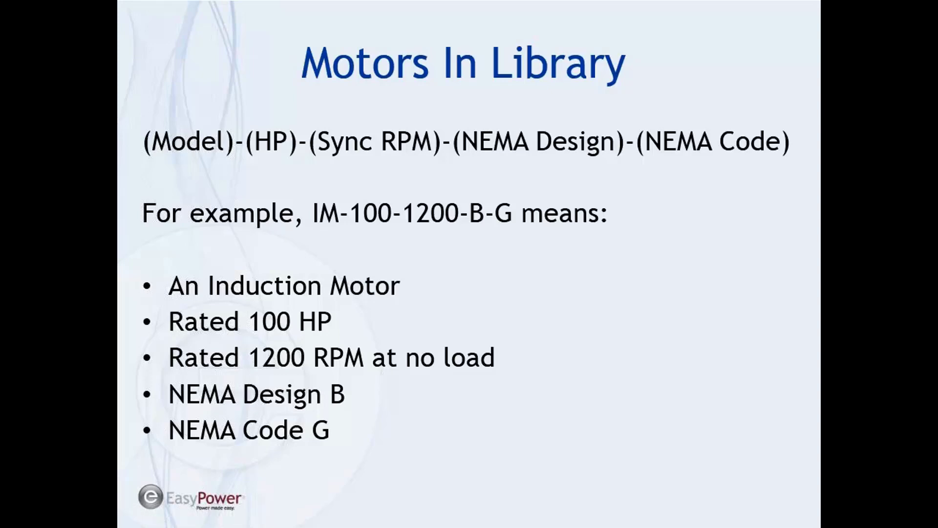
{"action": "key", "text": "Escape"}
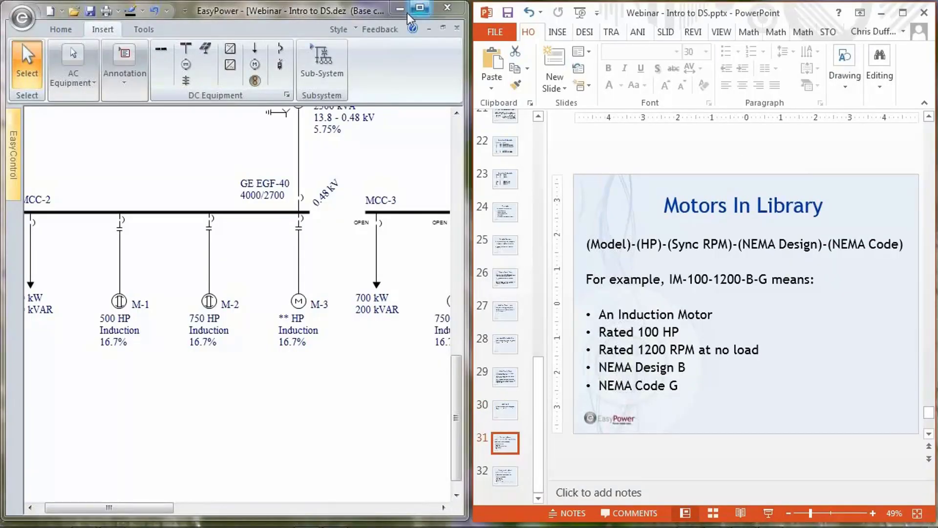
Return to EasyPower, set motor M-3's rating to 500 HP and enable its stability motor model
{"action": "left_click", "coordinate": [420, 7]}
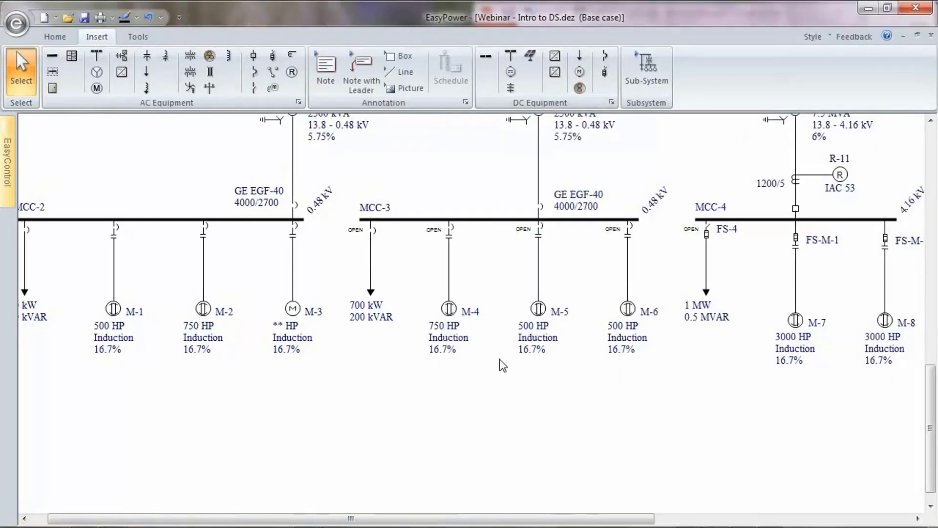
{"action": "double_click", "coordinate": [294, 309]}
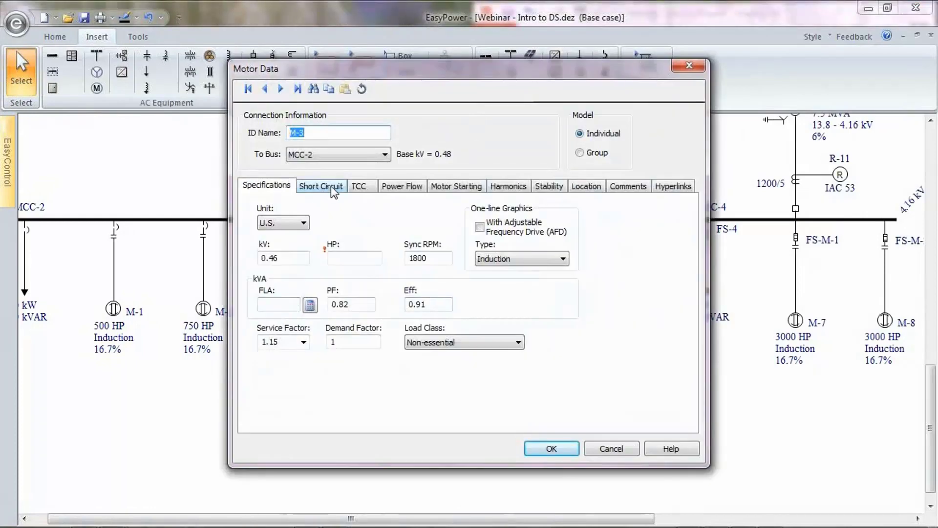
{"action": "left_click", "coordinate": [374, 258]}
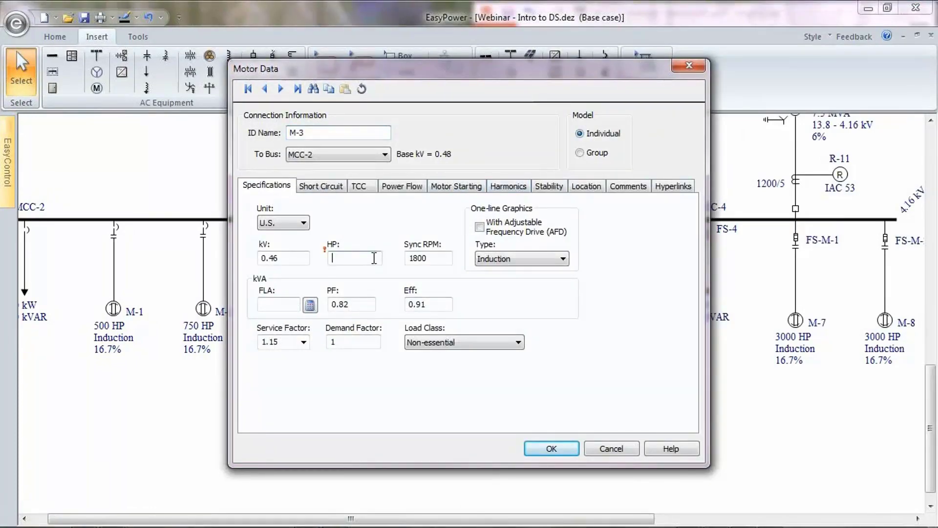
{"action": "type", "text": "500"}
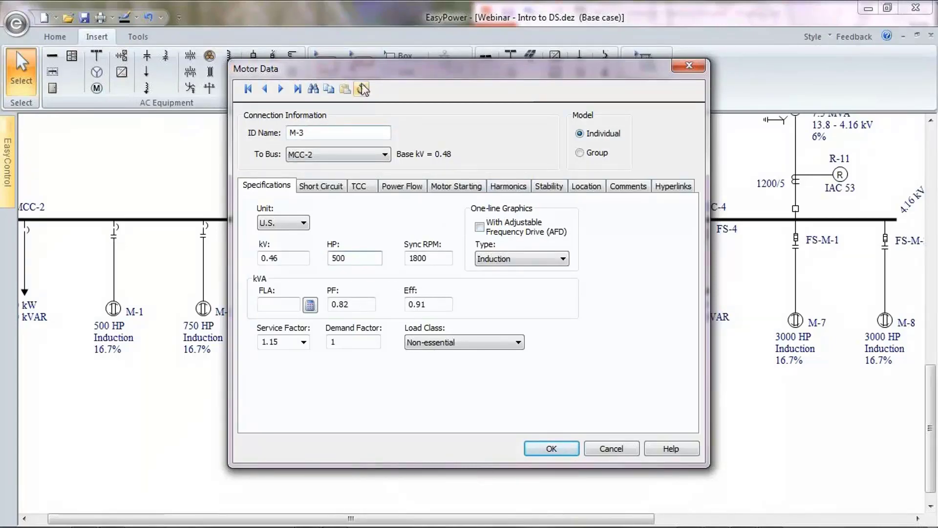
{"action": "left_click_drag", "start_coordinate": [362, 75], "coordinate": [476, 87]}
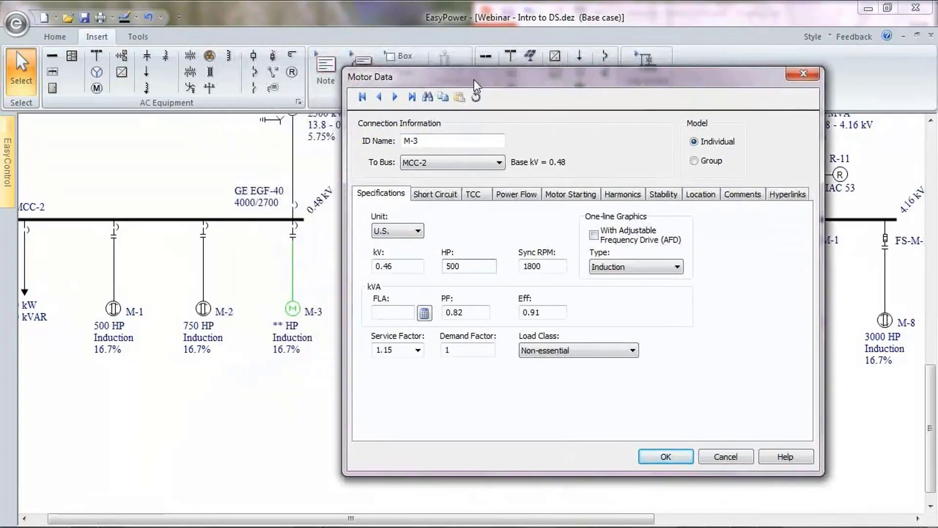
{"action": "left_click", "coordinate": [665, 198]}
{"action": "left_click", "coordinate": [363, 209]}
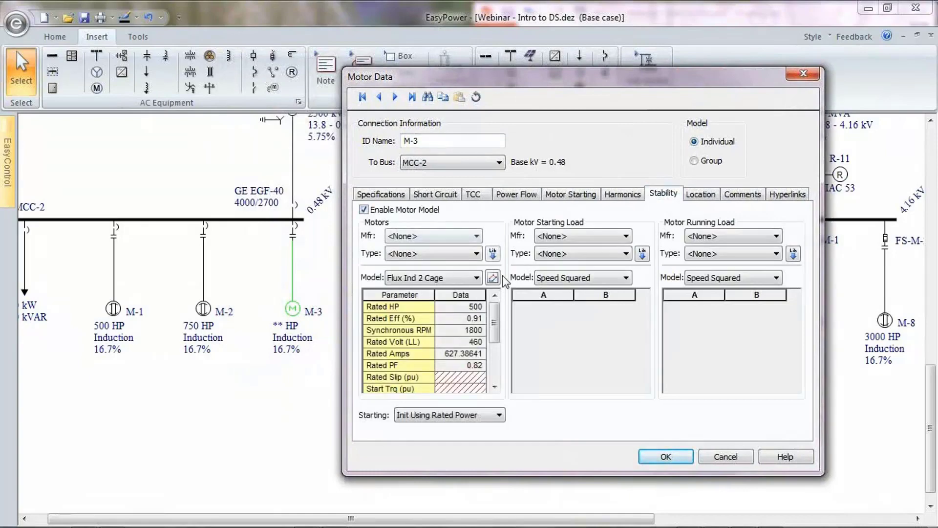
Import the Rockwell IM-200-1200-B-G library data into M-3's stability model, overwriting the specified power factor and efficiency
{"action": "left_click", "coordinate": [474, 236]}
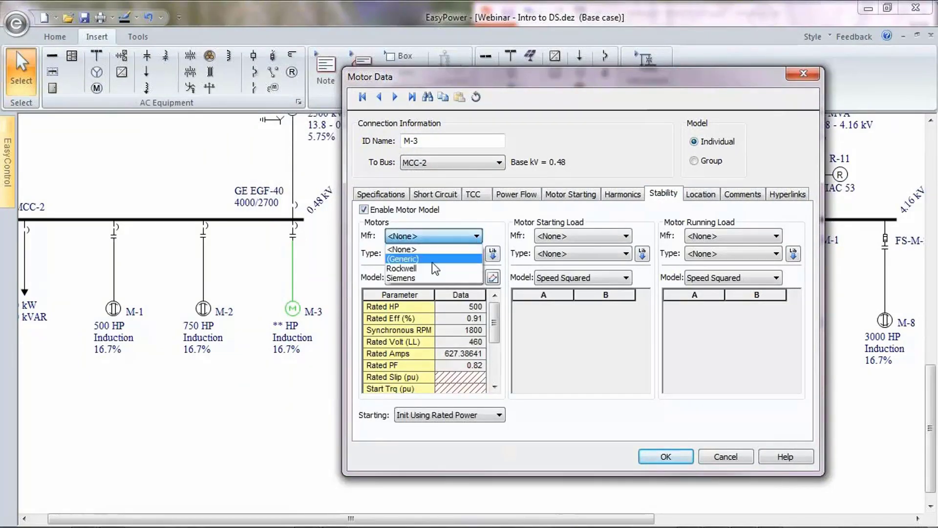
{"action": "left_click", "coordinate": [411, 265]}
{"action": "left_click", "coordinate": [443, 254]}
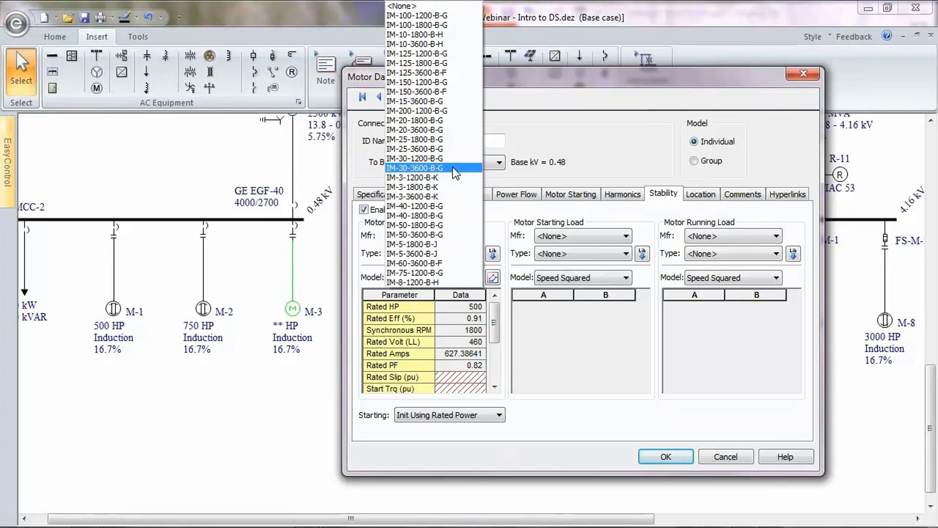
{"action": "left_click", "coordinate": [446, 111]}
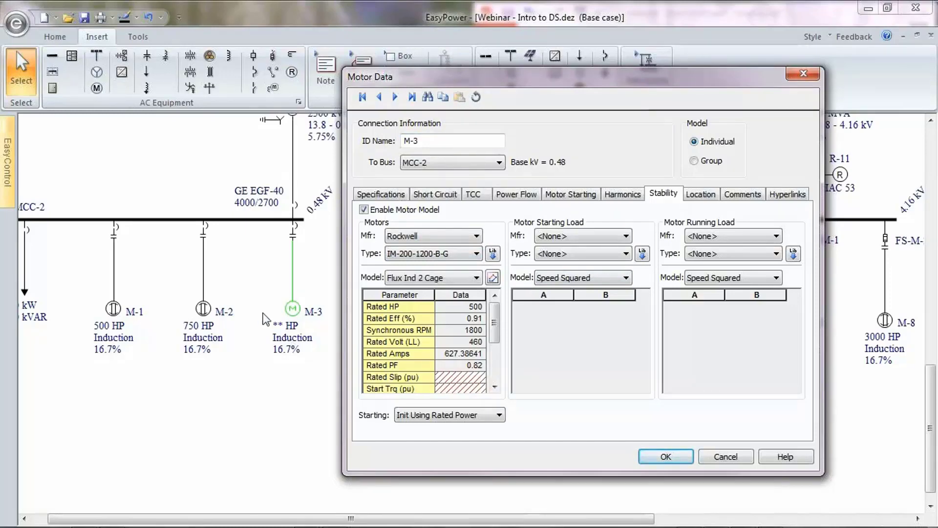
{"action": "left_click", "coordinate": [493, 254]}
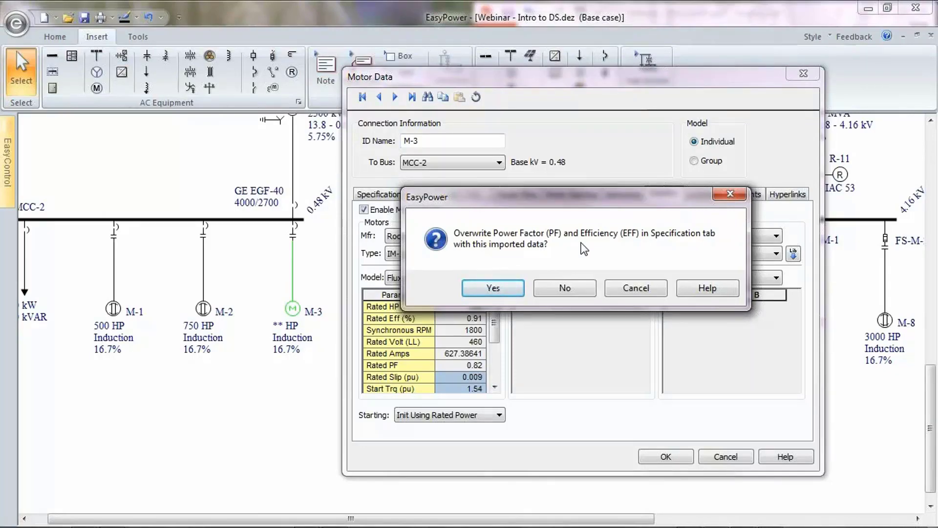
{"action": "left_click", "coordinate": [501, 290]}
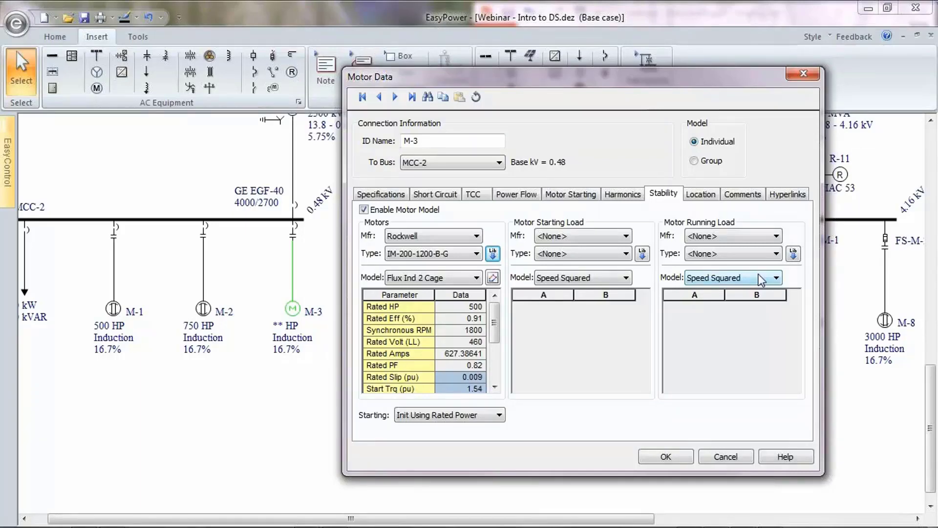
Calculate M-3's short-circuit X/R ratio and commit the motor data
{"action": "left_click", "coordinate": [666, 457]}
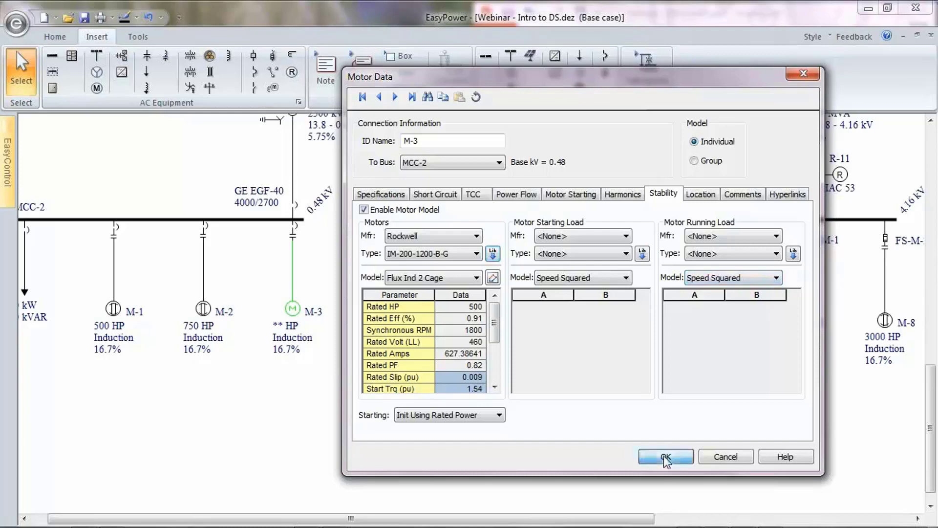
{"action": "left_click", "coordinate": [631, 310]}
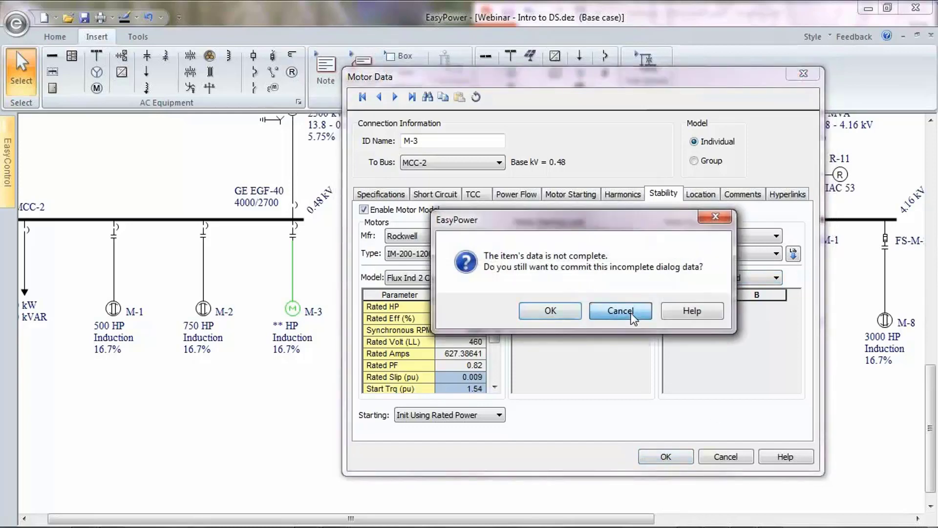
{"action": "left_click", "coordinate": [442, 196]}
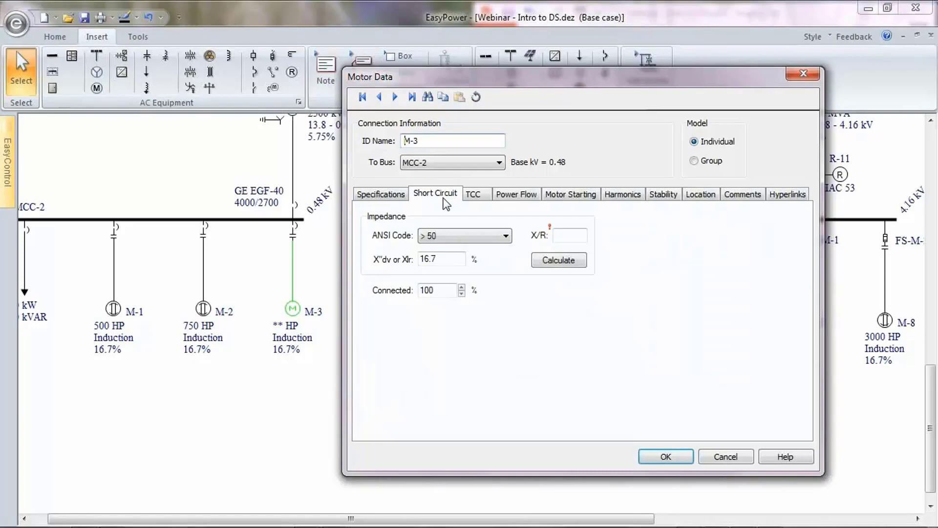
{"action": "left_click", "coordinate": [568, 260]}
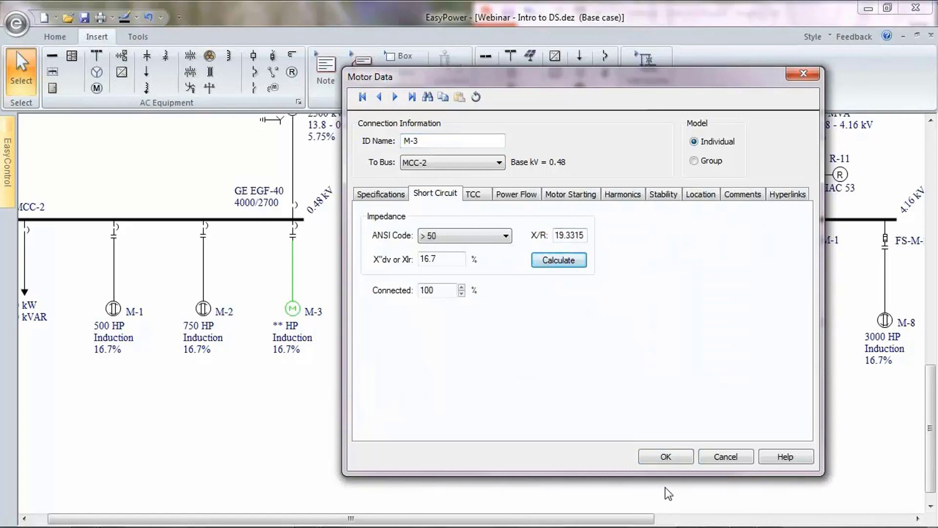
{"action": "left_click", "coordinate": [668, 456]}
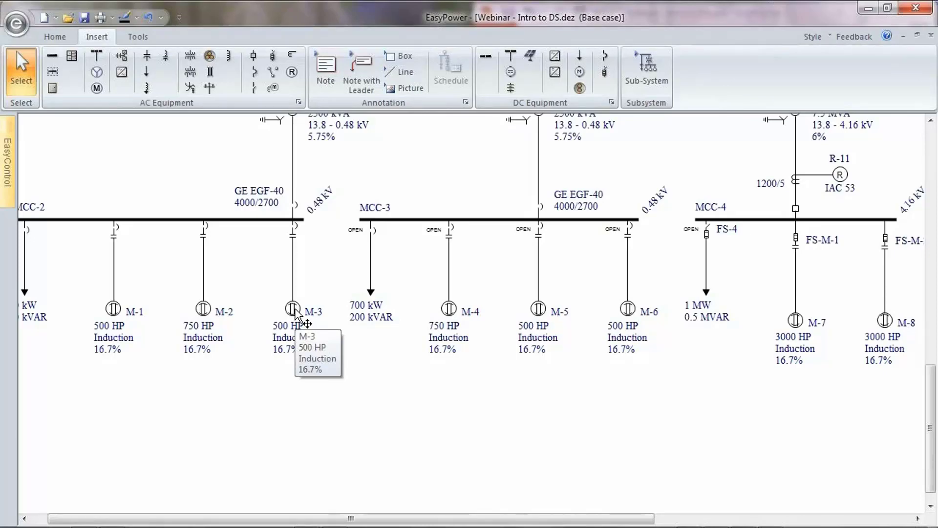
Switch the one-line from database editing to dynamic stability analysis
{"action": "left_click", "coordinate": [55, 36]}
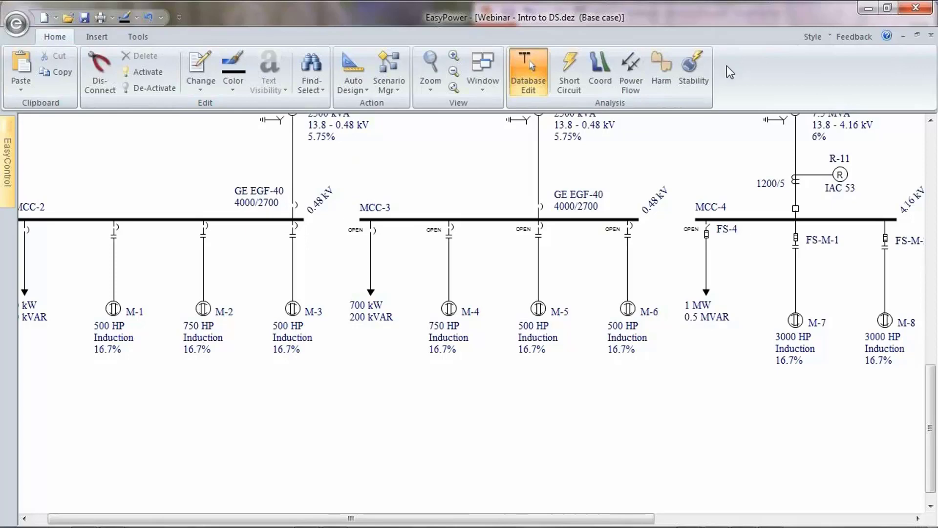
{"action": "left_click", "coordinate": [693, 69]}
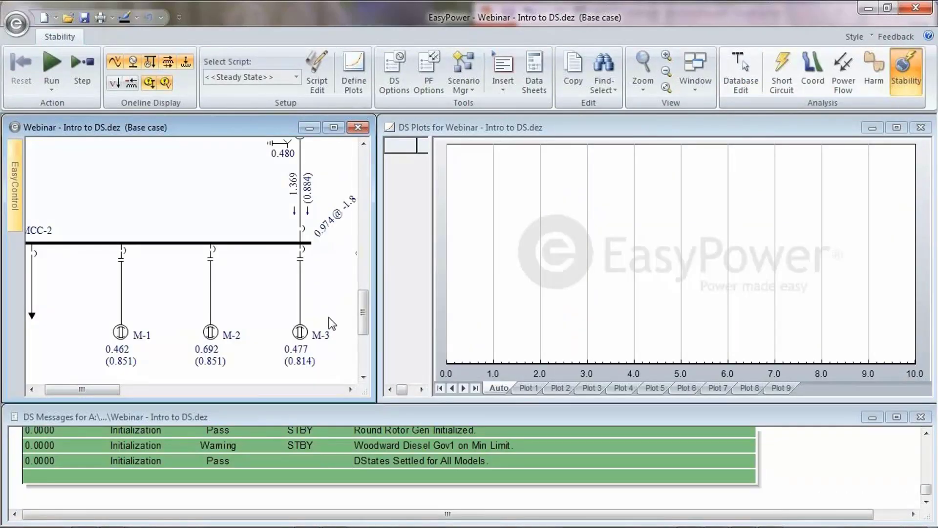
{"action": "left_click", "coordinate": [347, 455]}
Open the breaker on motor M-3's feeder at MCC-2 and re-solve the power flow
{"action": "left_click_drag", "start_coordinate": [307, 351], "coordinate": [205, 316]}
{"action": "right_click", "coordinate": [190, 218]}
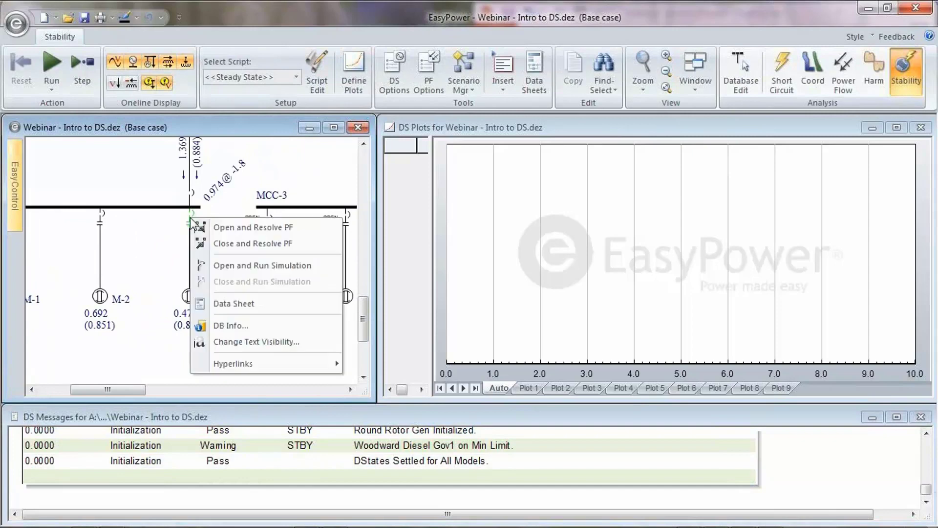
{"action": "left_click", "coordinate": [258, 174]}
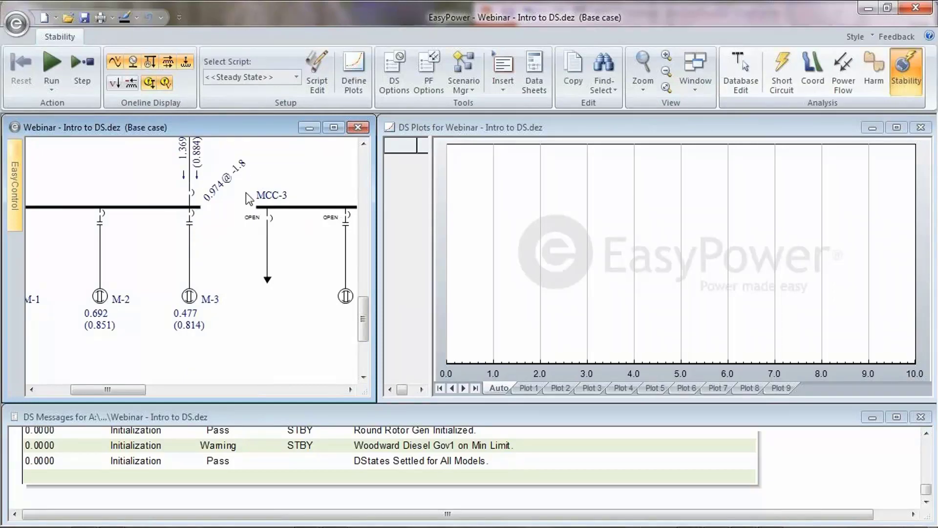
{"action": "right_click", "coordinate": [191, 223]}
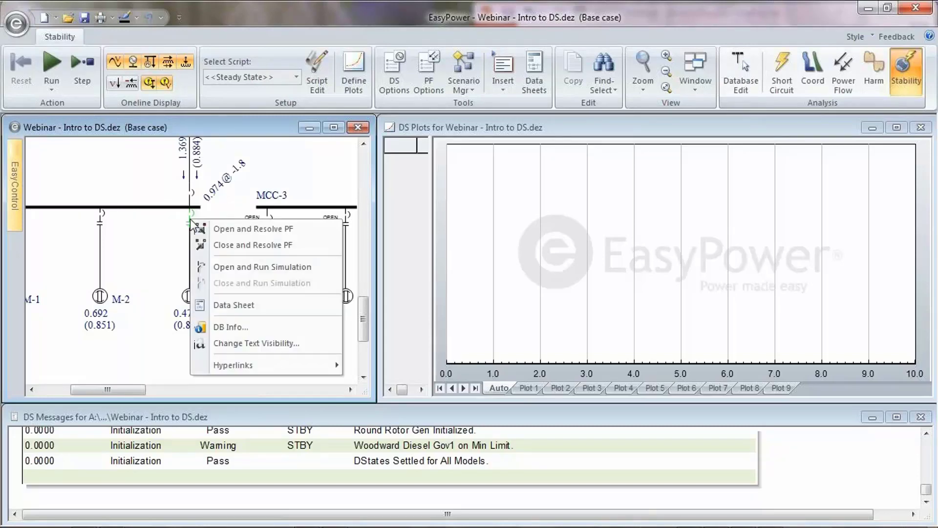
{"action": "left_click", "coordinate": [237, 228]}
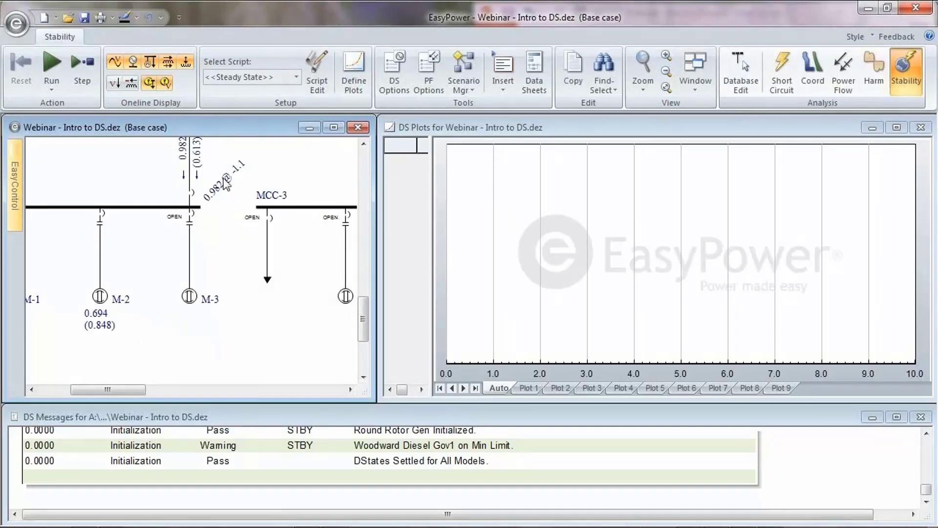
{"action": "right_click", "coordinate": [190, 221]}
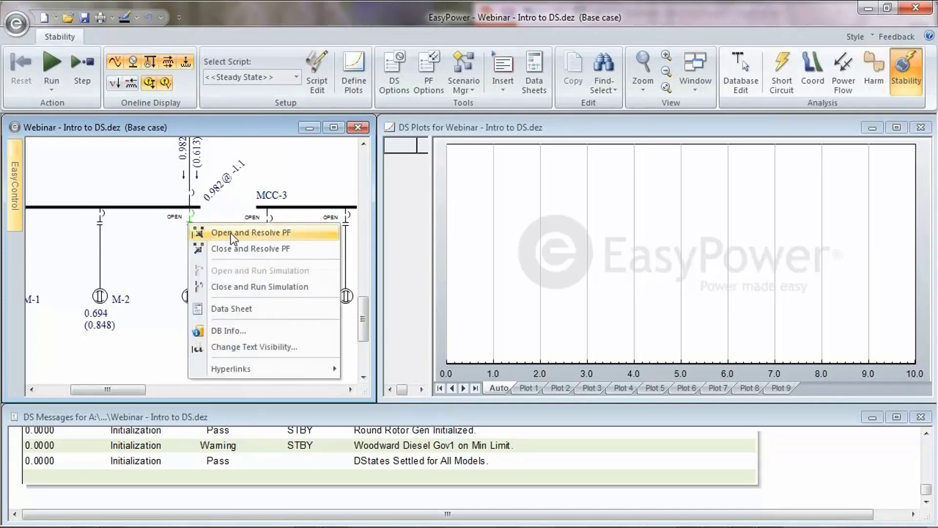
{"action": "left_click", "coordinate": [218, 234]}
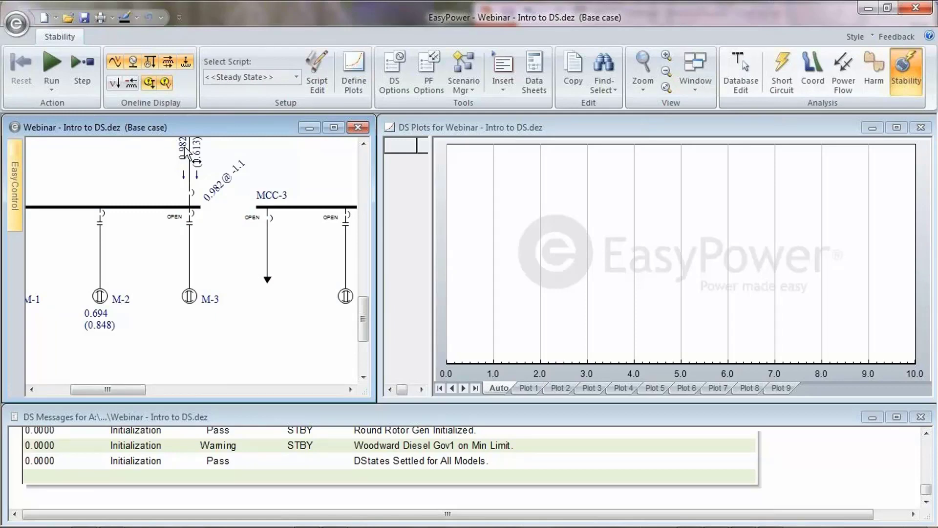
Close motor M-3's feeder breaker and open it again, re-solving the power flow each time
{"action": "right_click", "coordinate": [189, 220]}
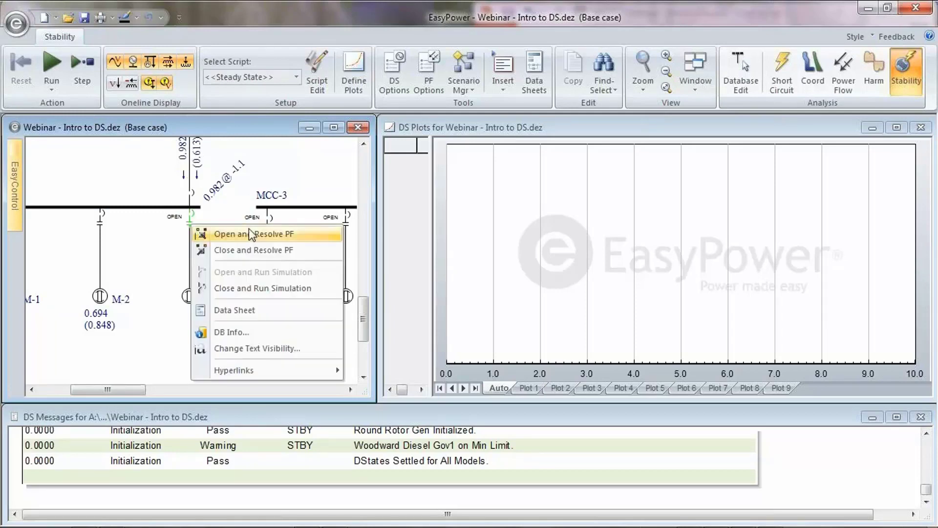
{"action": "left_click", "coordinate": [272, 251]}
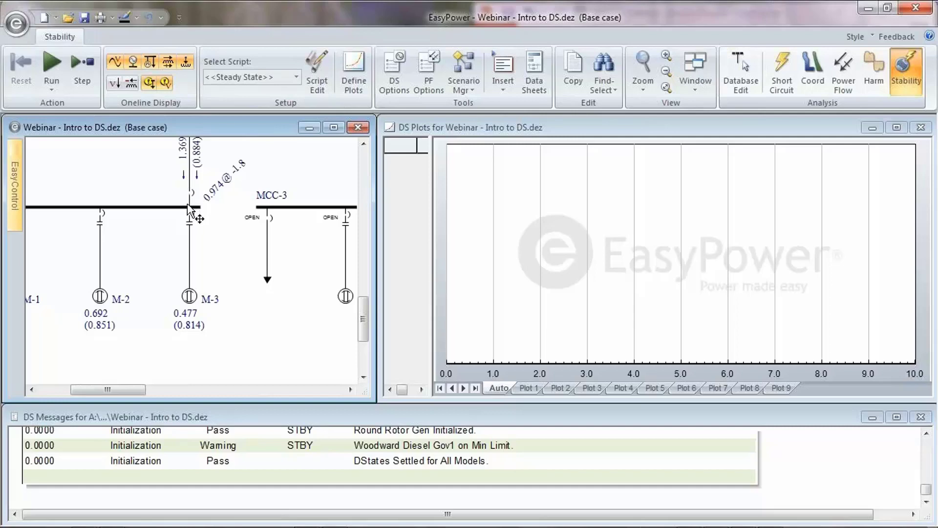
{"action": "right_click", "coordinate": [189, 224]}
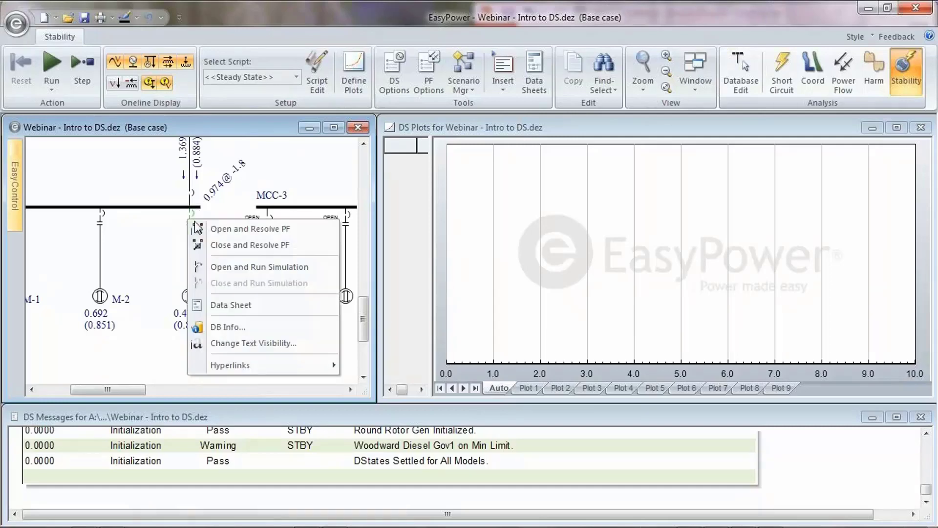
{"action": "left_click", "coordinate": [226, 233]}
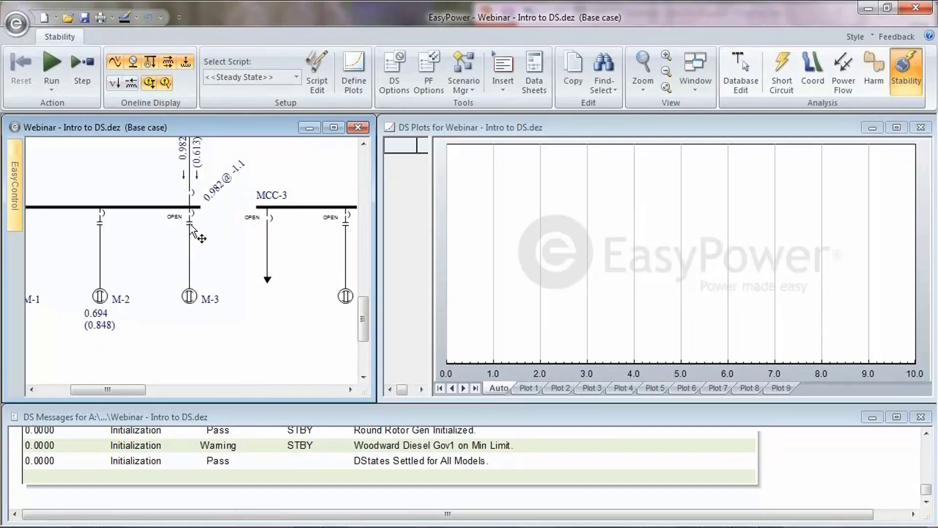
Simulate starting motor M-3 by closing its feeder breaker, and place the enlarged plot's legend clear of the curves
{"action": "double_click", "coordinate": [190, 224]}
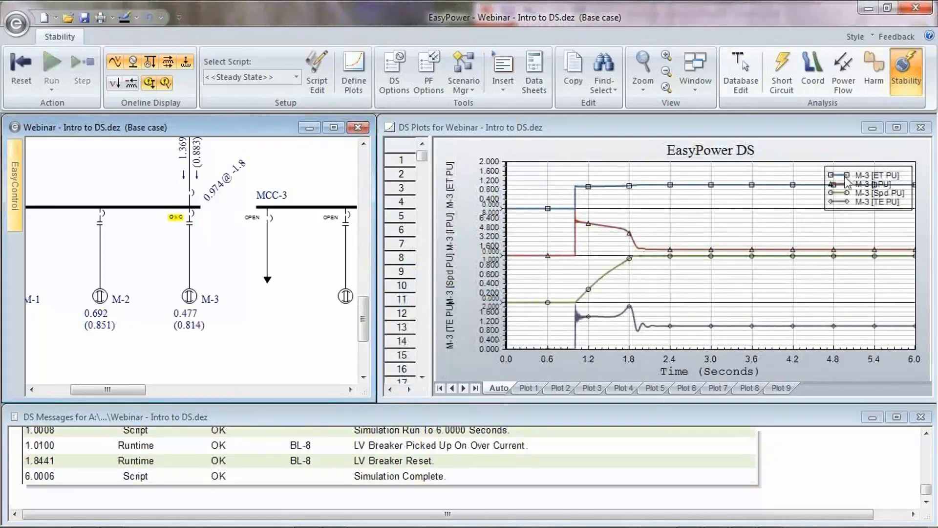
{"action": "left_click", "coordinate": [896, 127]}
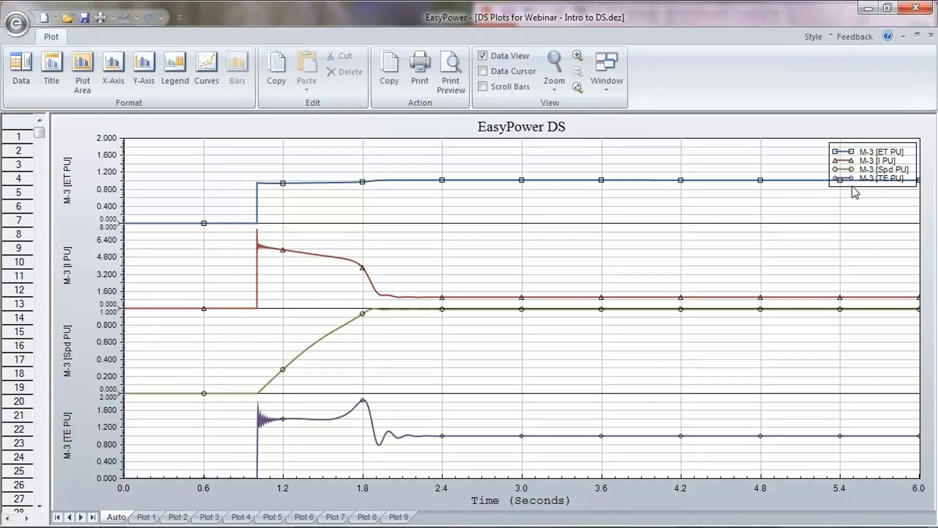
{"action": "left_click_drag", "start_coordinate": [882, 174], "coordinate": [540, 242]}
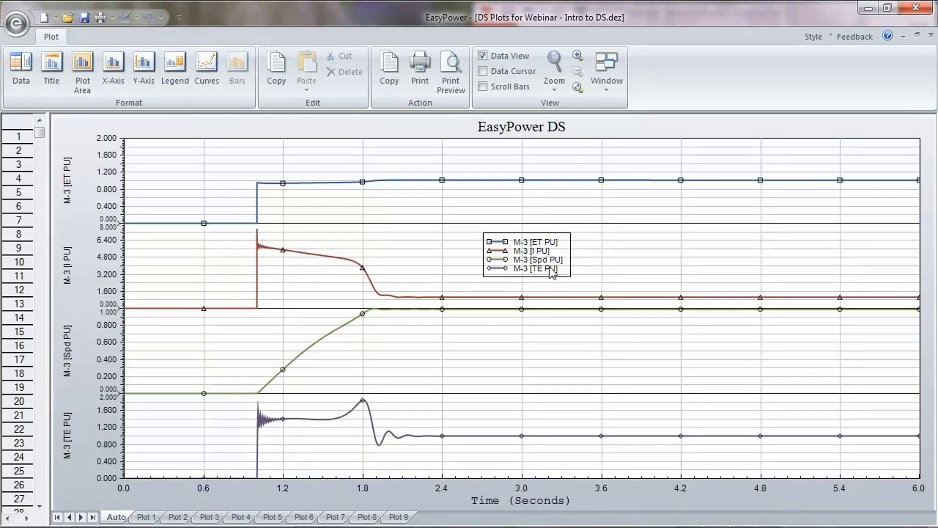
{"action": "left_click_drag", "start_coordinate": [535, 258], "coordinate": [564, 257]}
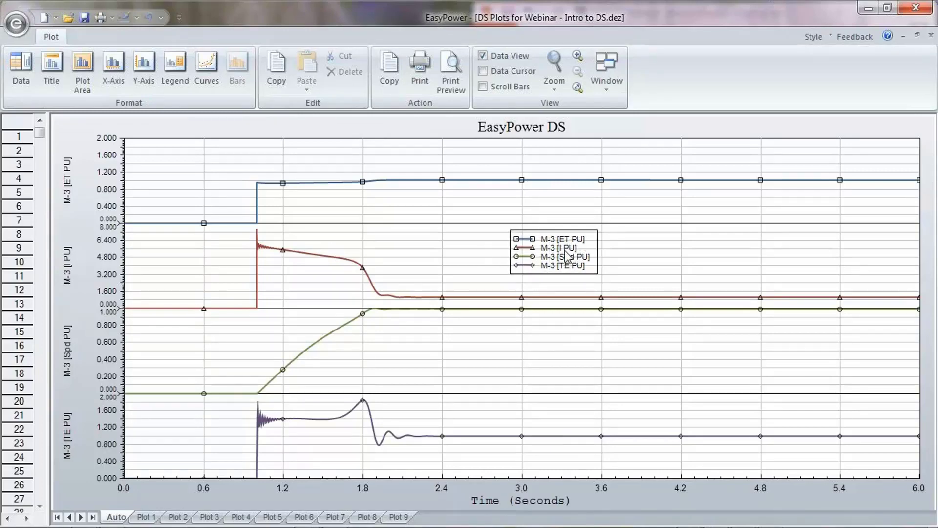
Enable the data cursor and trace M-3's voltage, current, speed and torque curves from about 1 s, restoring the plot window's size
{"action": "left_click", "coordinate": [483, 72]}
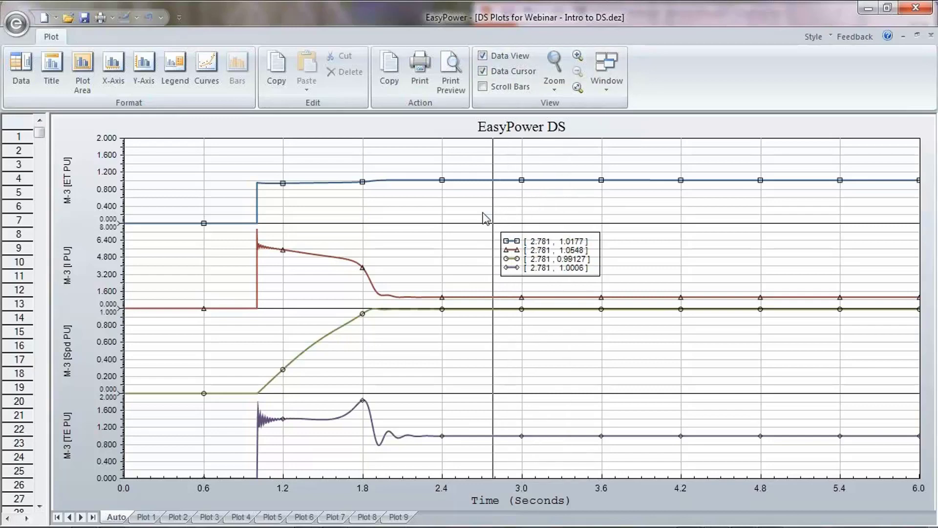
{"action": "left_click", "coordinate": [262, 226]}
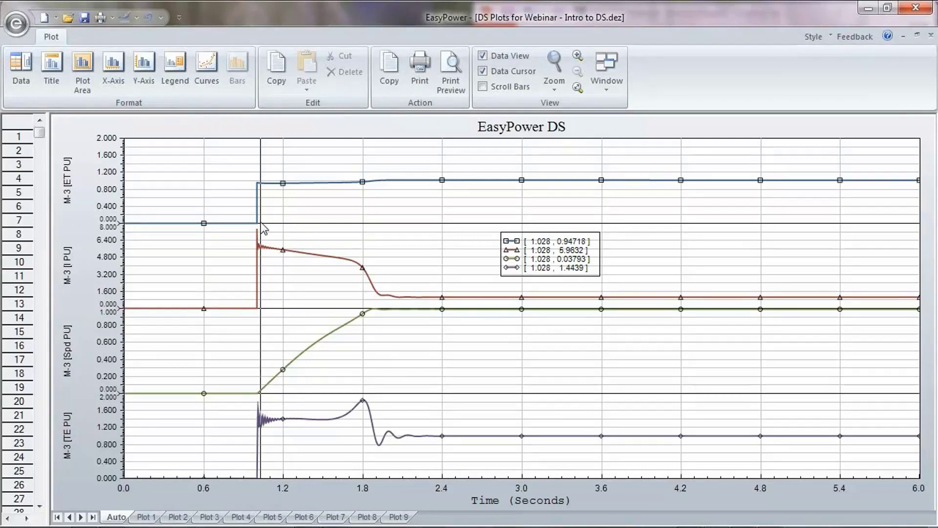
{"action": "left_click_drag", "start_coordinate": [260, 221], "coordinate": [491, 334]}
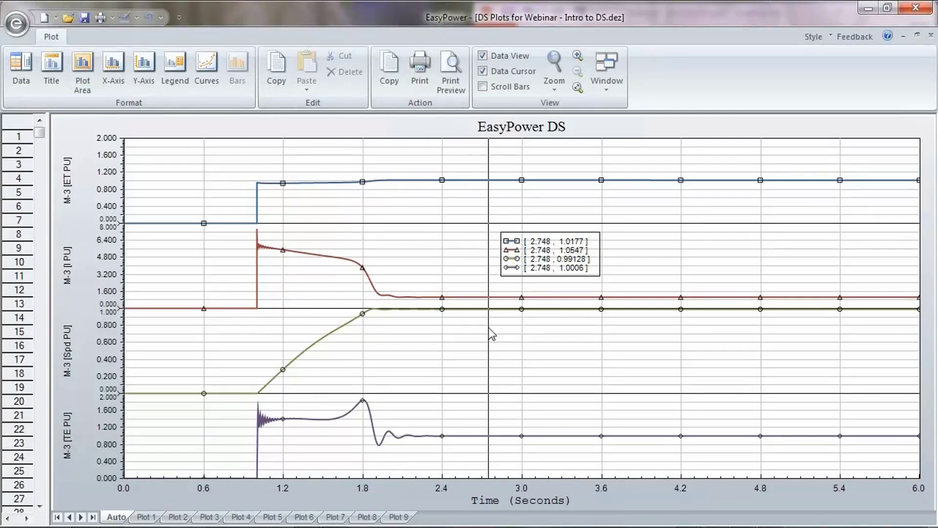
{"action": "left_click_drag", "start_coordinate": [490, 328], "coordinate": [815, 414]}
{"action": "left_click", "coordinate": [917, 35]}
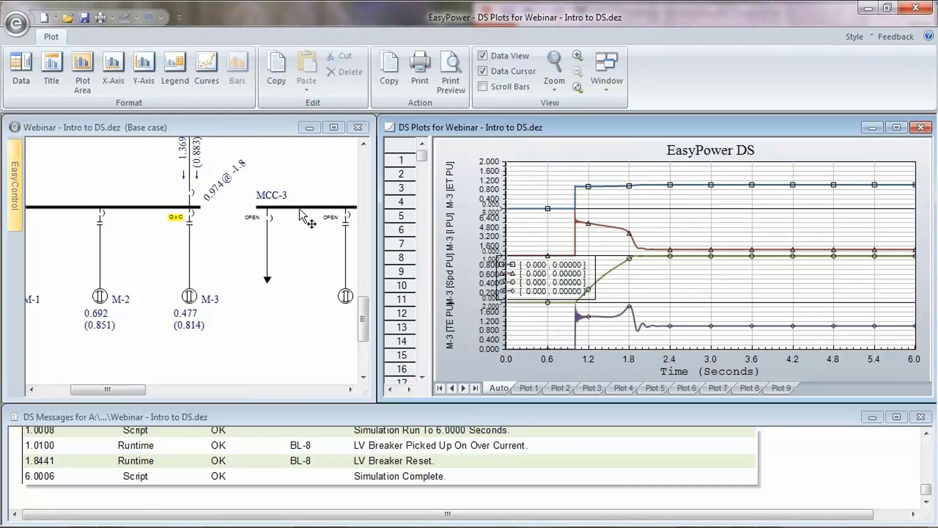
Reset and rerun the M-3 start simulation, reading its curves with the data cursor
{"action": "left_click_drag", "start_coordinate": [319, 188], "coordinate": [310, 222]}
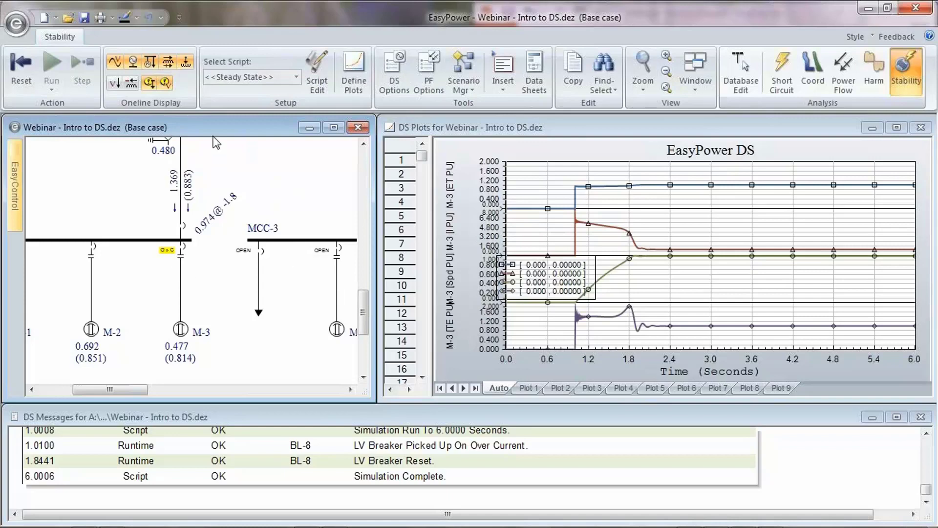
{"action": "left_click", "coordinate": [25, 76]}
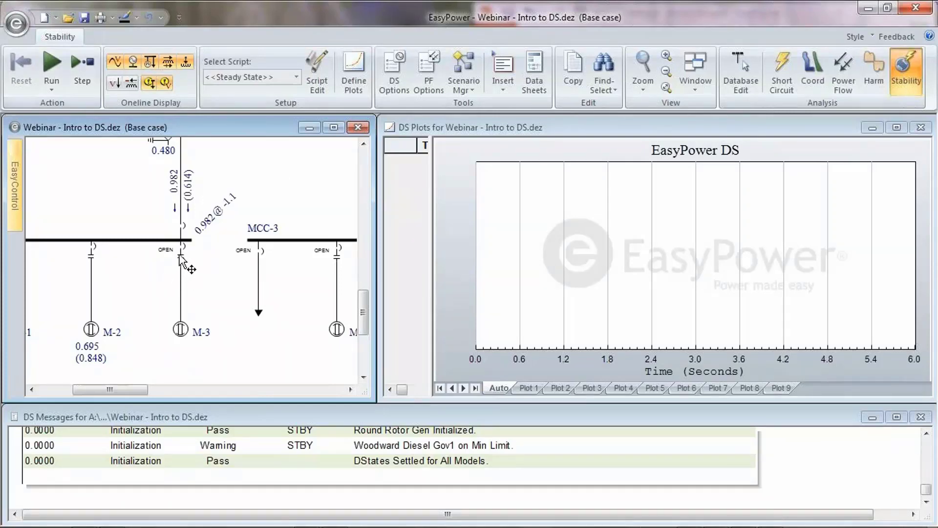
{"action": "double_click", "coordinate": [179, 255]}
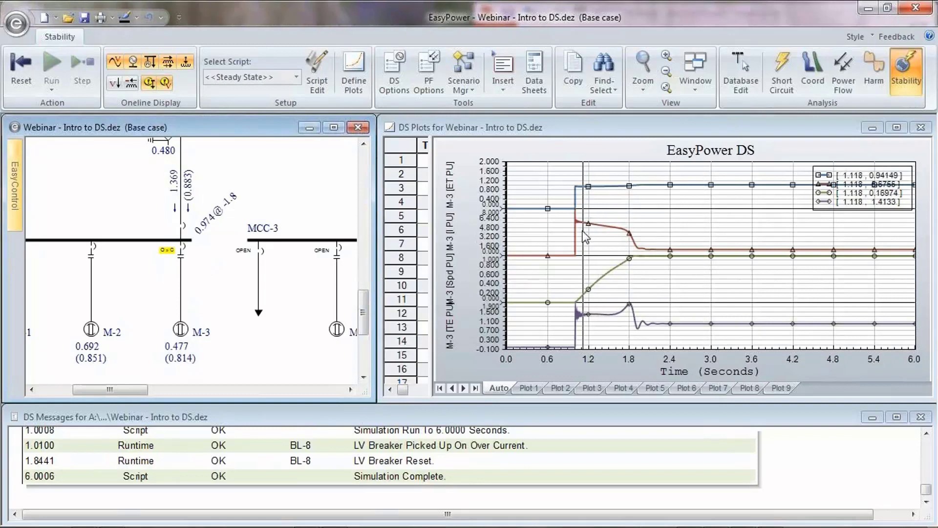
{"action": "left_click_drag", "start_coordinate": [584, 237], "coordinate": [640, 259]}
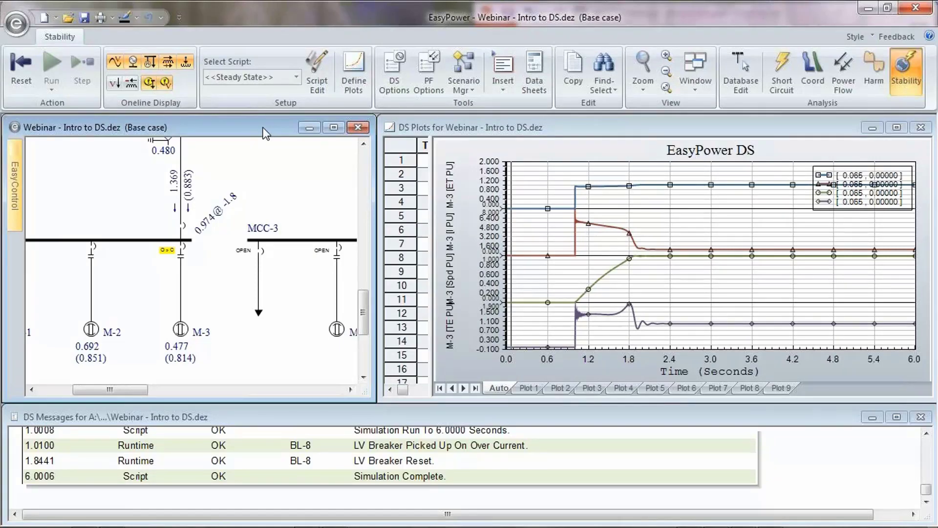
Reset the simulation and return to database editing without saving the temporary changes
{"action": "left_click", "coordinate": [21, 66]}
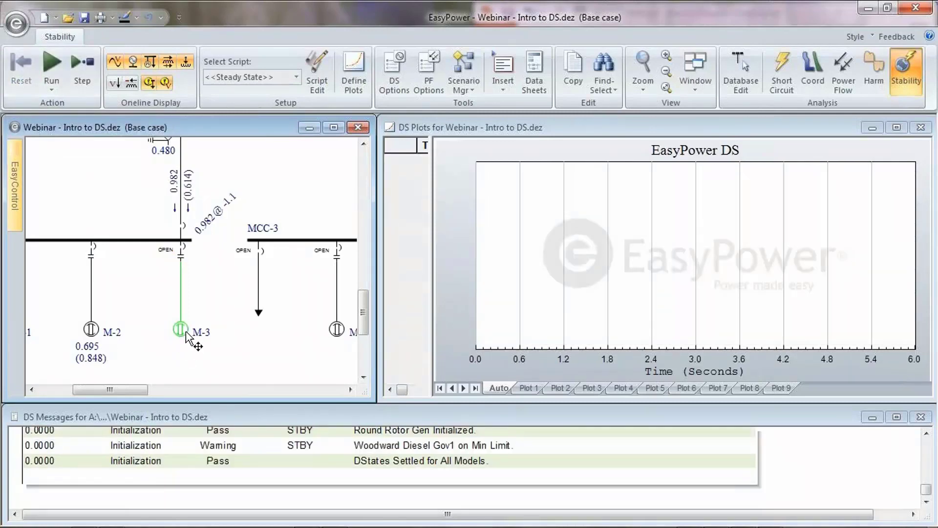
{"action": "left_click", "coordinate": [743, 74]}
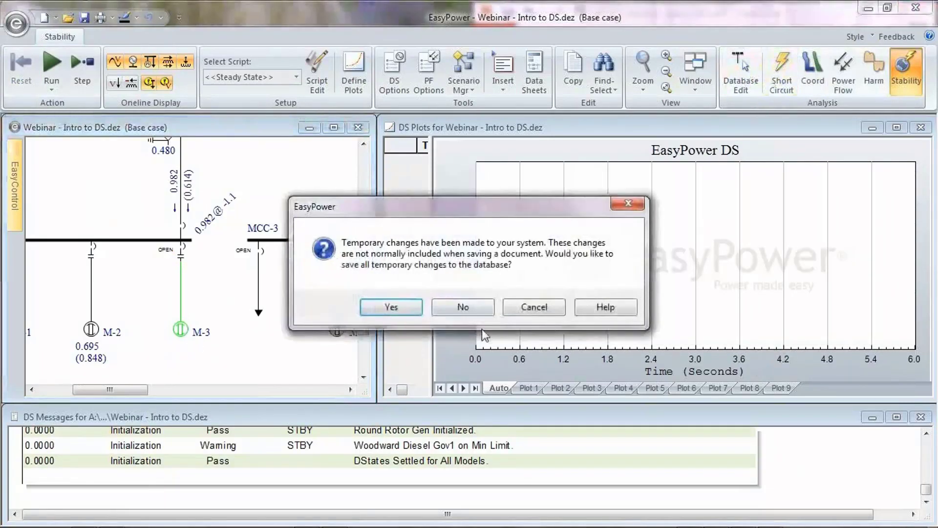
{"action": "left_click", "coordinate": [461, 309]}
Set the inertia H (kW-Sec/kVA) in motor M-3's stability model to 0.8 and commit the motor data
{"action": "double_click", "coordinate": [182, 329]}
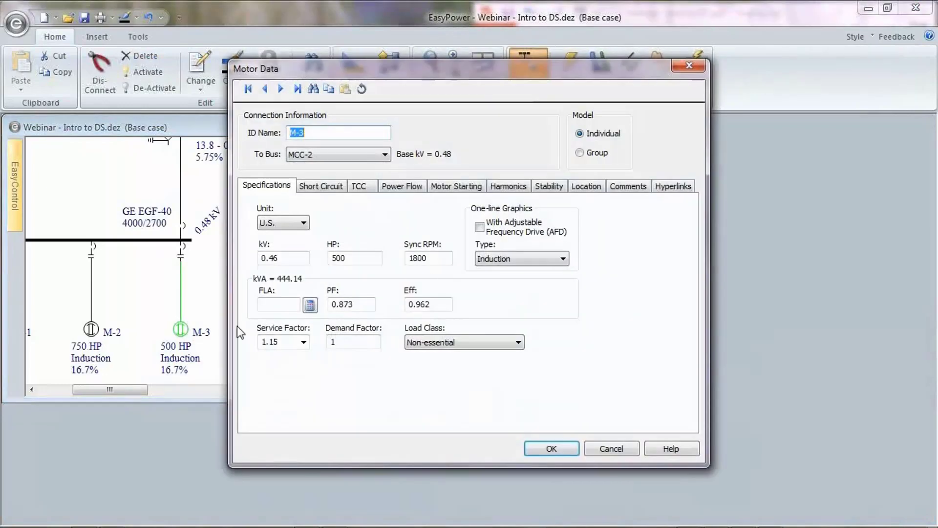
{"action": "left_click", "coordinate": [549, 186]}
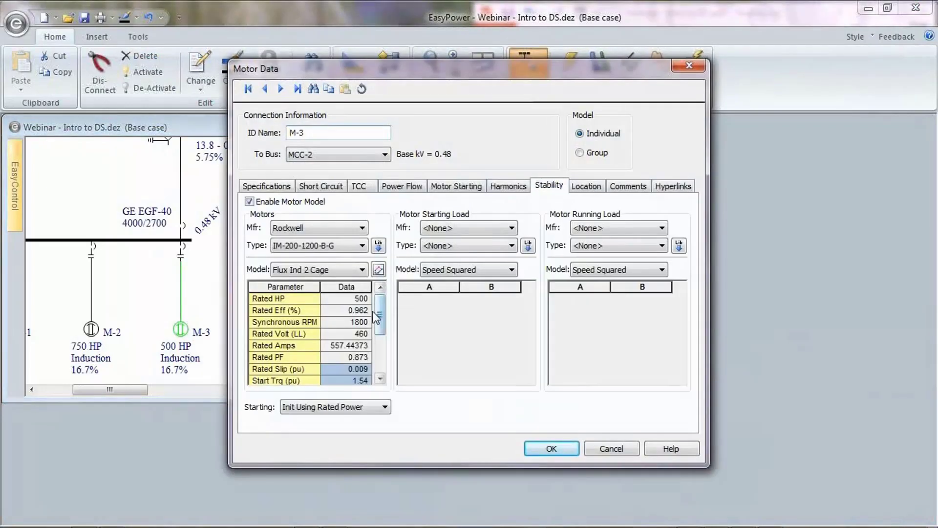
{"action": "left_click_drag", "start_coordinate": [376, 317], "coordinate": [383, 339]}
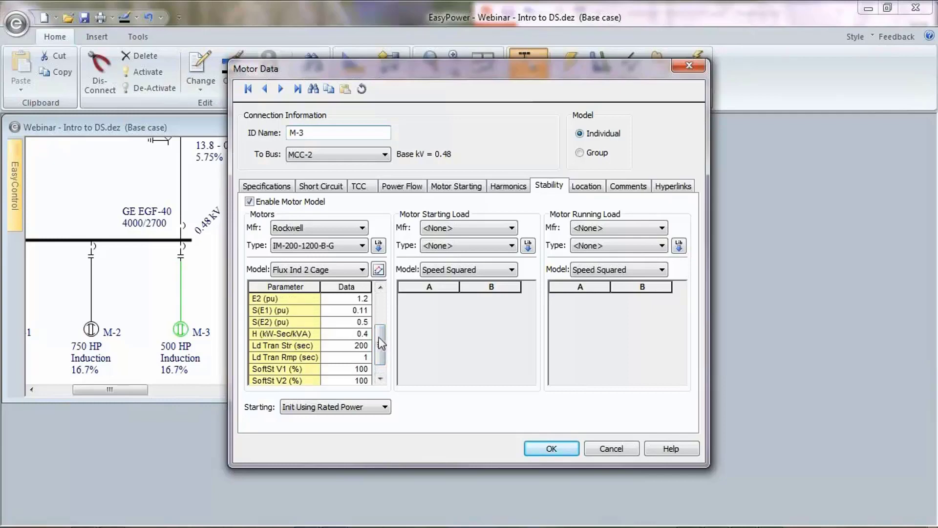
{"action": "left_click", "coordinate": [340, 334]}
{"action": "type", "text": "0.8"}
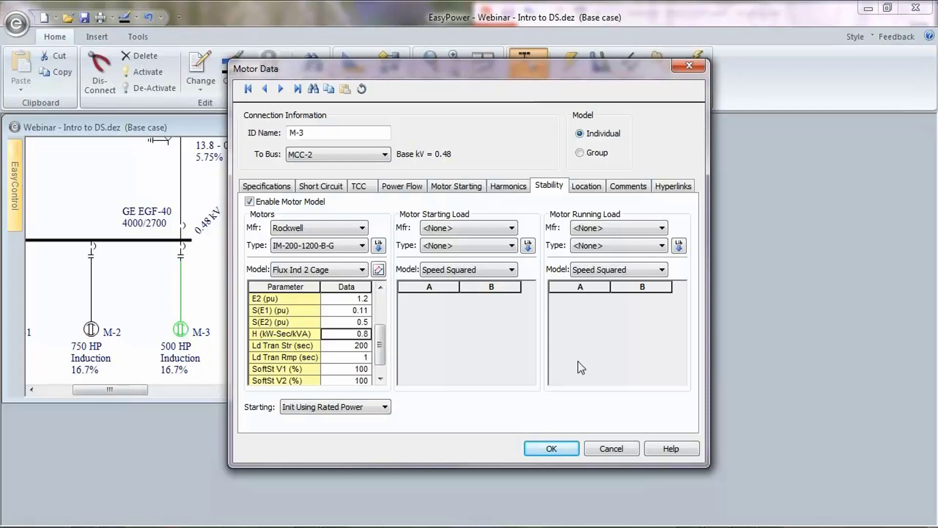
{"action": "left_click", "coordinate": [557, 447]}
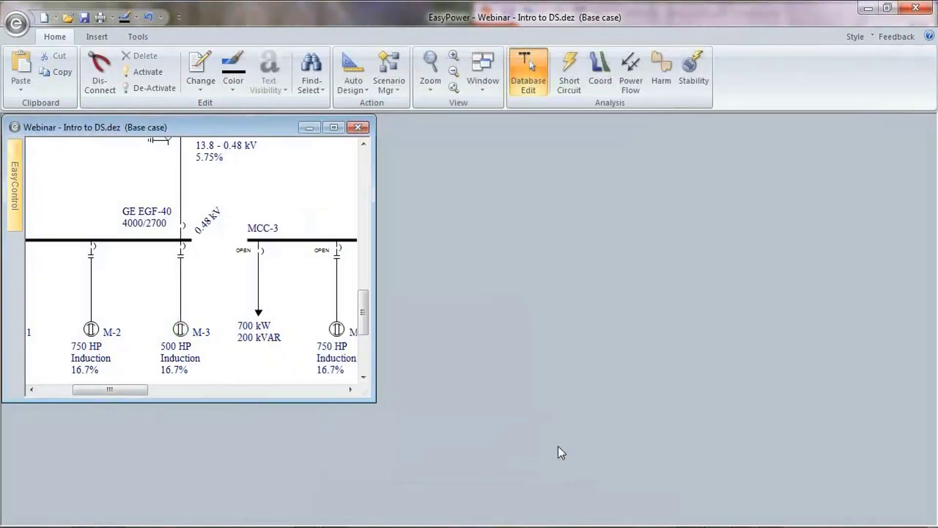
Return to dynamic stability analysis and open M-3's feeder breaker with the power flow re-solved
{"action": "left_click", "coordinate": [693, 69]}
{"action": "right_click", "coordinate": [180, 253]}
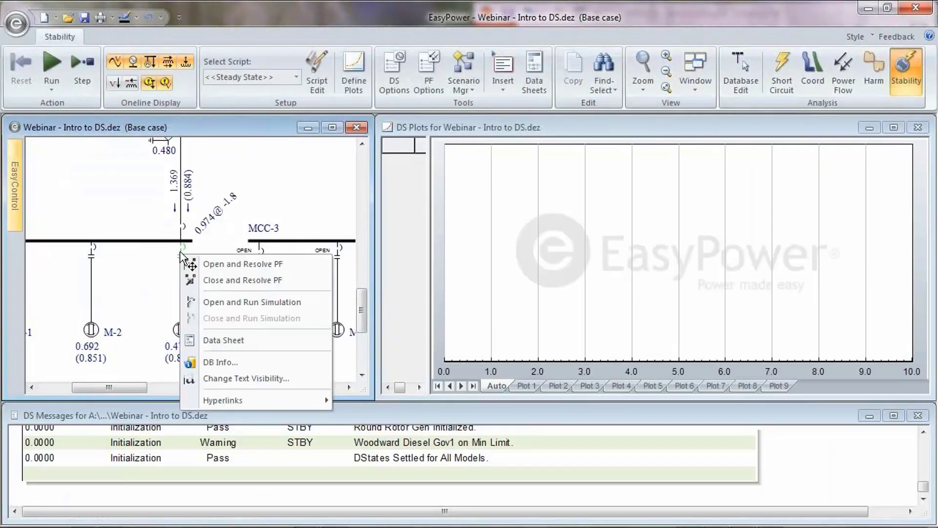
{"action": "left_click", "coordinate": [232, 264]}
Simulate M-3's start with the revised inertia by closing its feeder breaker, and reset the simulation
{"action": "double_click", "coordinate": [182, 255]}
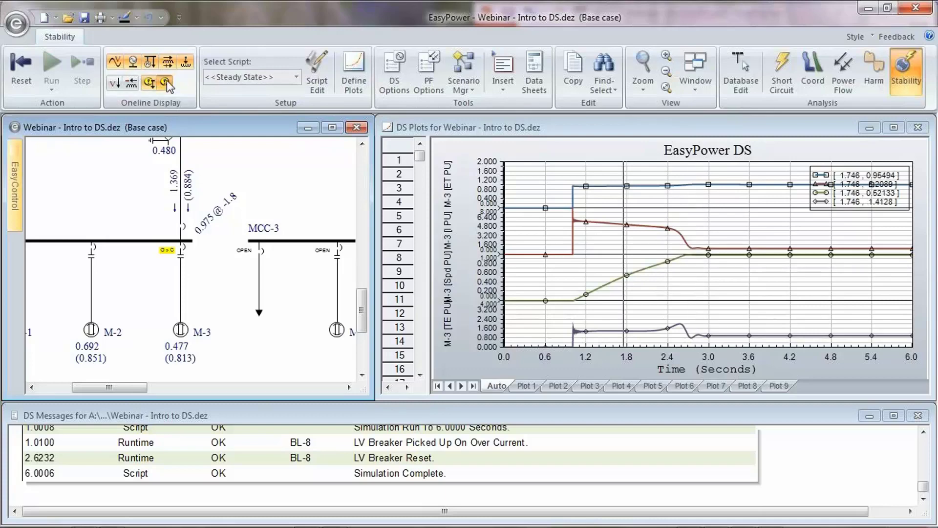
{"action": "left_click", "coordinate": [15, 76]}
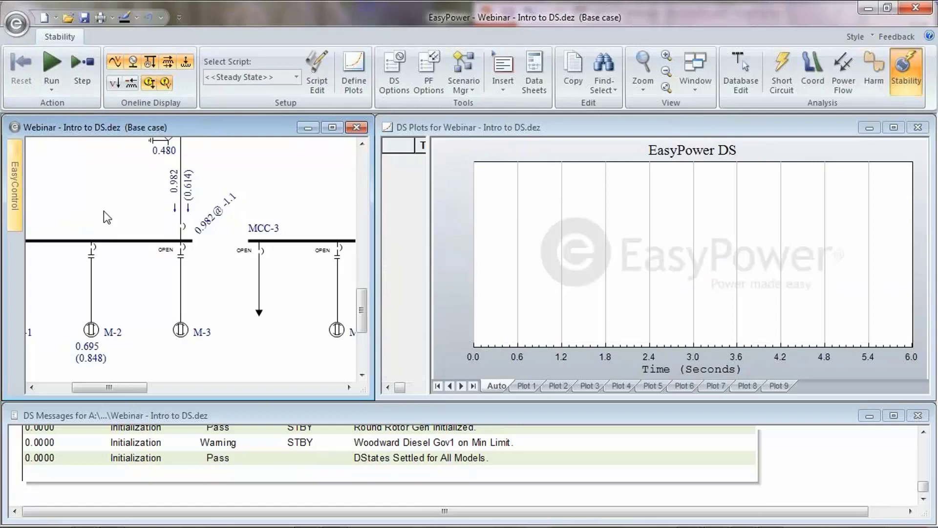
Examine the "Sequence M4,M5,M6" script for the MCC-3 motors, including its breaker commands, run times and the available command types
{"action": "left_click_drag", "start_coordinate": [317, 249], "coordinate": [129, 264]}
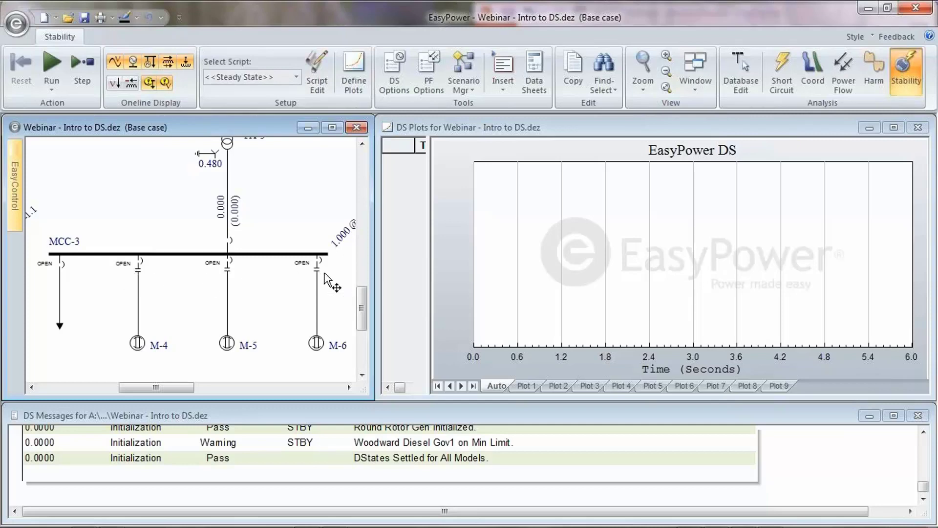
{"action": "left_click", "coordinate": [317, 87]}
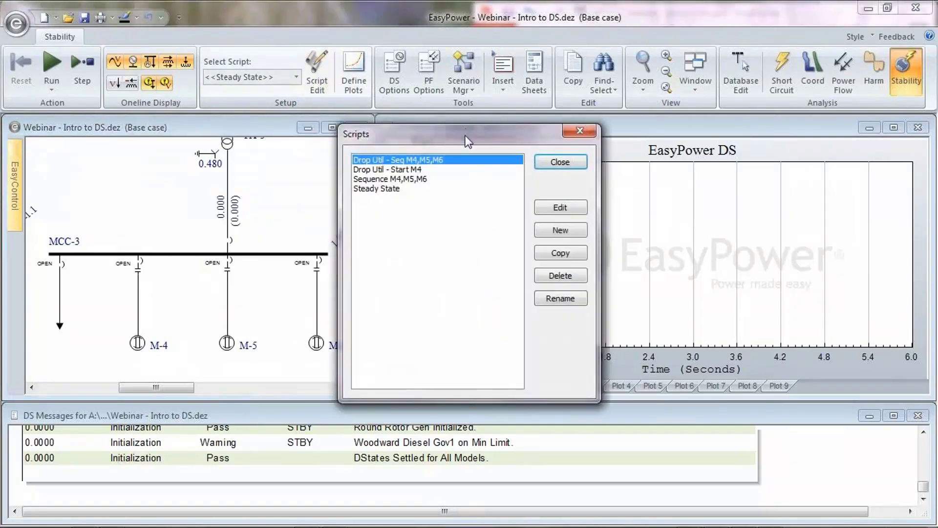
{"action": "left_click_drag", "start_coordinate": [469, 136], "coordinate": [554, 140]}
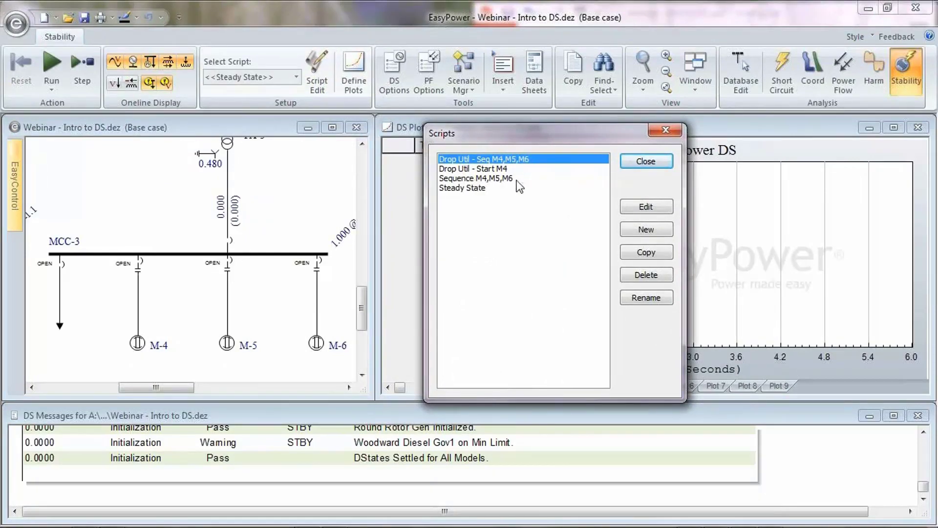
{"action": "left_click", "coordinate": [501, 179]}
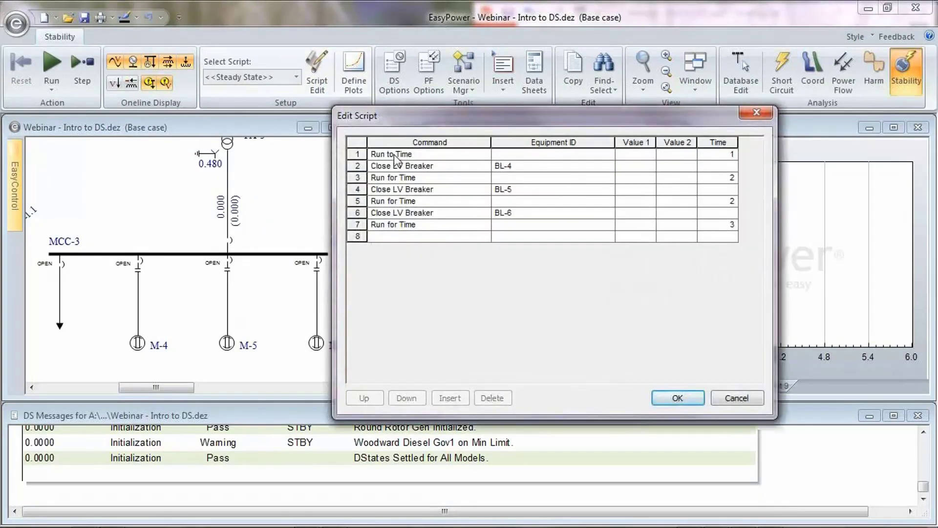
{"action": "left_click", "coordinate": [480, 155]}
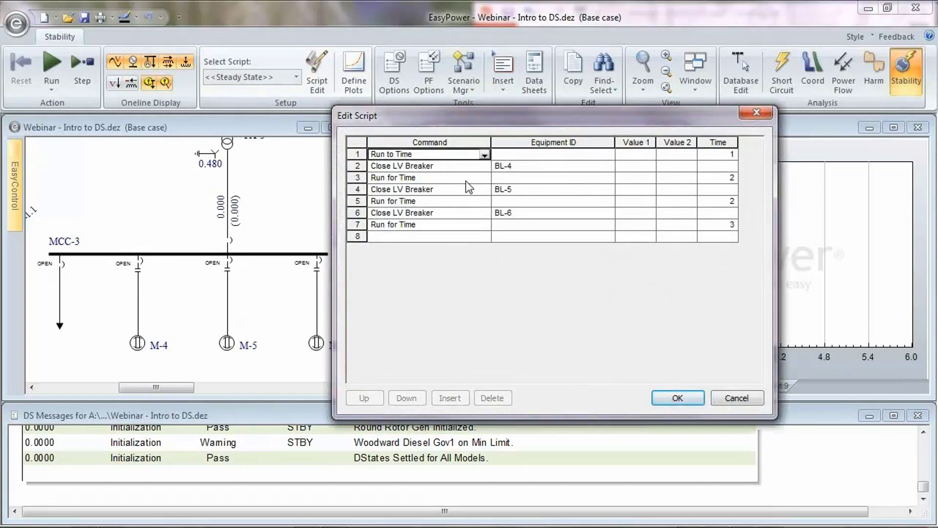
{"action": "left_click", "coordinate": [485, 155]}
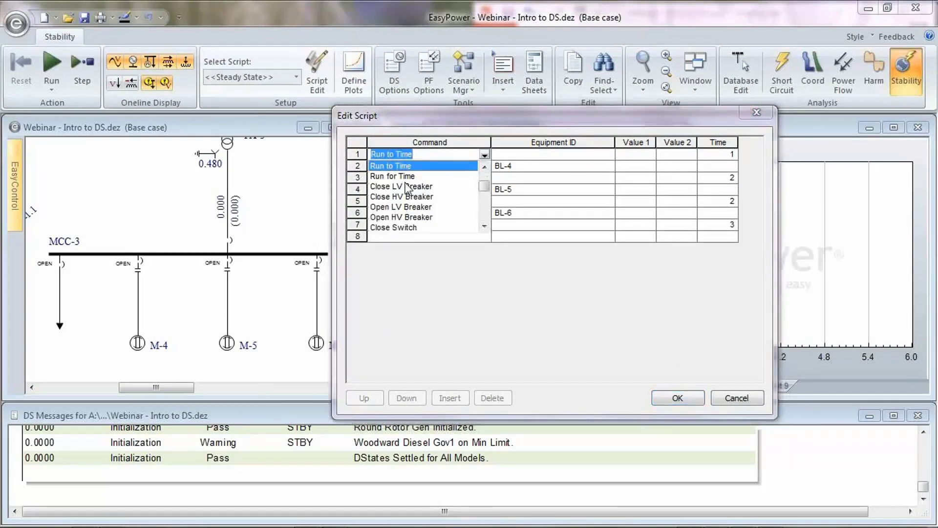
{"action": "left_click", "coordinate": [498, 133]}
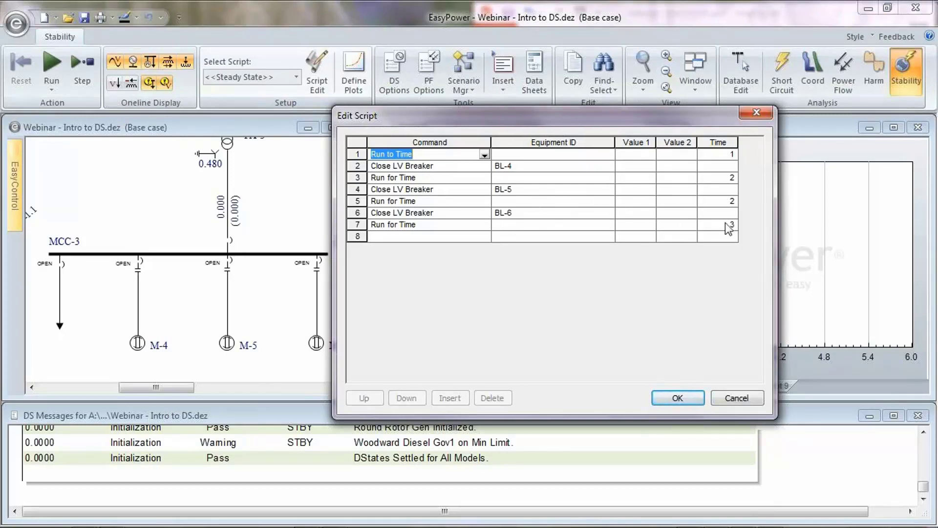
{"action": "left_click", "coordinate": [682, 401]}
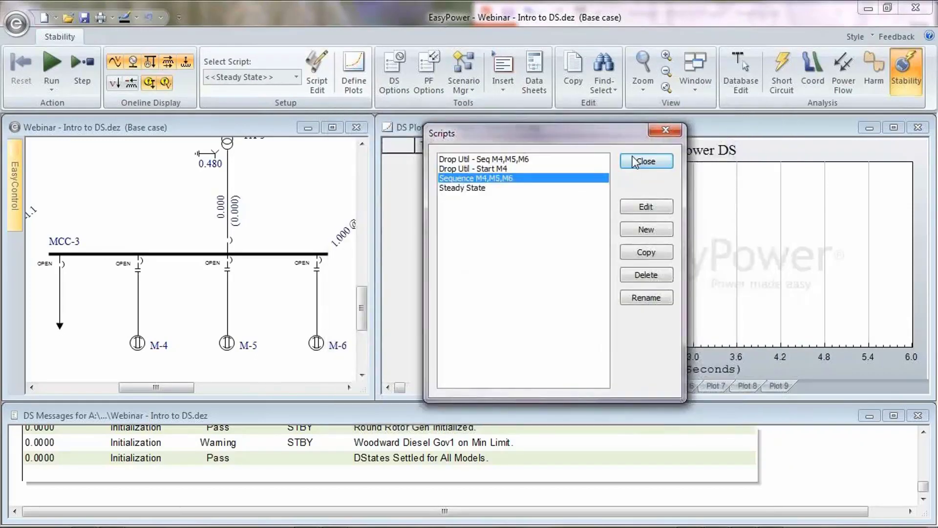
{"action": "left_click", "coordinate": [639, 166]}
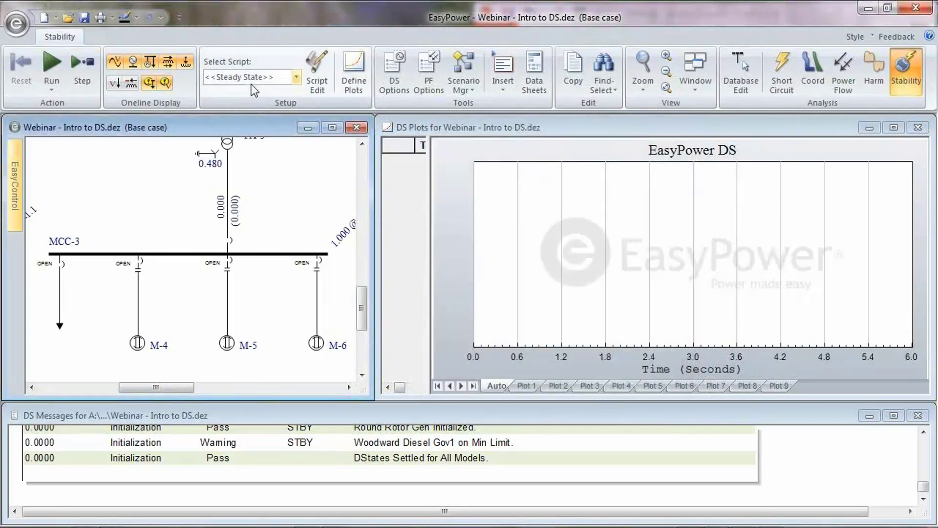
Run the dynamic stability simulation with the "Sequence M4,M5,M6" script
{"action": "left_click", "coordinate": [297, 78]}
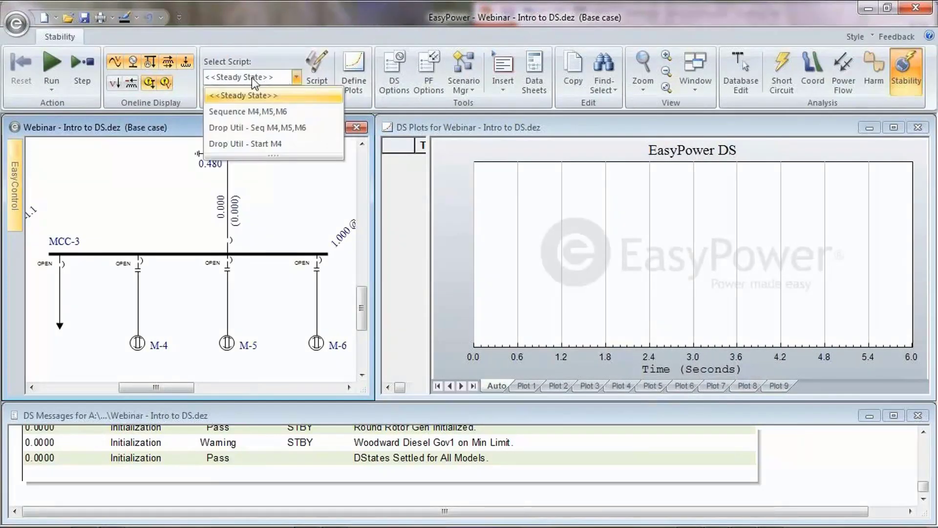
{"action": "left_click", "coordinate": [252, 112]}
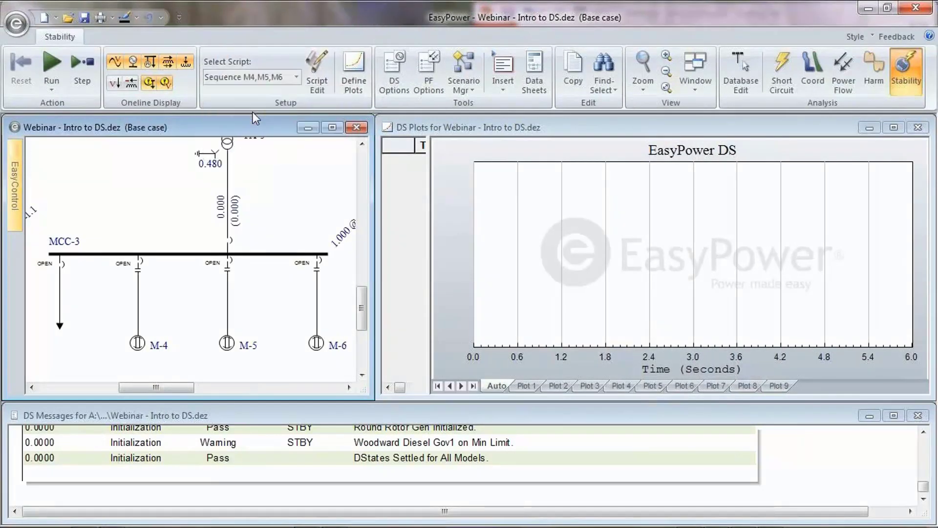
{"action": "left_click", "coordinate": [51, 64]}
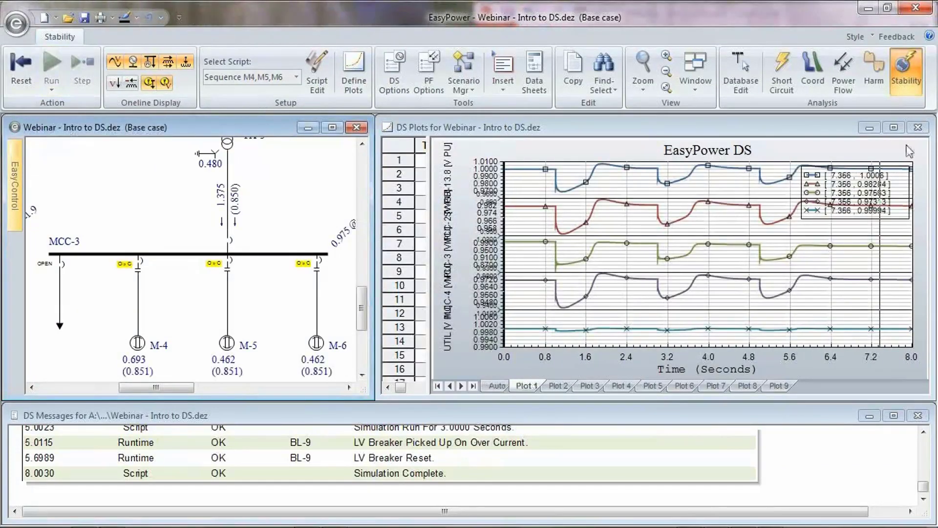
Enlarge the DS plots and trace the bus voltage dips in Plot 1 with the data cursor during the first motor start
{"action": "left_click", "coordinate": [894, 127]}
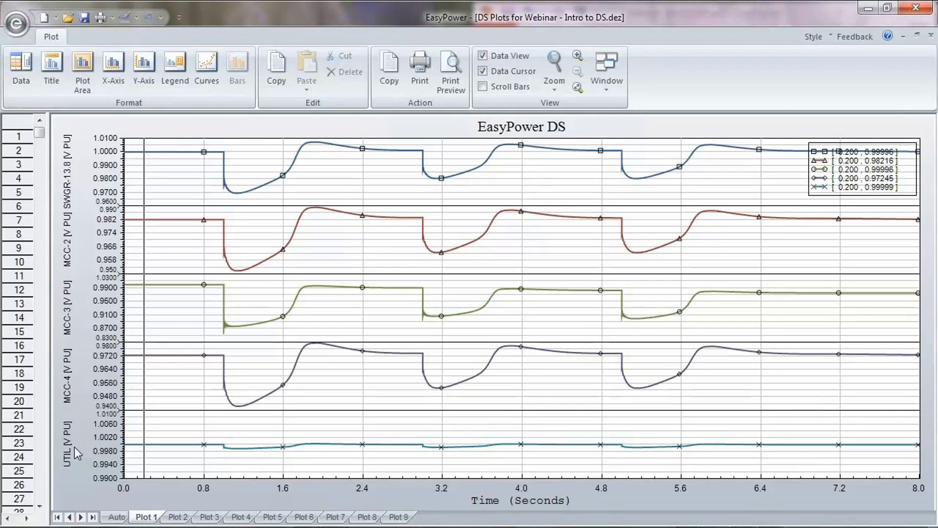
{"action": "left_click_drag", "start_coordinate": [142, 462], "coordinate": [231, 335]}
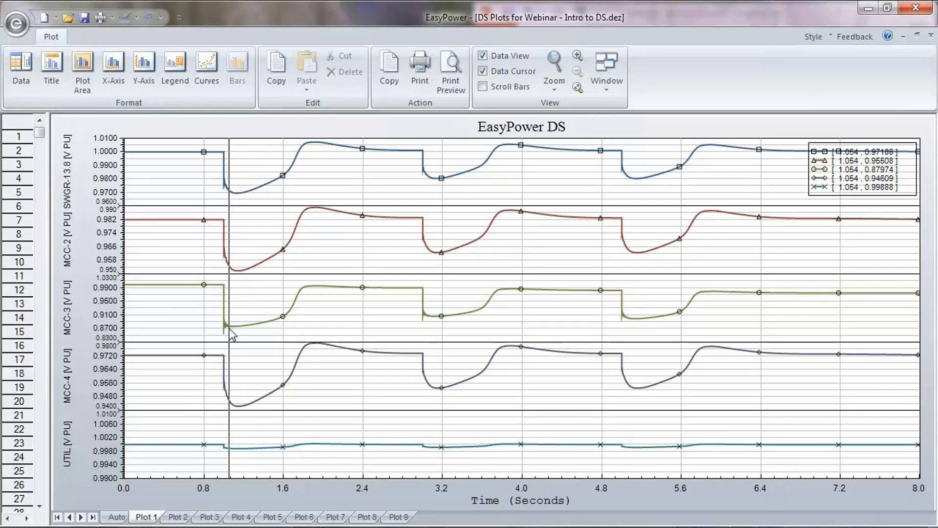
{"action": "left_click_drag", "start_coordinate": [232, 310], "coordinate": [275, 260]}
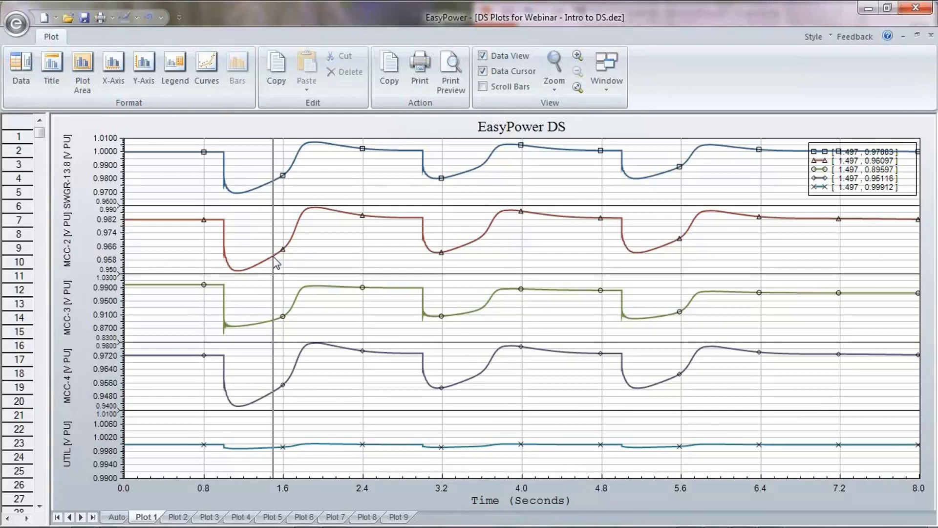
Examine the Plot 2 current curves of M-1, M-4, M-5, M-6 and COGEN across the three motor starts
{"action": "left_click", "coordinate": [178, 517]}
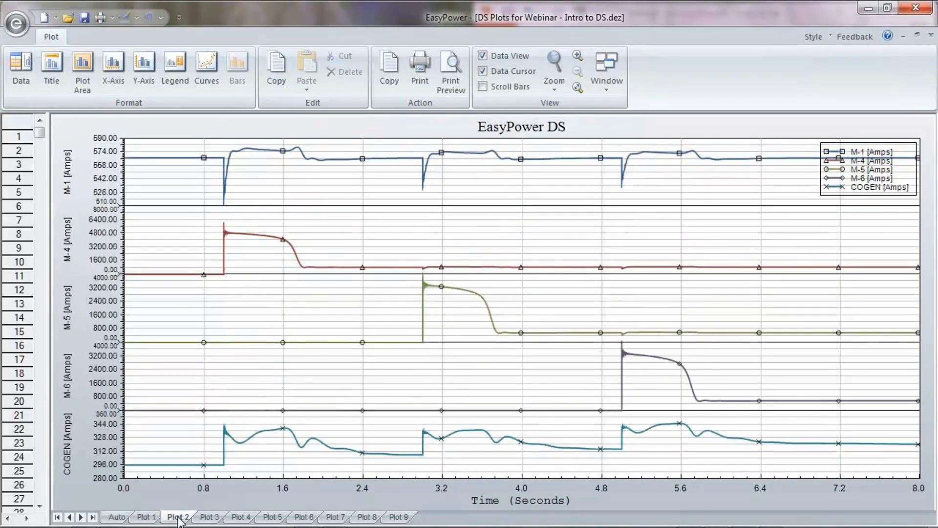
{"action": "left_click_drag", "start_coordinate": [243, 302], "coordinate": [633, 398]}
{"action": "left_click_drag", "start_coordinate": [534, 410], "coordinate": [343, 450]}
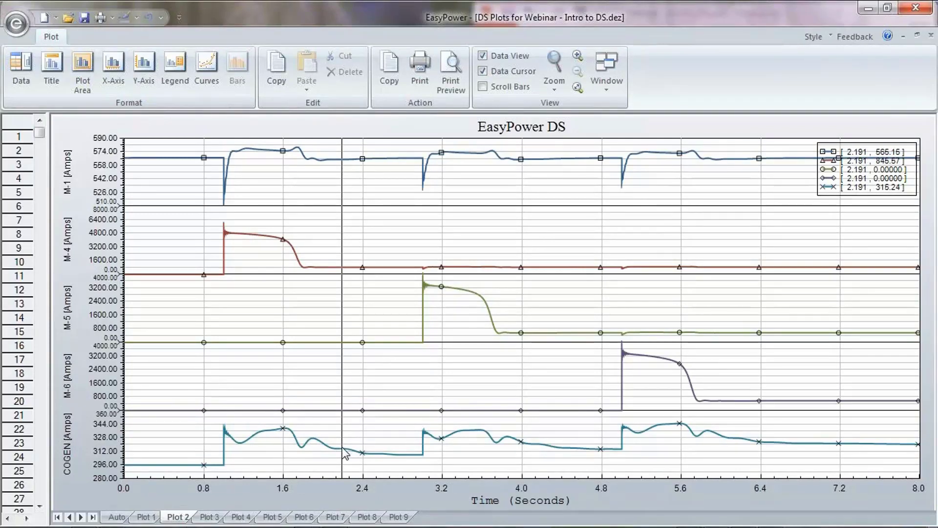
{"action": "left_click_drag", "start_coordinate": [343, 450], "coordinate": [135, 196]}
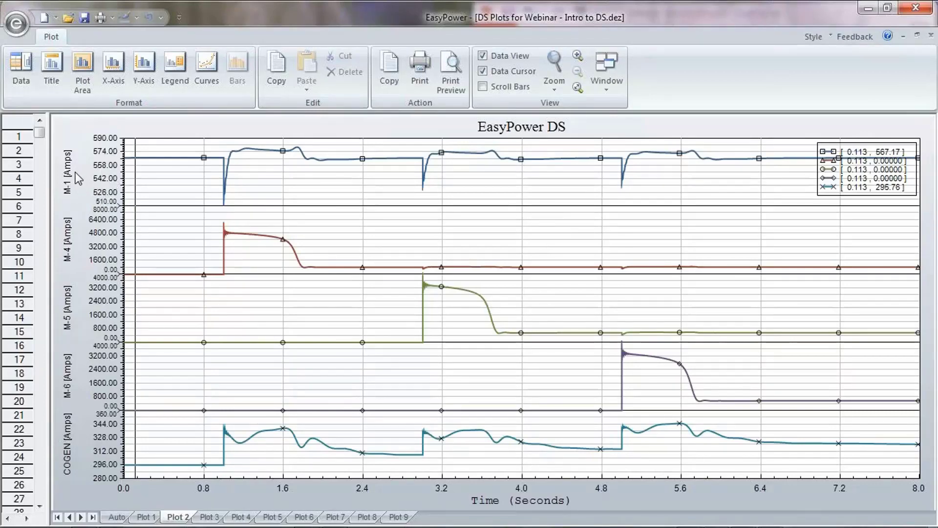
{"action": "left_click_drag", "start_coordinate": [132, 195], "coordinate": [304, 152]}
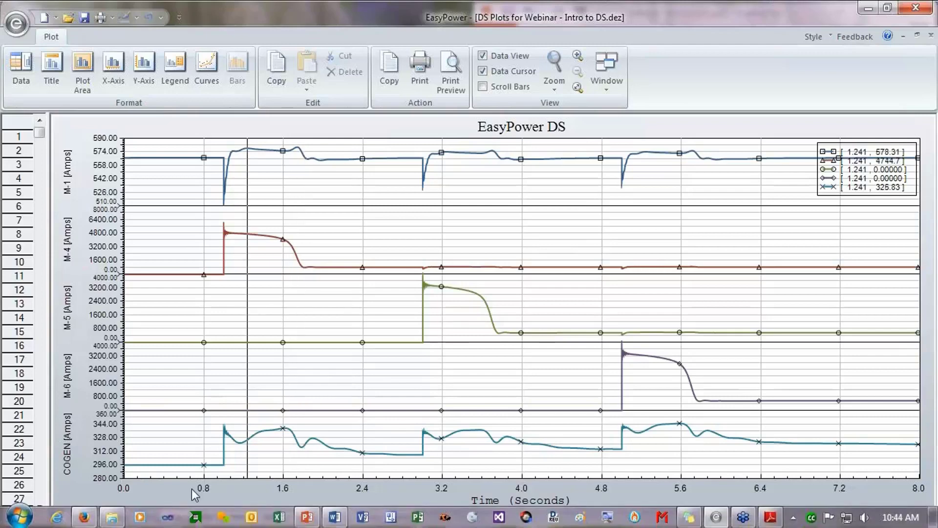
Trace the COGEN generator's response in Plot 3 and check the STBY generator's curves in Plot 4
{"action": "left_click", "coordinate": [213, 519]}
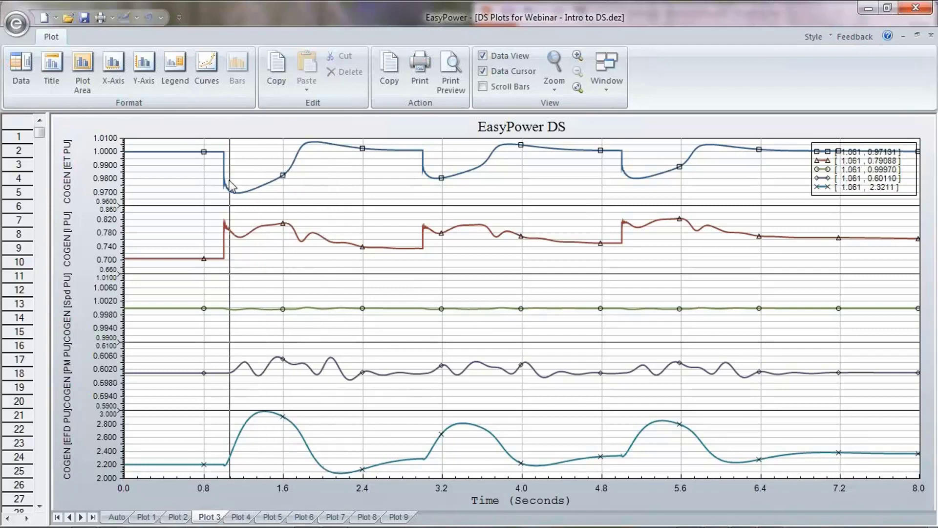
{"action": "left_click_drag", "start_coordinate": [230, 185], "coordinate": [298, 432]}
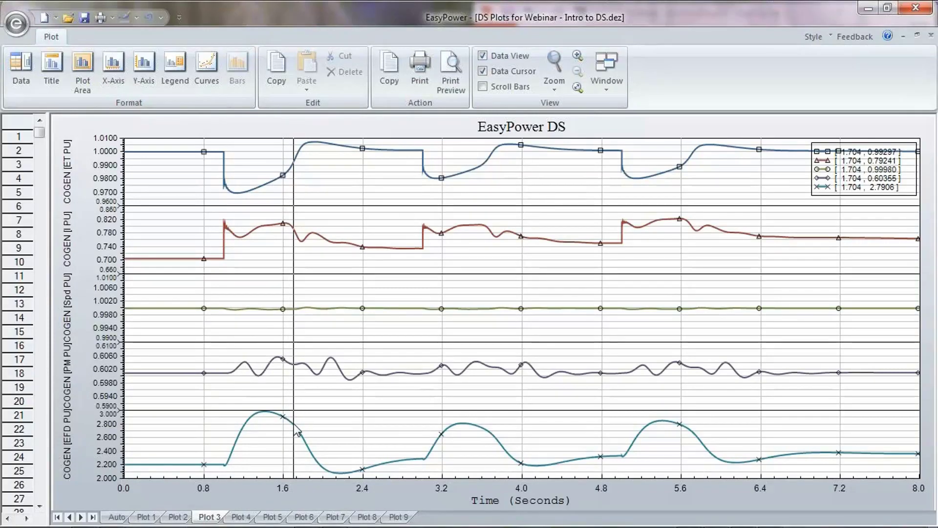
{"action": "left_click_drag", "start_coordinate": [297, 432], "coordinate": [324, 483]}
{"action": "left_click", "coordinate": [241, 516]}
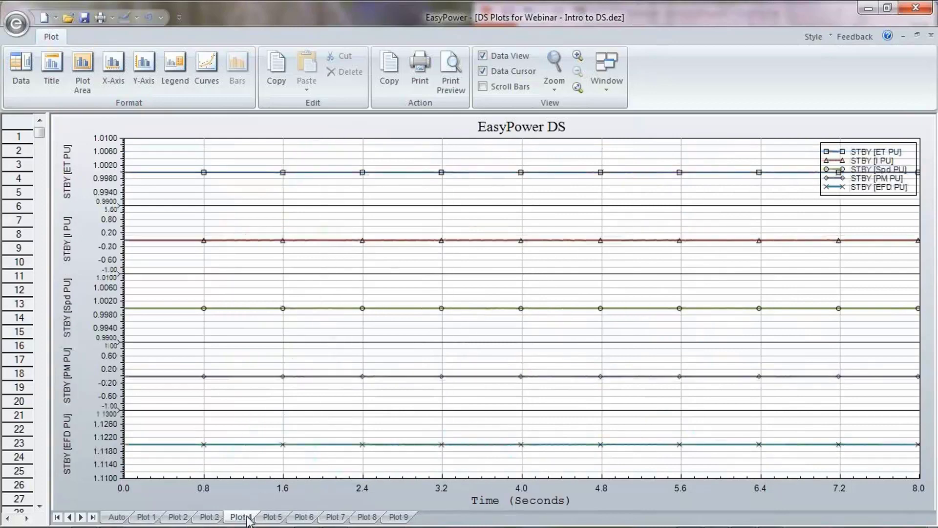
Examine the currents of running motors M-1, M-2, M-7 and M-8 in Plot 5 during the first two motor starts
{"action": "left_click", "coordinate": [271, 518]}
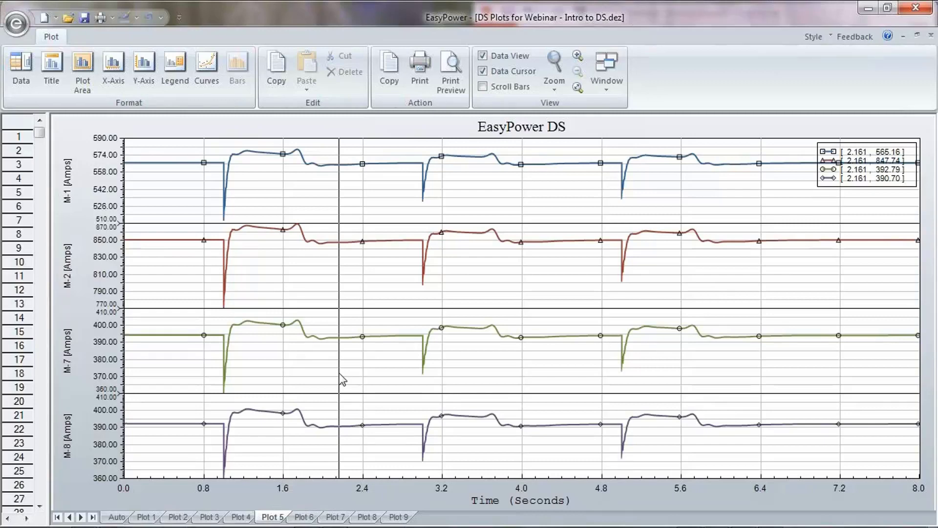
{"action": "mouse_move", "coordinate": [341, 378]}
{"action": "left_mouse_down"}
{"action": "mouse_move", "coordinate": [369, 329]}
{"action": "mouse_move", "coordinate": [356, 393]}
{"action": "mouse_move", "coordinate": [350, 382]}
{"action": "left_mouse_up"}
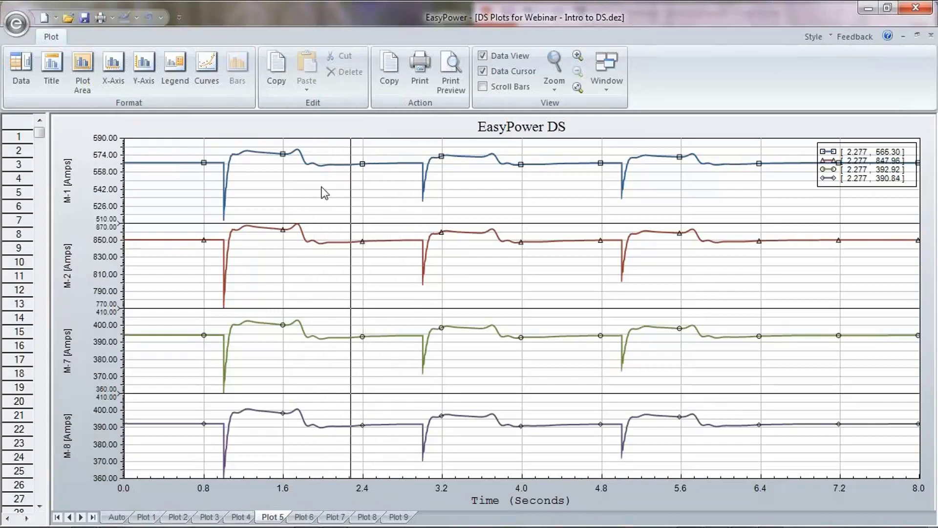
{"action": "left_click_drag", "start_coordinate": [322, 191], "coordinate": [510, 355]}
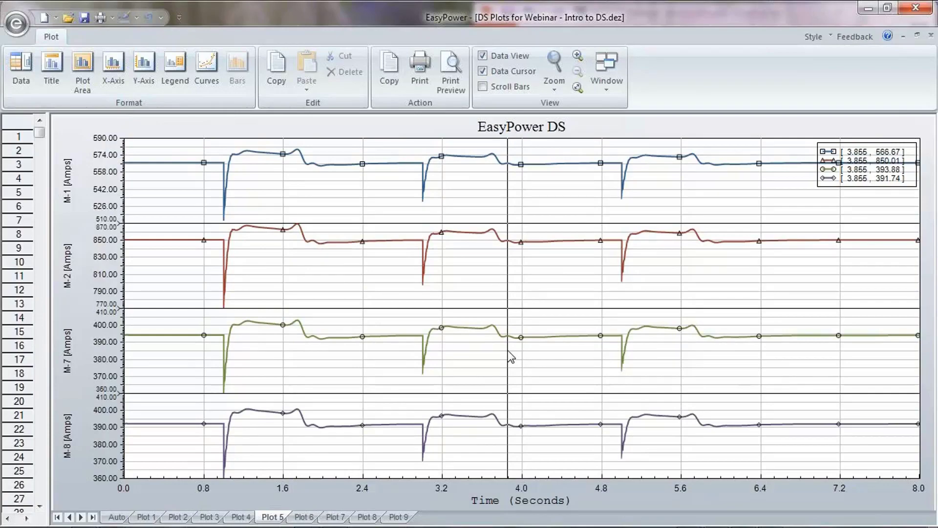
{"action": "left_click_drag", "start_coordinate": [510, 356], "coordinate": [535, 342]}
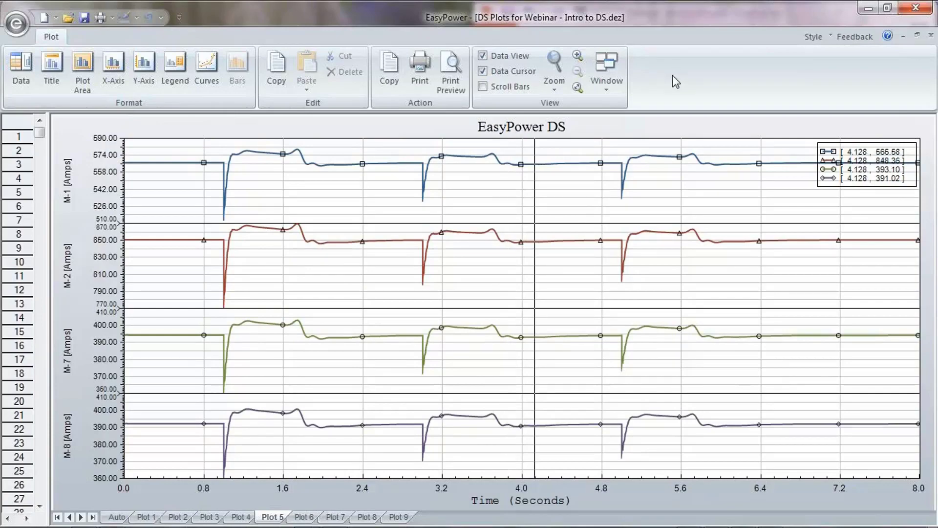
Restore the plot window beside the oneline and reset the simulation
{"action": "left_click", "coordinate": [917, 35]}
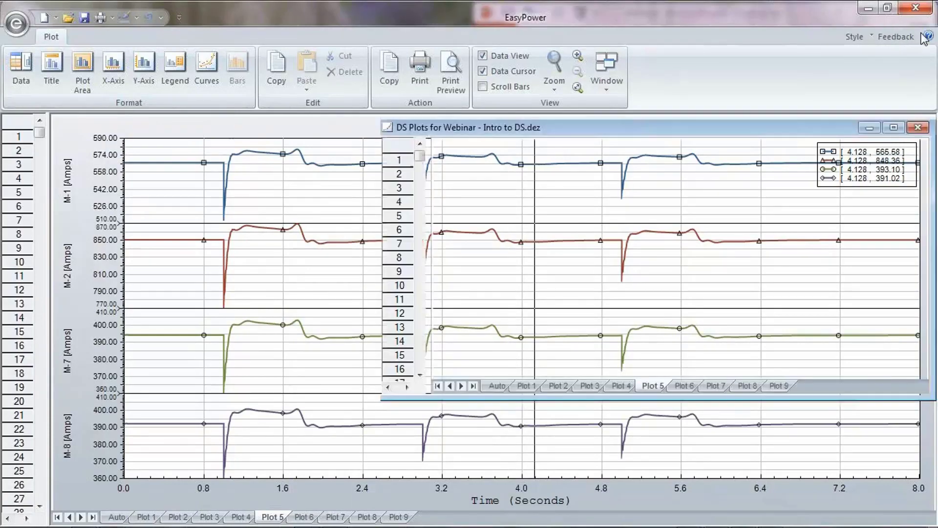
{"action": "left_click", "coordinate": [237, 131]}
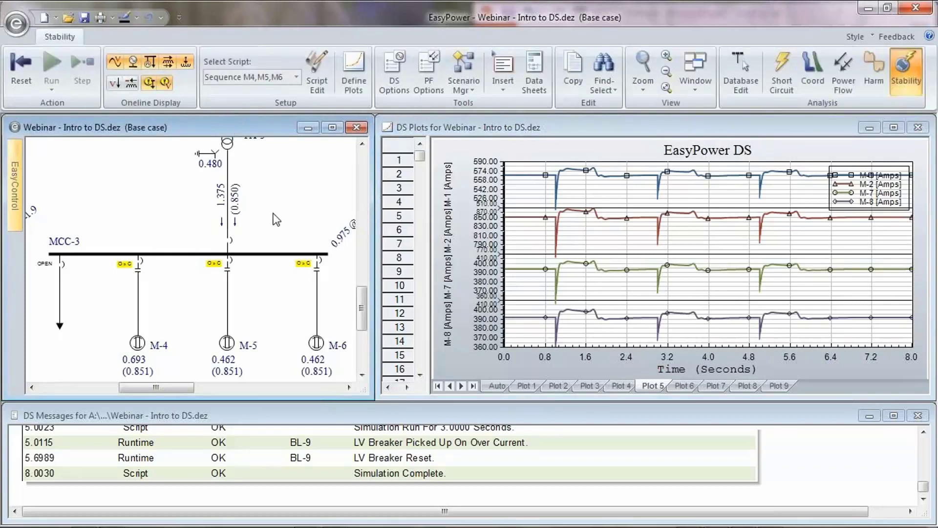
{"action": "left_click", "coordinate": [14, 72]}
Inspect the oneline around transformer TX-1, bus SWGR-13.8 and the COGEN feeder, including their power flows
{"action": "left_click_drag", "start_coordinate": [275, 176], "coordinate": [250, 334]}
{"action": "left_click_drag", "start_coordinate": [302, 208], "coordinate": [250, 311]}
{"action": "left_click_drag", "start_coordinate": [227, 200], "coordinate": [266, 308]}
{"action": "left_click_drag", "start_coordinate": [100, 195], "coordinate": [194, 254]}
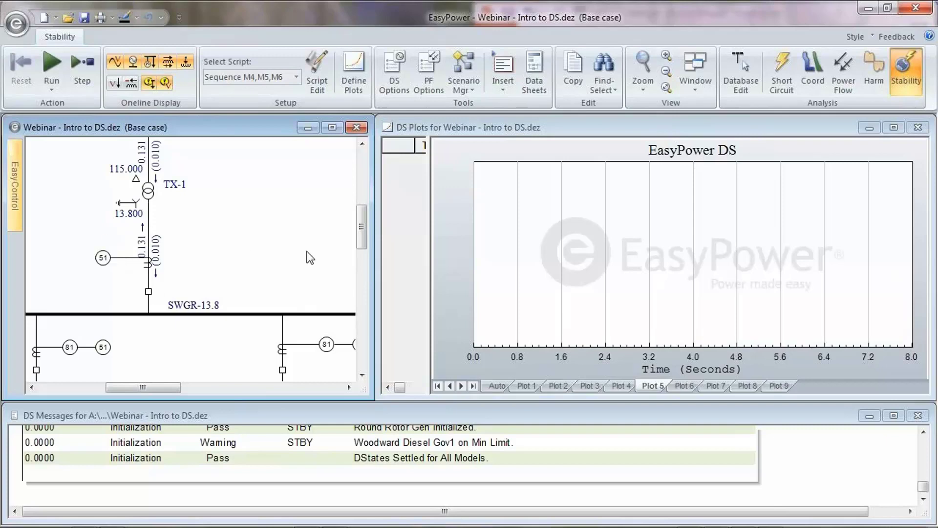
{"action": "left_click_drag", "start_coordinate": [310, 257], "coordinate": [162, 256]}
{"action": "left_click_drag", "start_coordinate": [168, 195], "coordinate": [174, 263]}
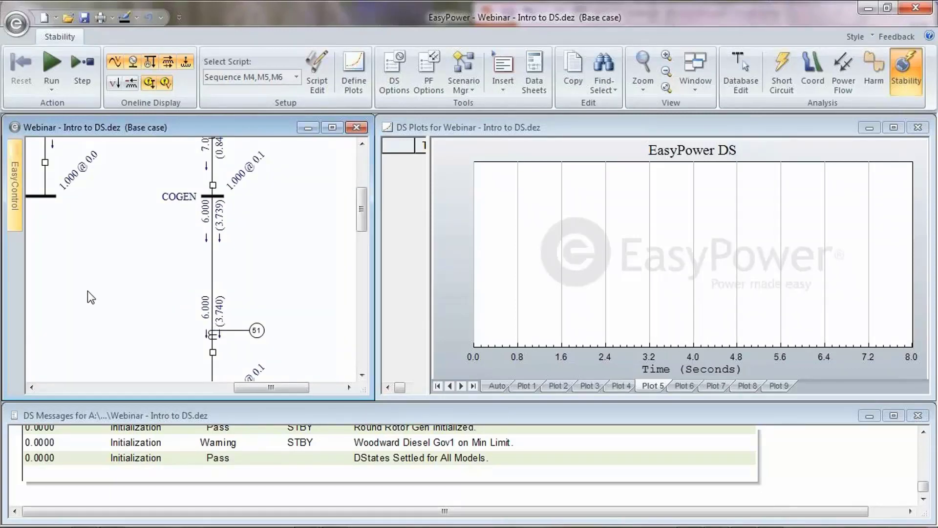
{"action": "left_click_drag", "start_coordinate": [89, 295], "coordinate": [232, 256]}
{"action": "left_click_drag", "start_coordinate": [78, 274], "coordinate": [236, 273]}
{"action": "left_click_drag", "start_coordinate": [39, 272], "coordinate": [141, 279]}
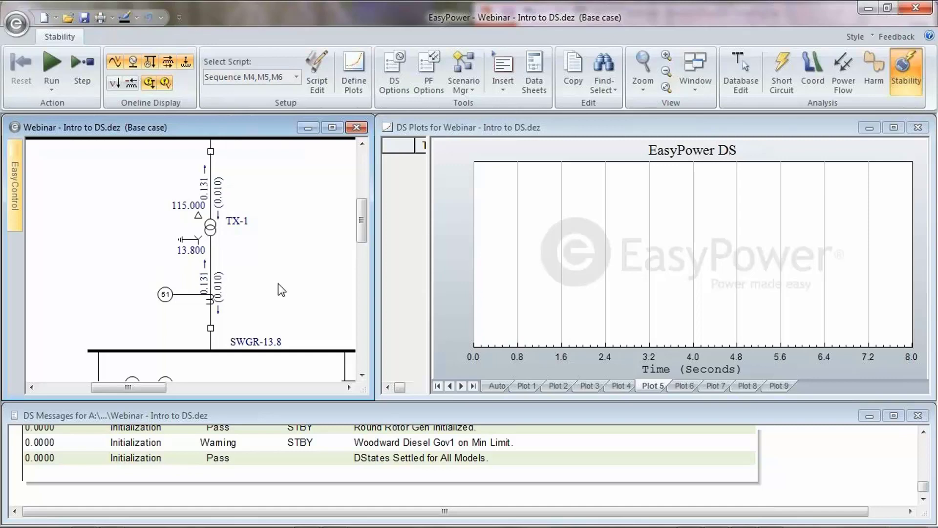
{"action": "left_click_drag", "start_coordinate": [283, 285], "coordinate": [204, 230]}
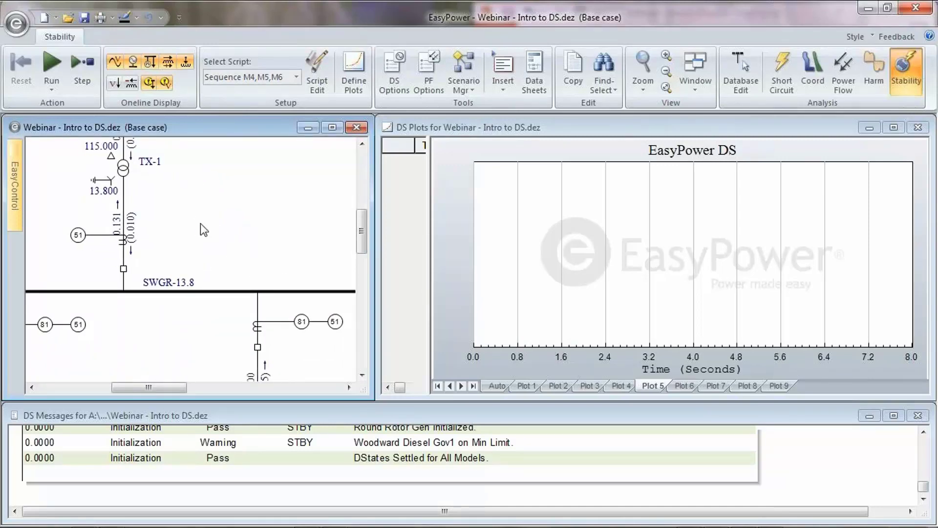
Run the simulation with the "Drop Util - Seq M4,M5,M6" script
{"action": "left_click", "coordinate": [296, 77]}
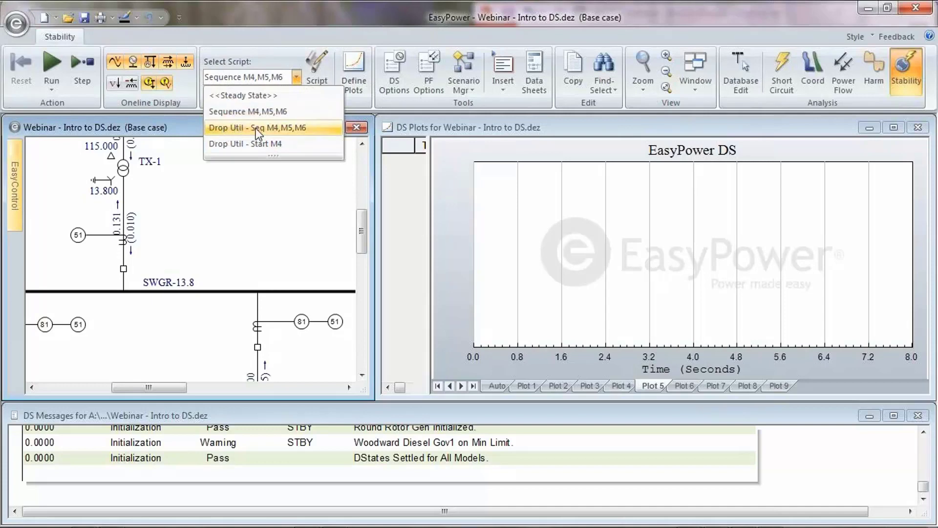
{"action": "left_click", "coordinate": [293, 128]}
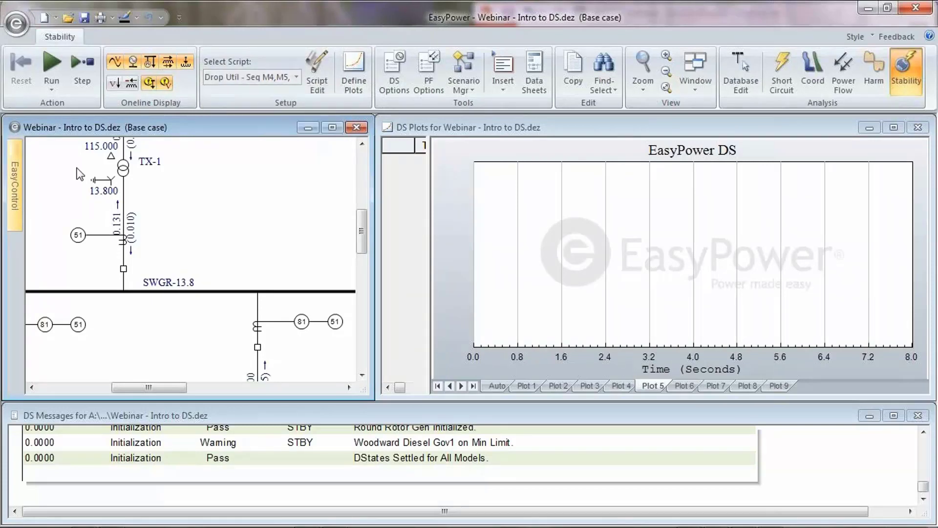
{"action": "left_click", "coordinate": [54, 73]}
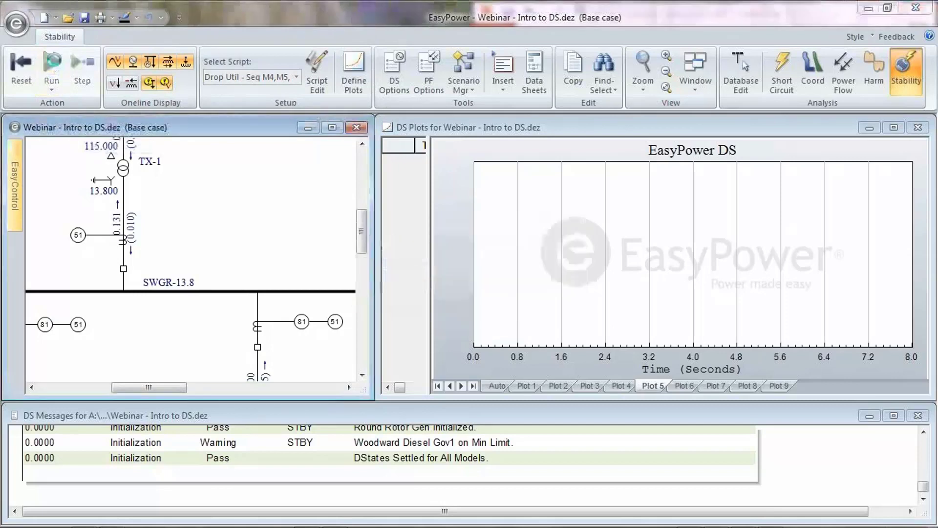
Show the COGEN curves of Plot 3 enlarged and move the legend off the voltage curve to the area before the first motor start
{"action": "left_click", "coordinate": [590, 385]}
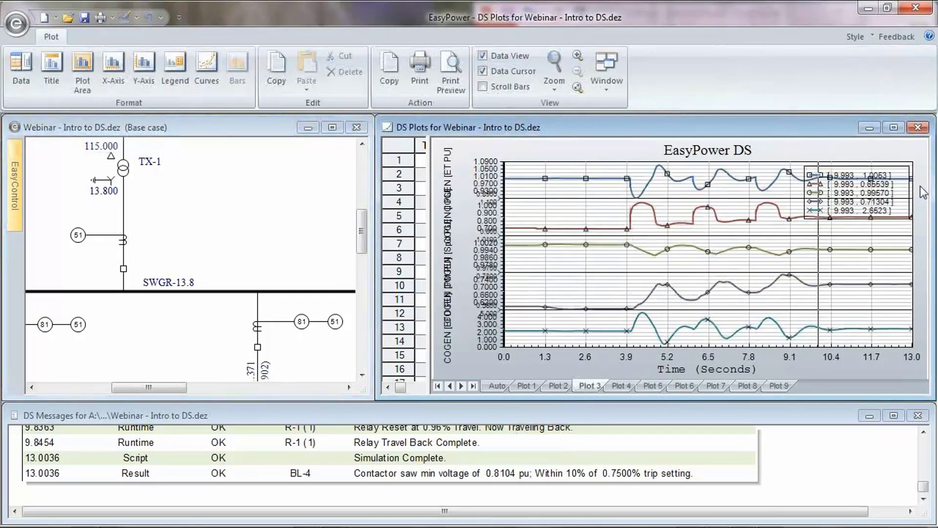
{"action": "left_click", "coordinate": [893, 128]}
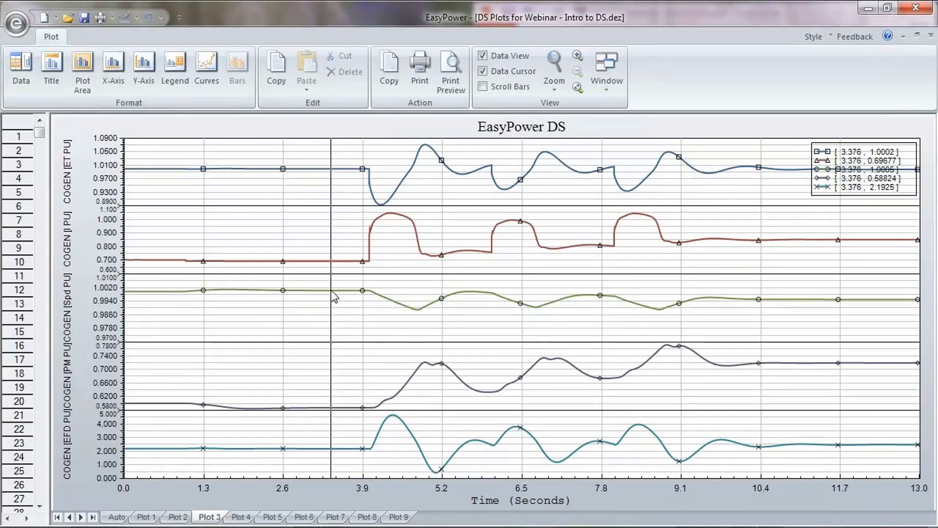
{"action": "left_click_drag", "start_coordinate": [331, 289], "coordinate": [426, 159]}
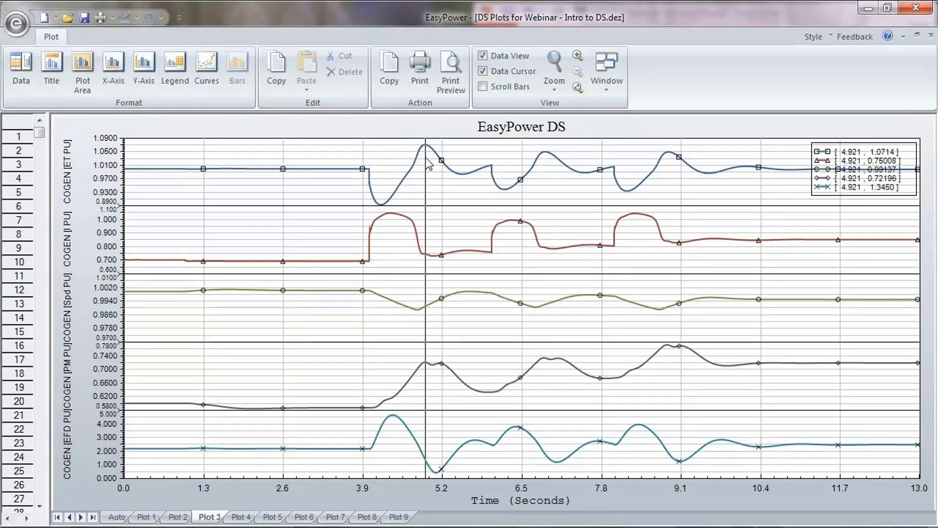
{"action": "left_click_drag", "start_coordinate": [844, 167], "coordinate": [380, 208]}
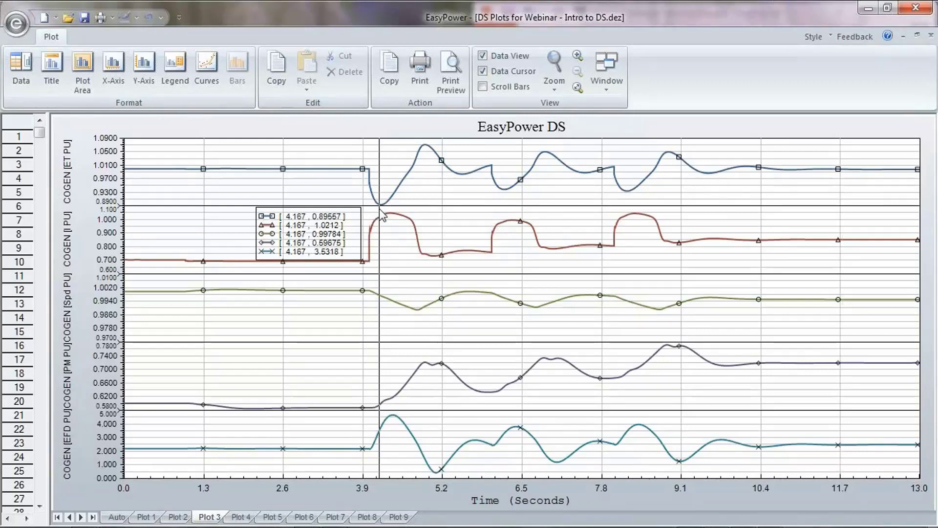
Trace COGEN's voltage, current, speed, mechanical power and field voltage in Plot 3 through the motor starts and the final settled period
{"action": "left_click_drag", "start_coordinate": [382, 213], "coordinate": [431, 217]}
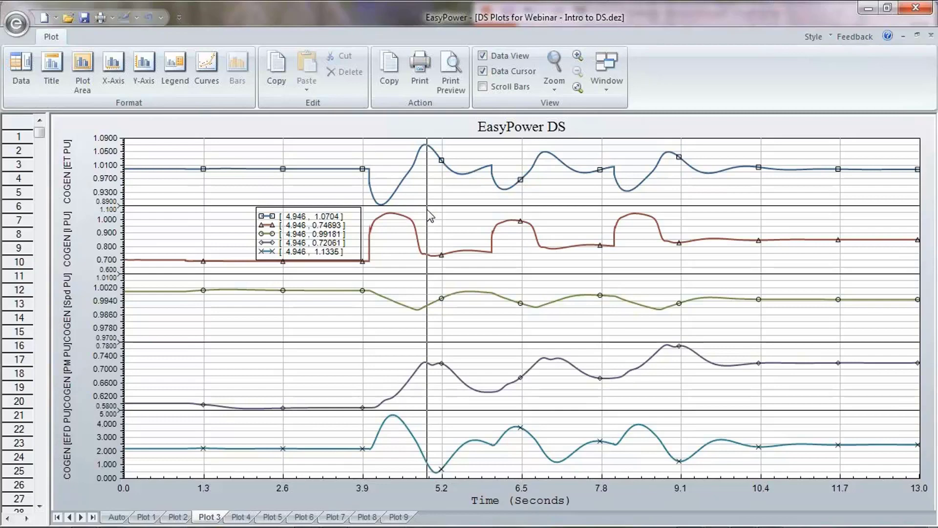
{"action": "left_click_drag", "start_coordinate": [428, 211], "coordinate": [415, 177]}
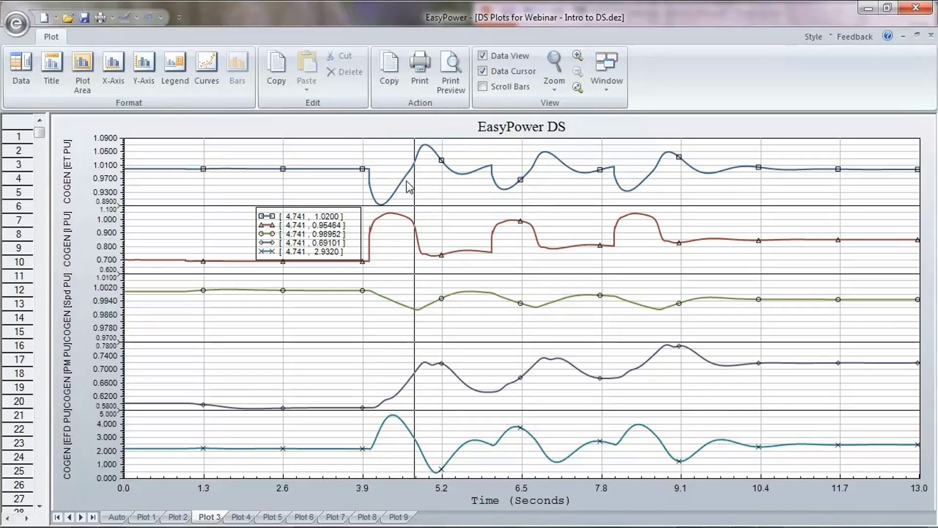
{"action": "left_click_drag", "start_coordinate": [415, 181], "coordinate": [448, 174]}
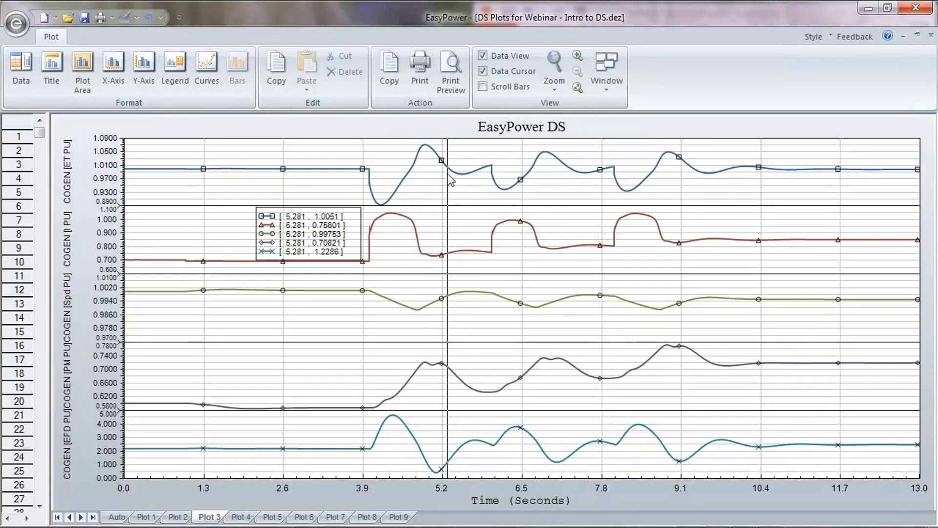
{"action": "left_click_drag", "start_coordinate": [449, 178], "coordinate": [818, 372]}
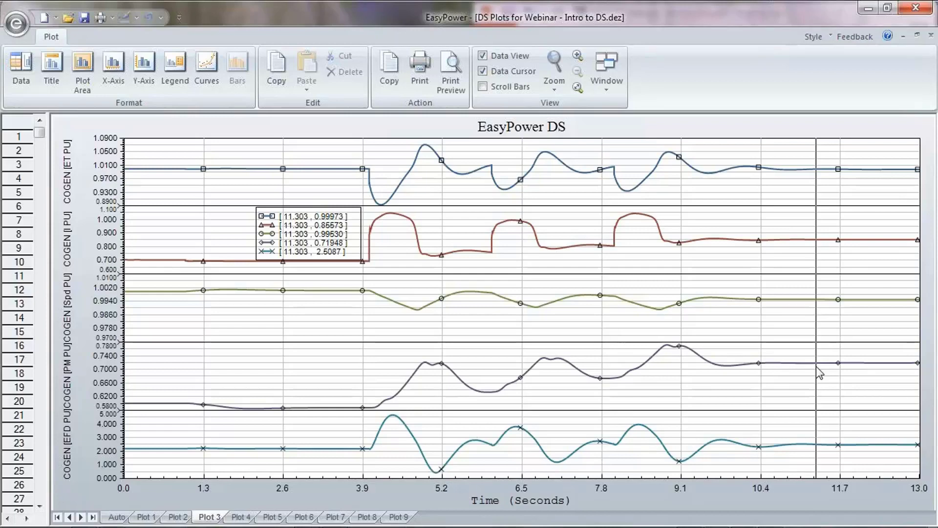
{"action": "left_click_drag", "start_coordinate": [816, 365], "coordinate": [359, 156]}
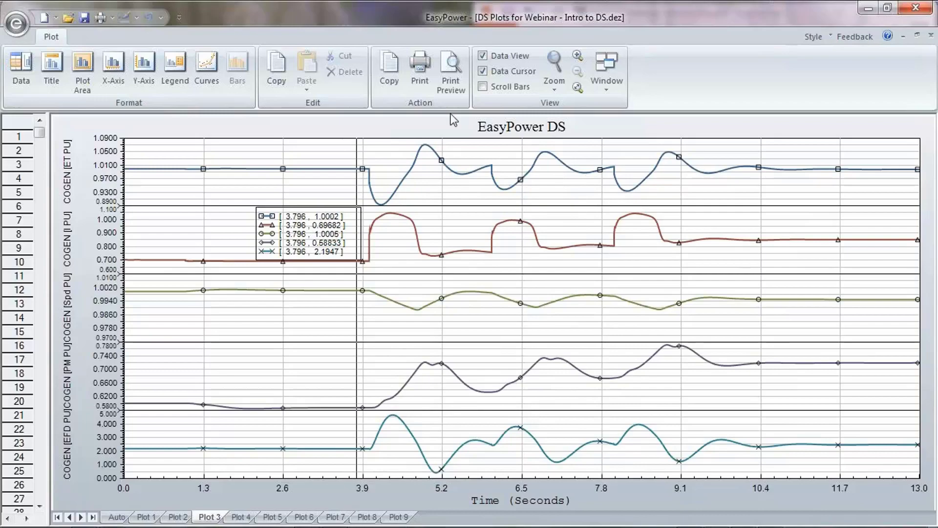
Return to the tiled oneline, plot and message windows and run the simulation with the "Drop Util - Start M4" script
{"action": "left_click", "coordinate": [917, 35]}
{"action": "left_click", "coordinate": [285, 138]}
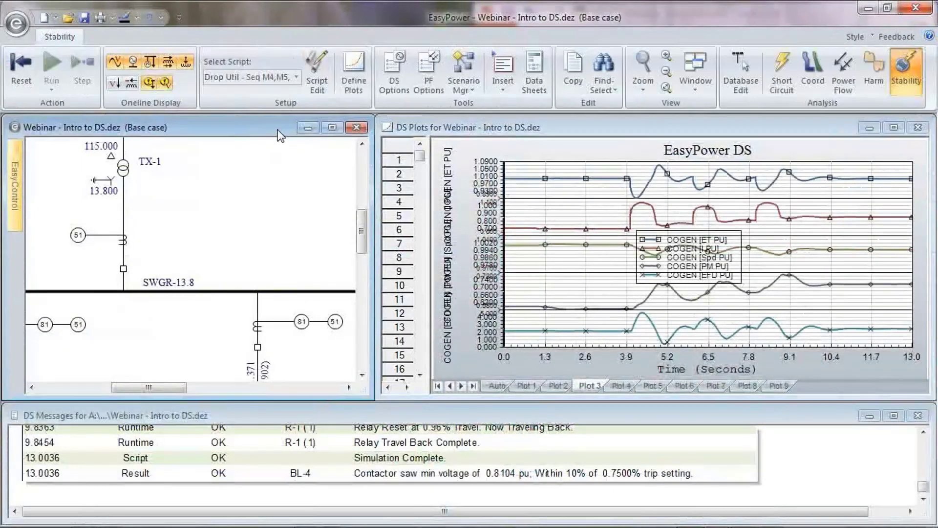
{"action": "left_click", "coordinate": [296, 77]}
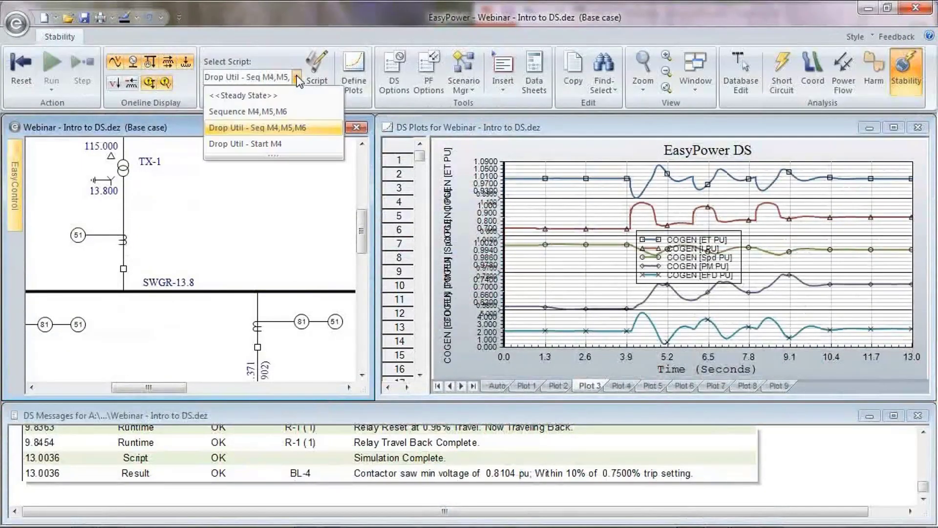
{"action": "left_click", "coordinate": [244, 144]}
{"action": "left_click", "coordinate": [53, 72]}
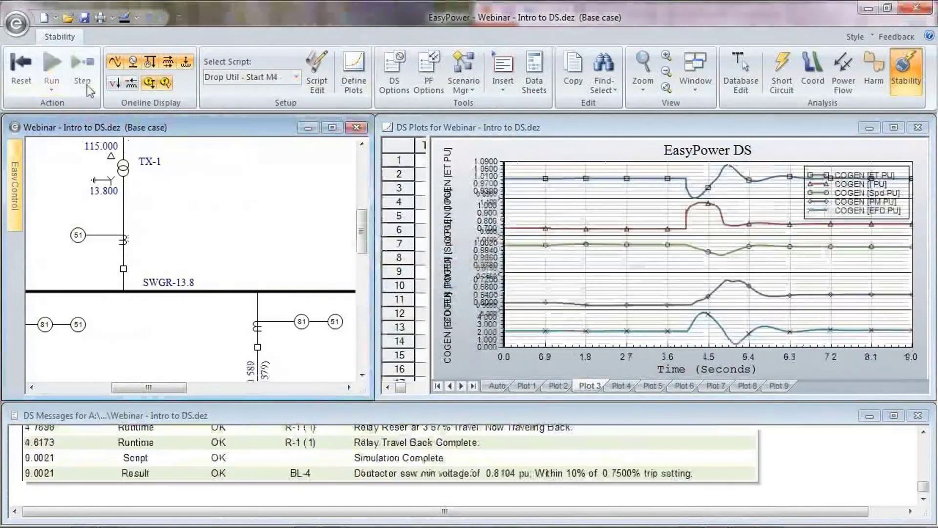
Examine the enlarged COGEN curves of Plot 3, including a close-up of the voltage dip at about 4.0 seconds
{"action": "left_click", "coordinate": [893, 127]}
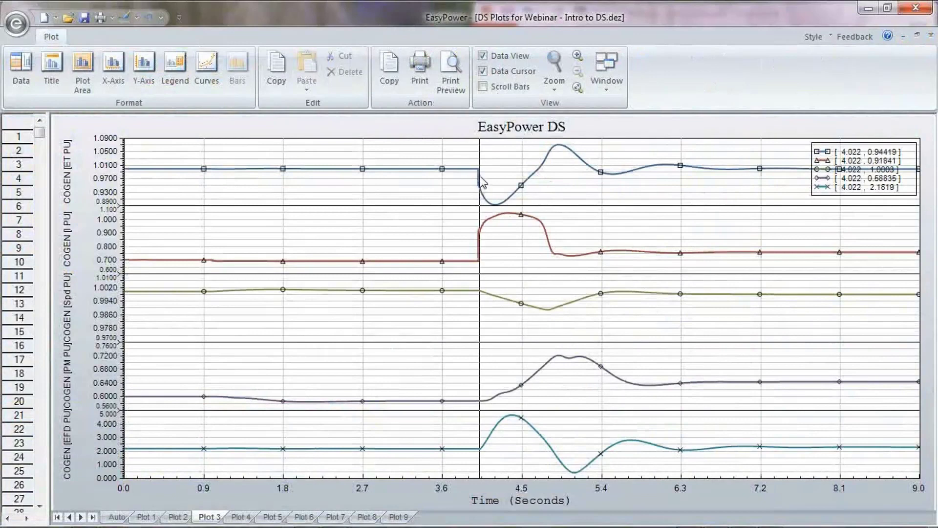
{"action": "left_click_drag", "start_coordinate": [479, 175], "coordinate": [482, 184]}
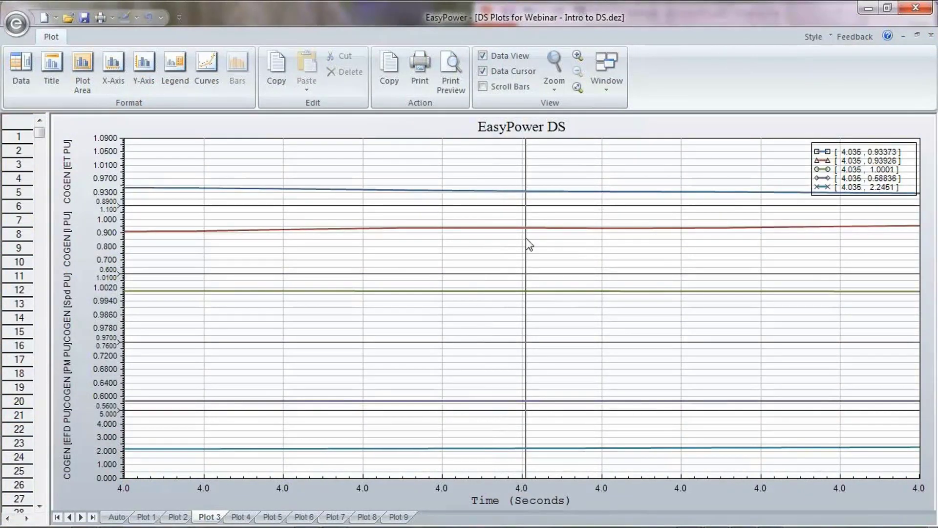
{"action": "key", "text": "z"}
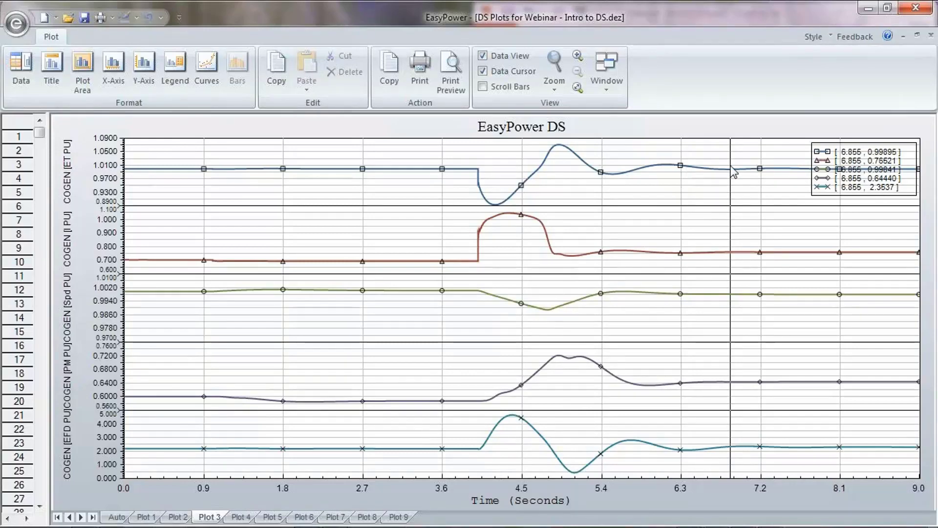
Bring back the tiled windows, activate the oneline and reset the simulation to its initial state
{"action": "left_click", "coordinate": [917, 35]}
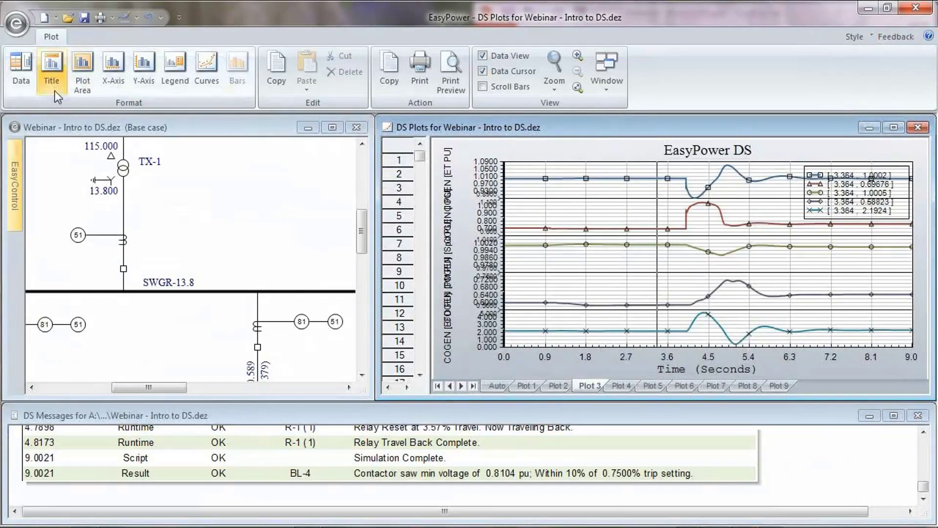
{"action": "left_click", "coordinate": [141, 128]}
{"action": "left_click", "coordinate": [21, 69]}
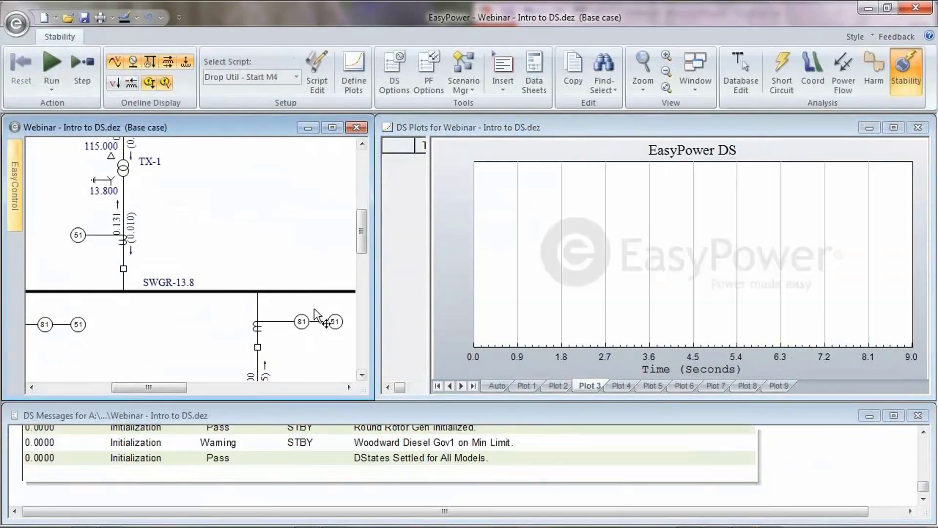
Simulate a bus fault at TX-5-PRI, below fuse FS-2 on the oneline
{"action": "left_click_drag", "start_coordinate": [304, 308], "coordinate": [118, 180]}
{"action": "scroll", "coordinate": [283, 307], "scroll_direction": "down", "scroll_amount": 3}
{"action": "left_click_drag", "start_coordinate": [309, 311], "coordinate": [210, 347]}
{"action": "scroll", "coordinate": [337, 318], "scroll_direction": "up", "scroll_amount": 1}
{"action": "left_click_drag", "start_coordinate": [259, 249], "coordinate": [252, 309]}
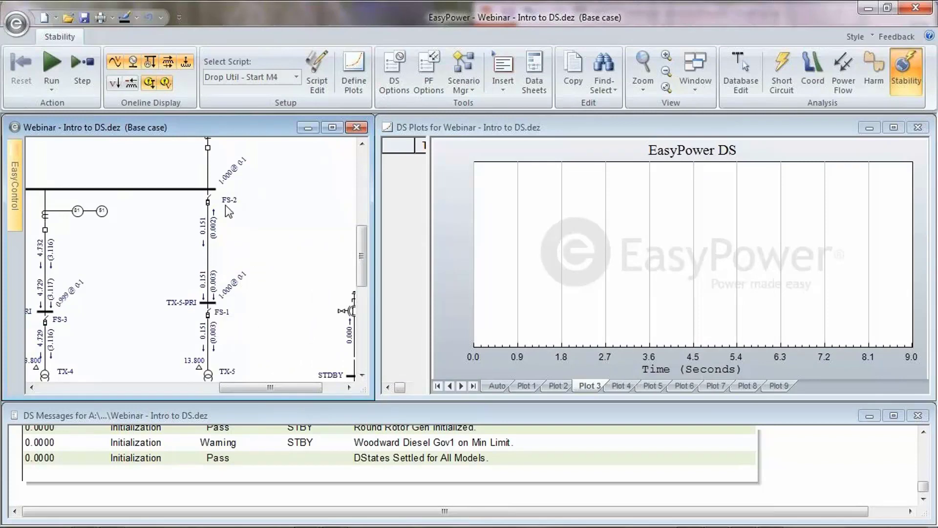
{"action": "mouse_move", "coordinate": [209, 199]}
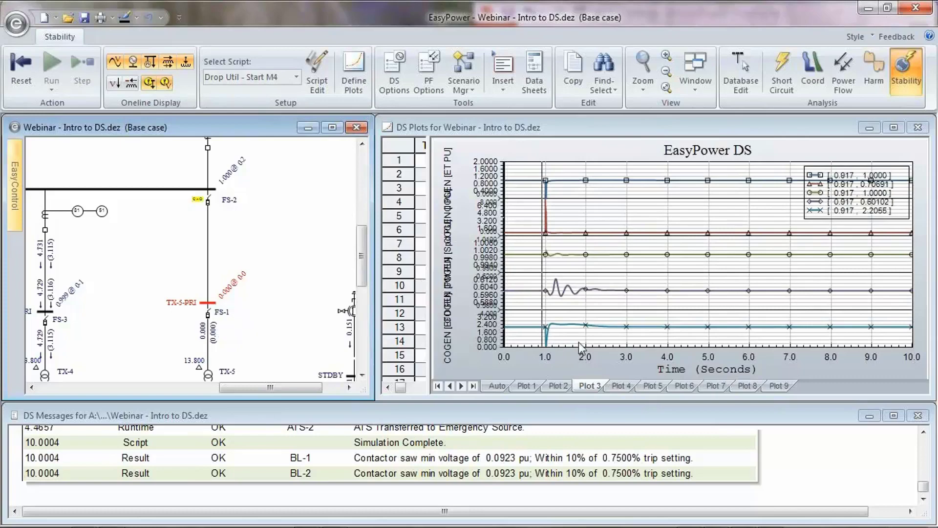
Examine COGEN's fault response in Plot 3 between about 0.8 and 2.6 seconds, and the STBY generator curves in Plot 4
{"action": "left_click", "coordinate": [892, 129]}
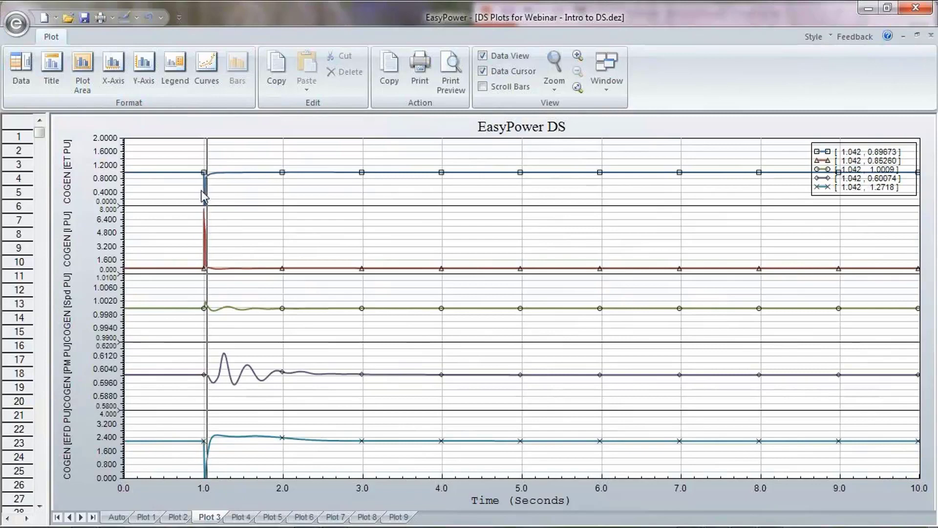
{"action": "left_click_drag", "start_coordinate": [188, 201], "coordinate": [330, 201]}
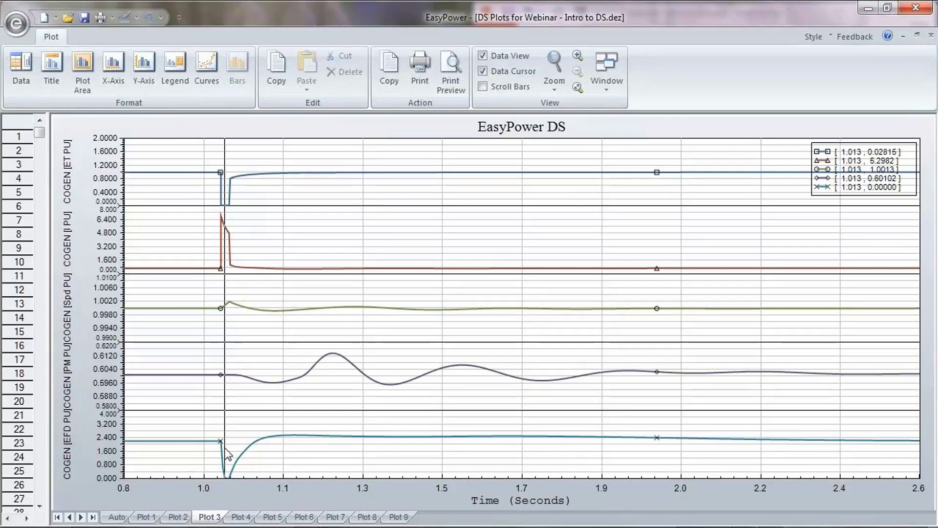
{"action": "left_click_drag", "start_coordinate": [226, 453], "coordinate": [252, 464]}
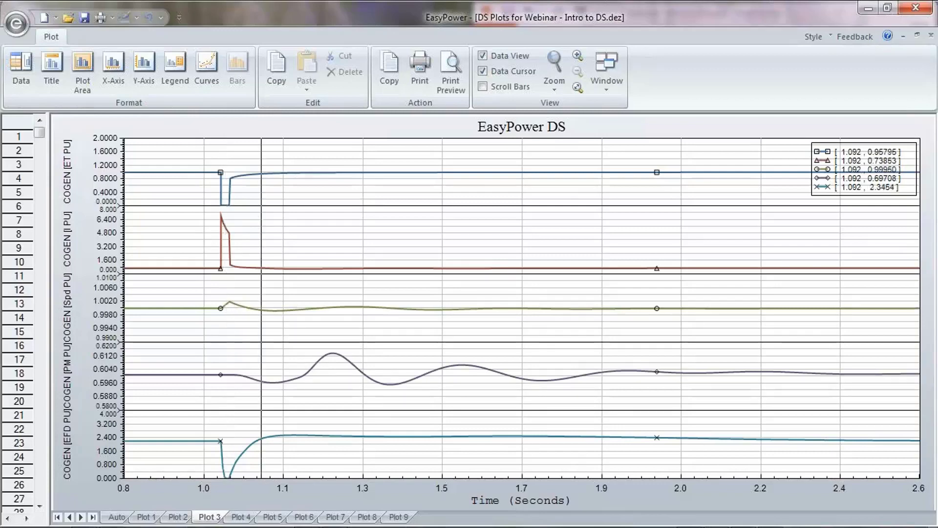
{"action": "left_click", "coordinate": [241, 517]}
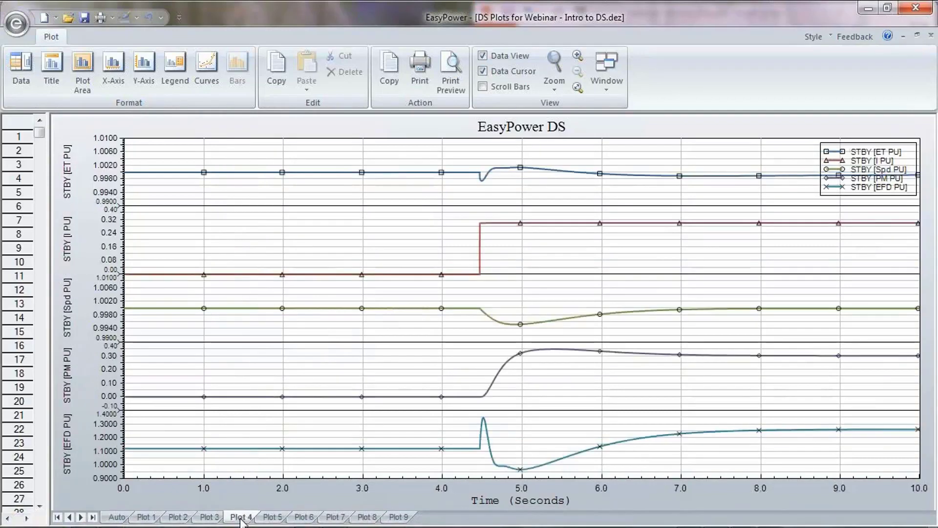
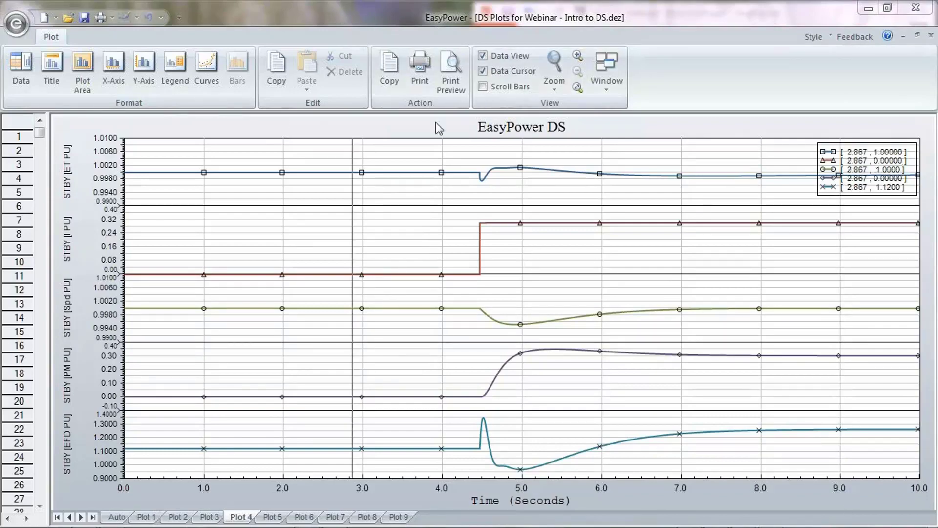
Restore the tiled windows, enlarge the DS Messages area and show the TX-5-PRI bus fault command entries
{"action": "left_click", "coordinate": [918, 35]}
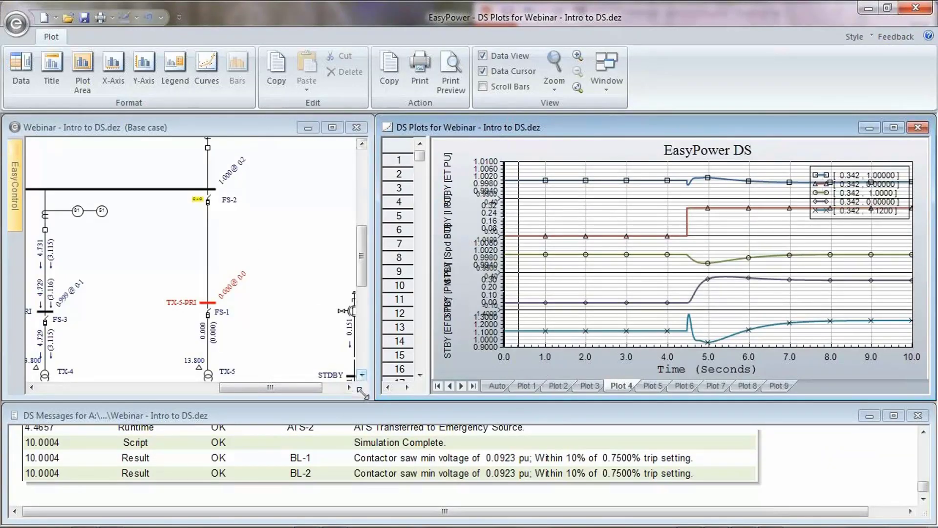
{"action": "left_click_drag", "start_coordinate": [368, 393], "coordinate": [330, 276]}
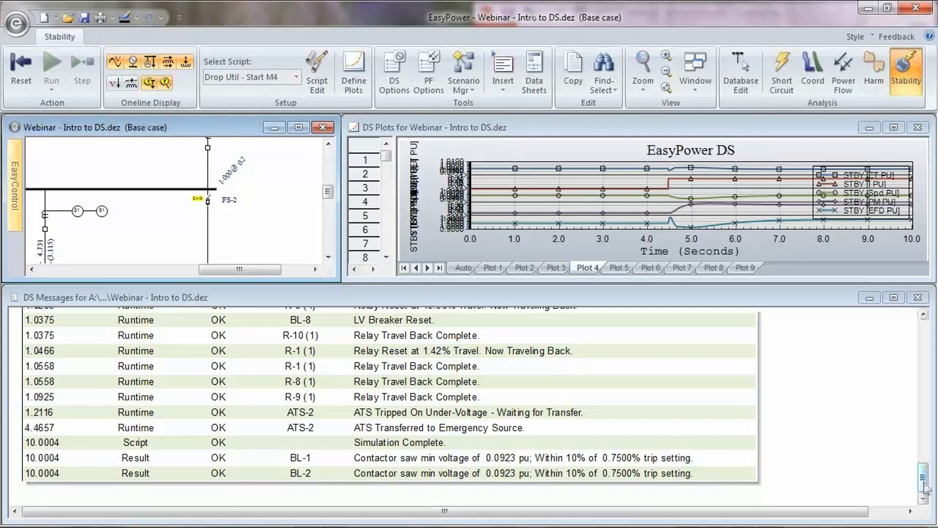
{"action": "left_click_drag", "start_coordinate": [924, 487], "coordinate": [923, 390]}
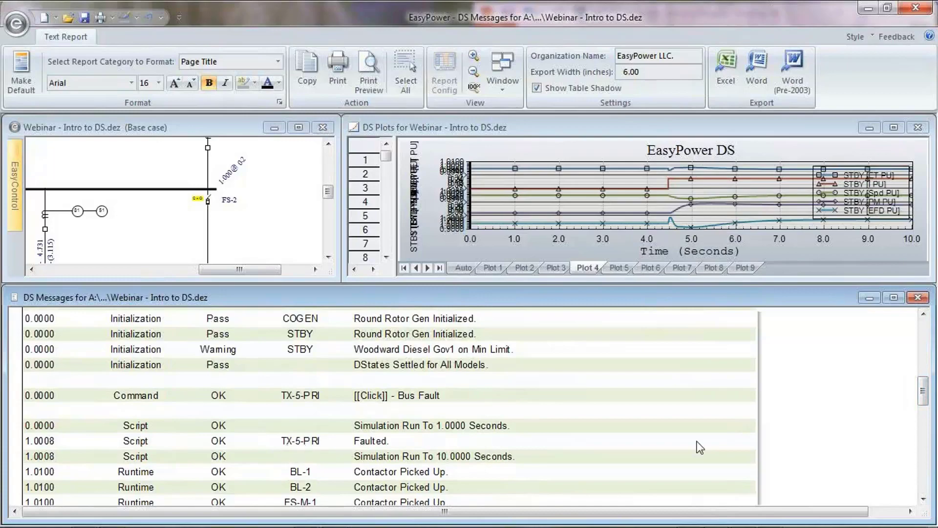
Read the DS Messages from the device pick-ups through the FS-2, relay and contactor events to the ATS-2 and result entries
{"action": "left_click_drag", "start_coordinate": [924, 393], "coordinate": [926, 420]}
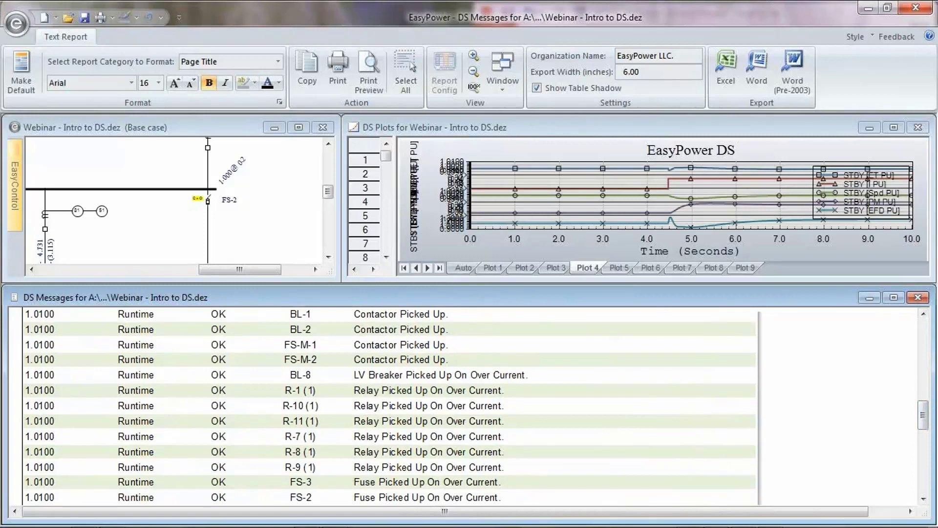
{"action": "left_click_drag", "start_coordinate": [924, 419], "coordinate": [924, 419]}
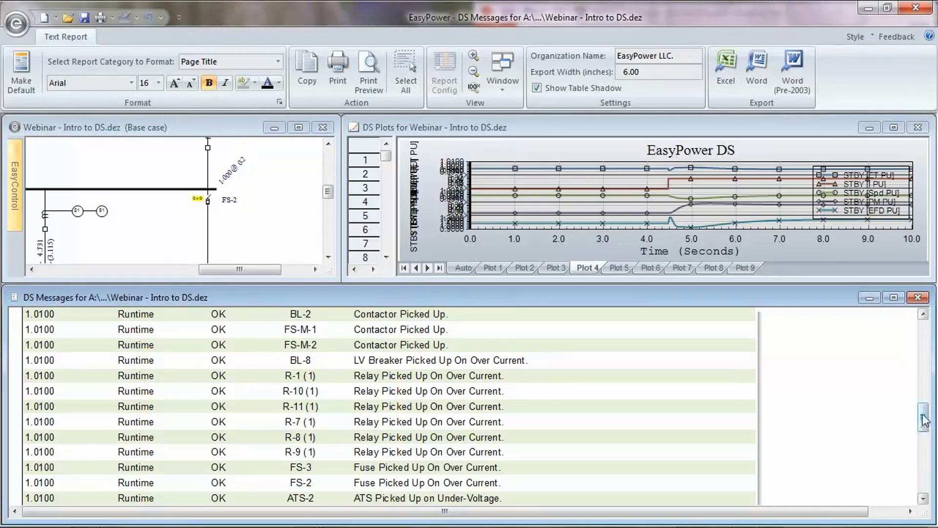
{"action": "left_click_drag", "start_coordinate": [922, 415], "coordinate": [919, 442]}
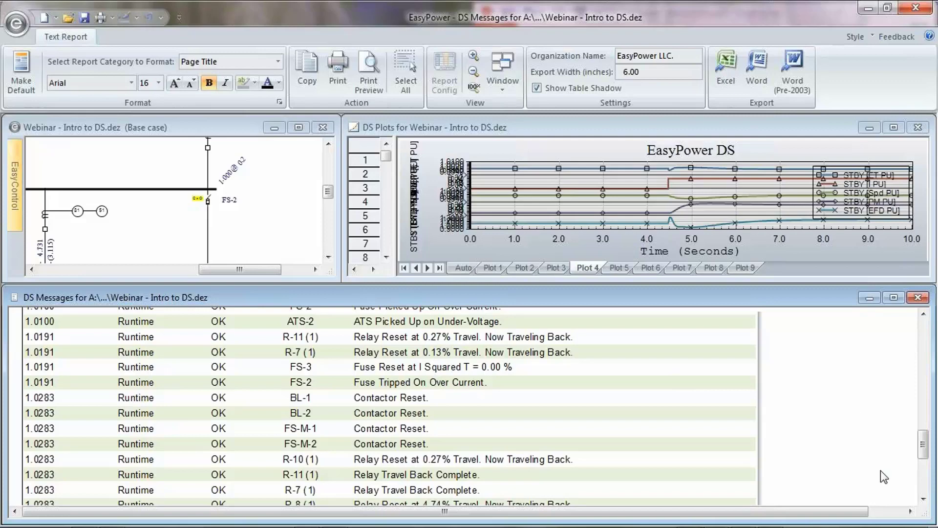
{"action": "left_click_drag", "start_coordinate": [924, 447], "coordinate": [924, 455]}
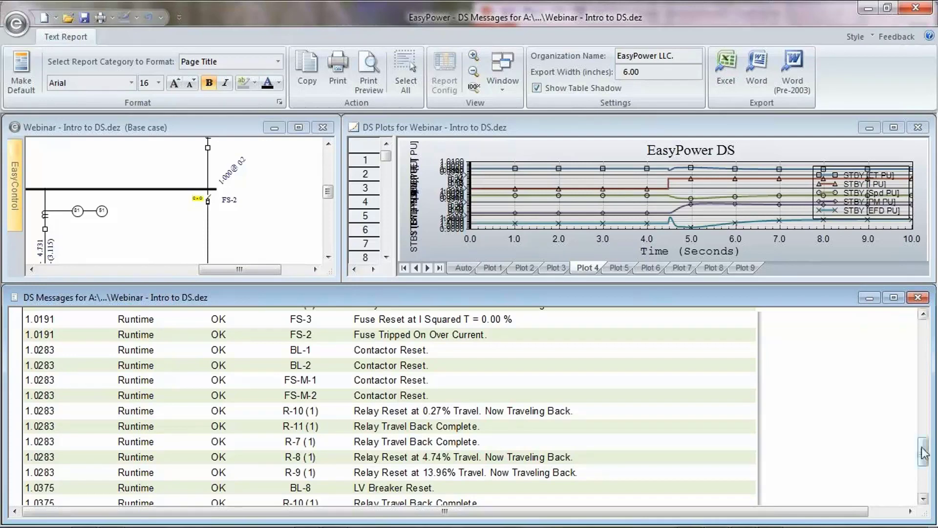
{"action": "left_click_drag", "start_coordinate": [923, 452], "coordinate": [923, 465]}
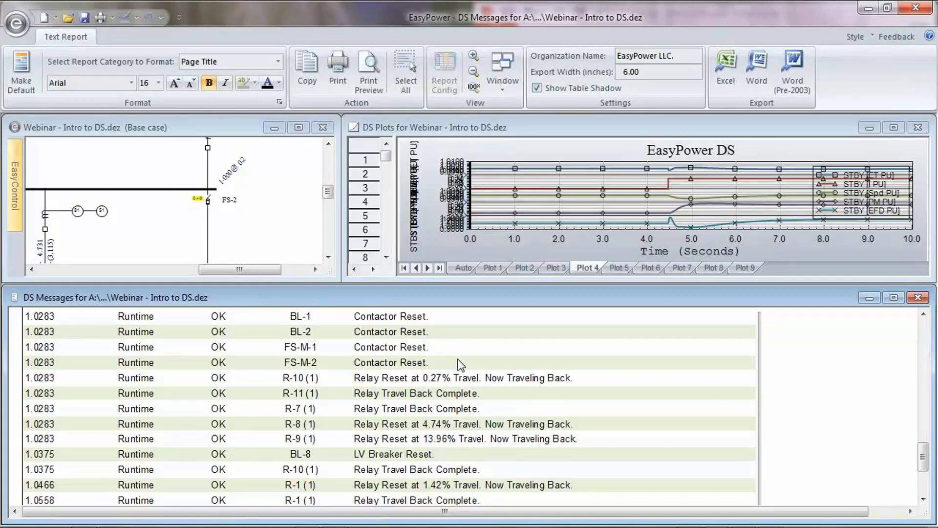
{"action": "scroll", "coordinate": [542, 424], "scroll_direction": "down", "scroll_amount": 1}
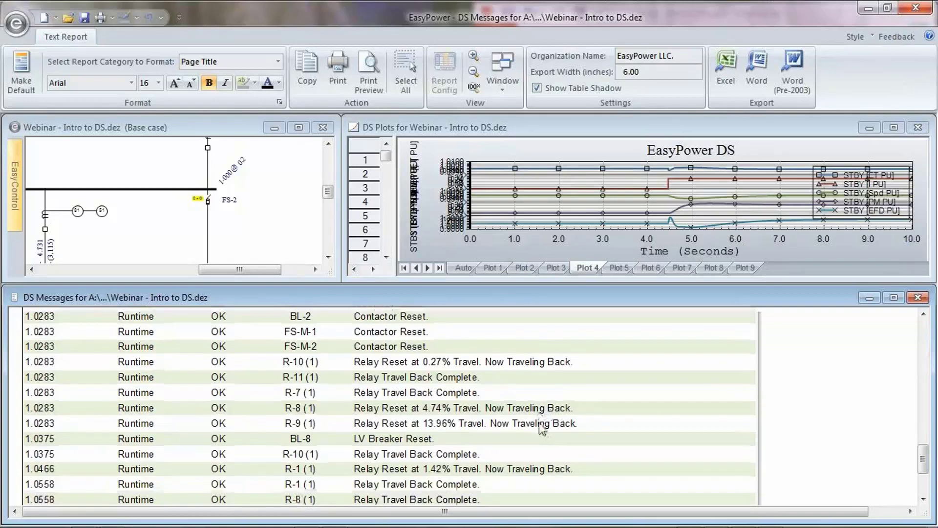
{"action": "scroll", "coordinate": [541, 424], "scroll_direction": "down", "scroll_amount": 6}
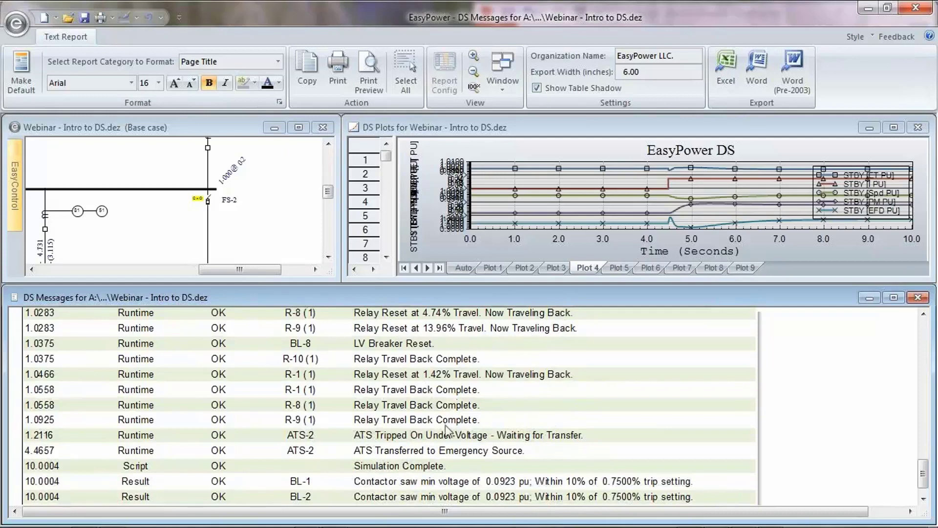
{"action": "scroll", "coordinate": [446, 430], "scroll_direction": "down", "scroll_amount": 1}
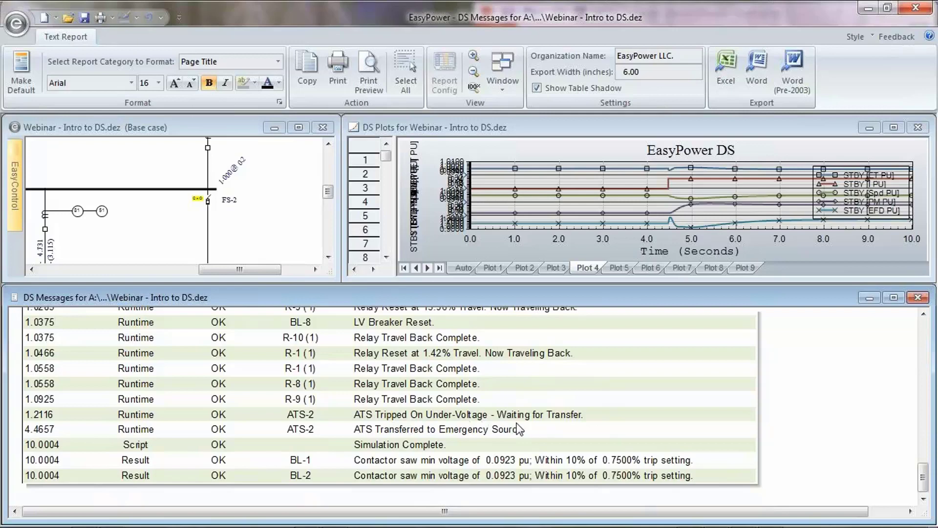
{"action": "scroll", "coordinate": [561, 423], "scroll_direction": "down", "scroll_amount": 1}
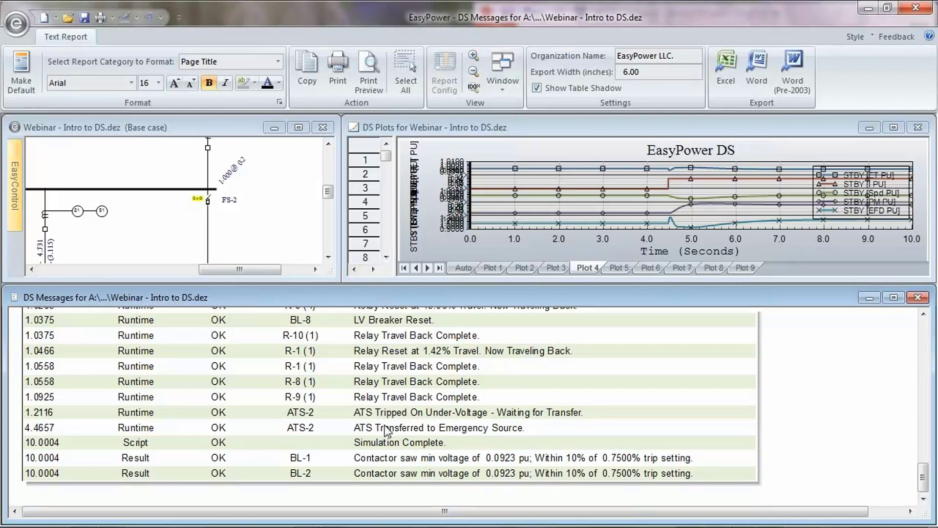
Enlarge the oneline and plot windows again and simulate a bus fault at TX-4-PRI, above transformer TX-4
{"action": "left_click", "coordinate": [327, 277]}
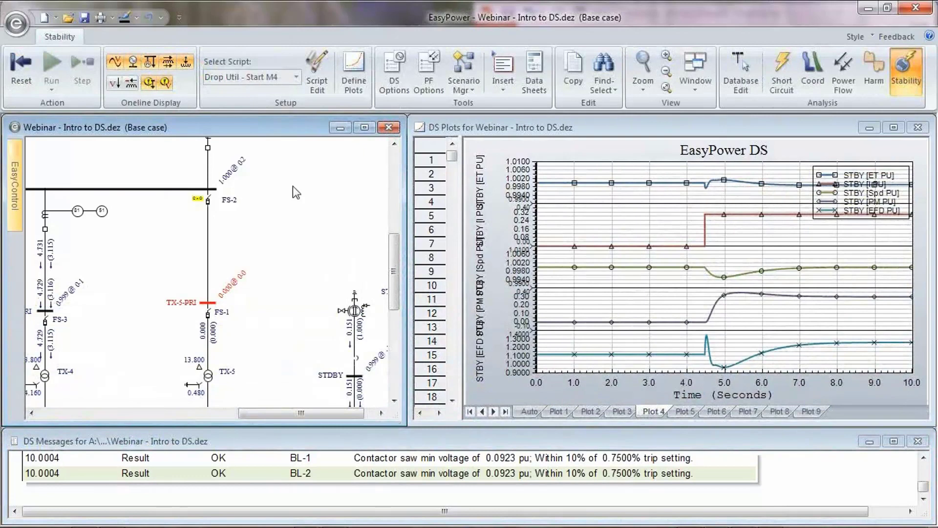
{"action": "left_click_drag", "start_coordinate": [295, 192], "coordinate": [318, 205]}
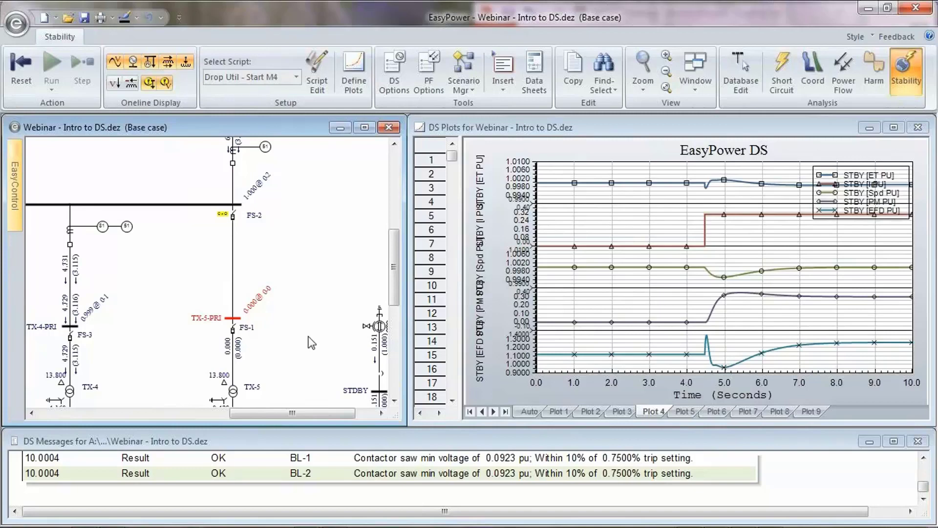
{"action": "left_click_drag", "start_coordinate": [306, 336], "coordinate": [342, 317]}
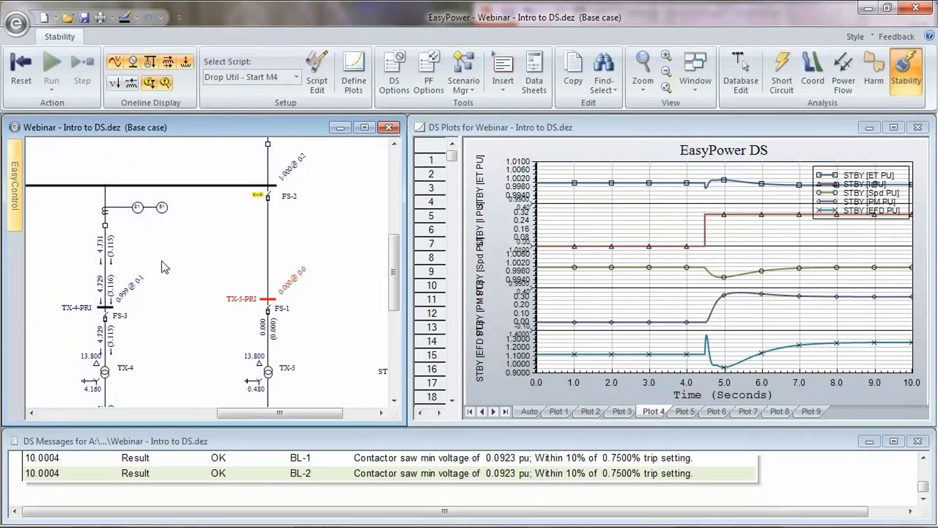
{"action": "left_click_drag", "start_coordinate": [161, 261], "coordinate": [277, 266]}
{"action": "left_click_drag", "start_coordinate": [283, 305], "coordinate": [287, 258]}
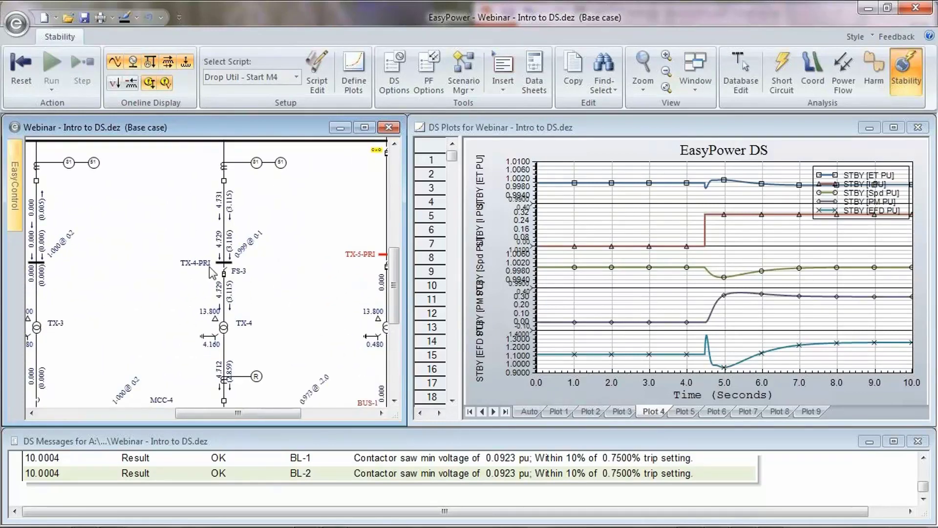
{"action": "left_click", "coordinate": [232, 264]}
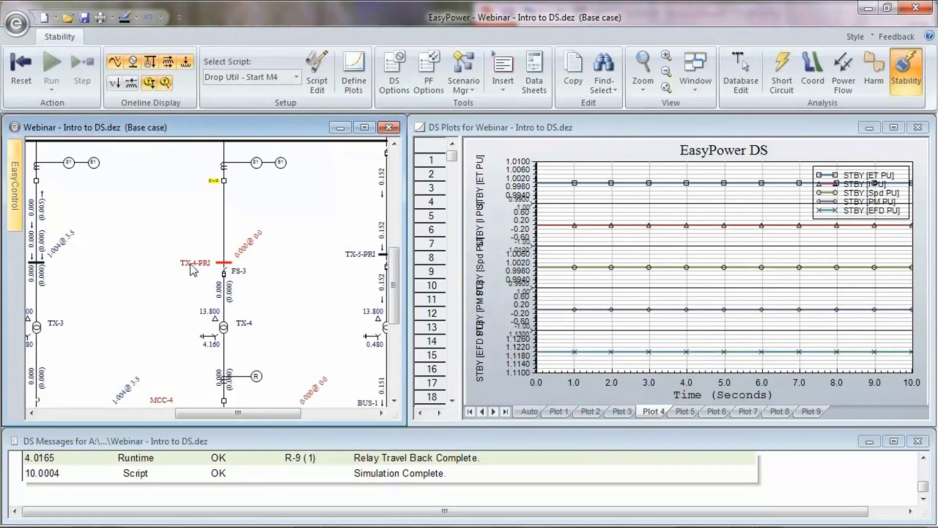
Reset the simulation and rerun the bus fault at TX-4-PRI, with the view on the feeder breaker above it
{"action": "left_click_drag", "start_coordinate": [336, 183], "coordinate": [330, 210]}
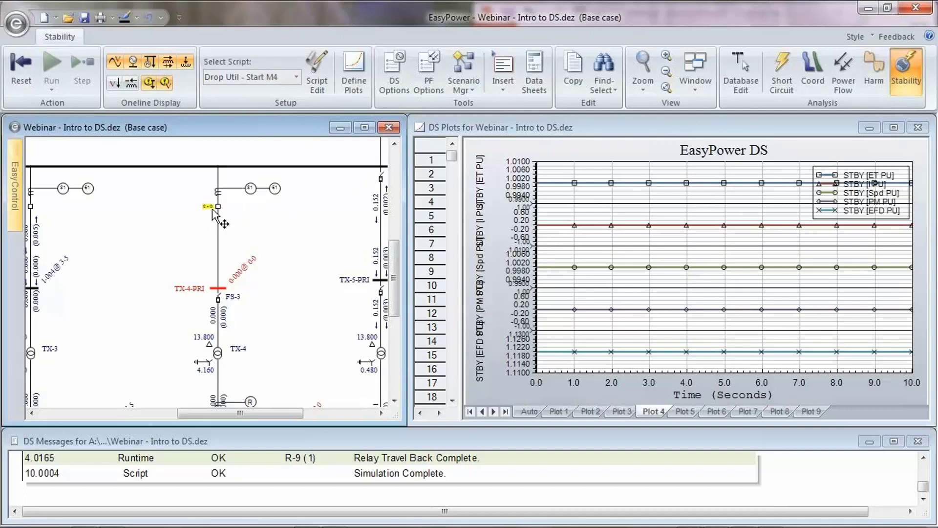
{"action": "left_click", "coordinate": [21, 83]}
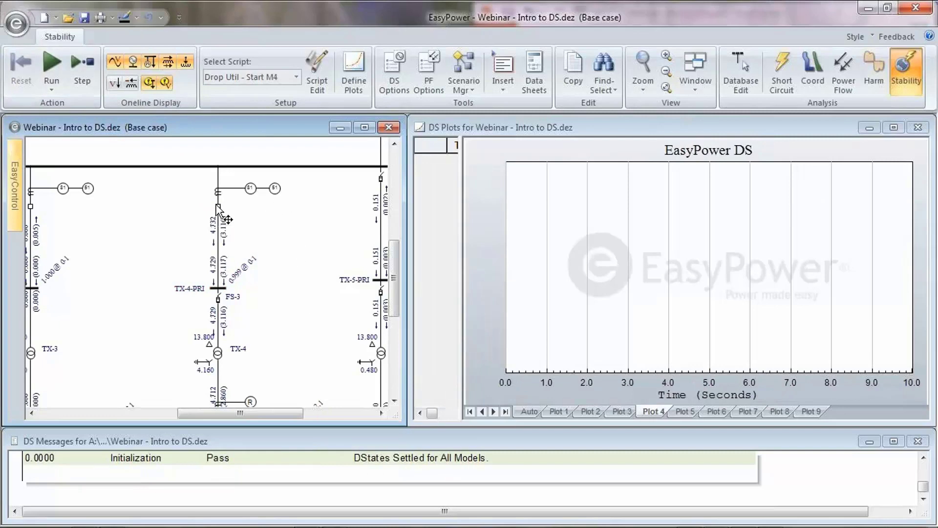
{"action": "scroll", "coordinate": [225, 221], "scroll_direction": "up", "scroll_amount": 2}
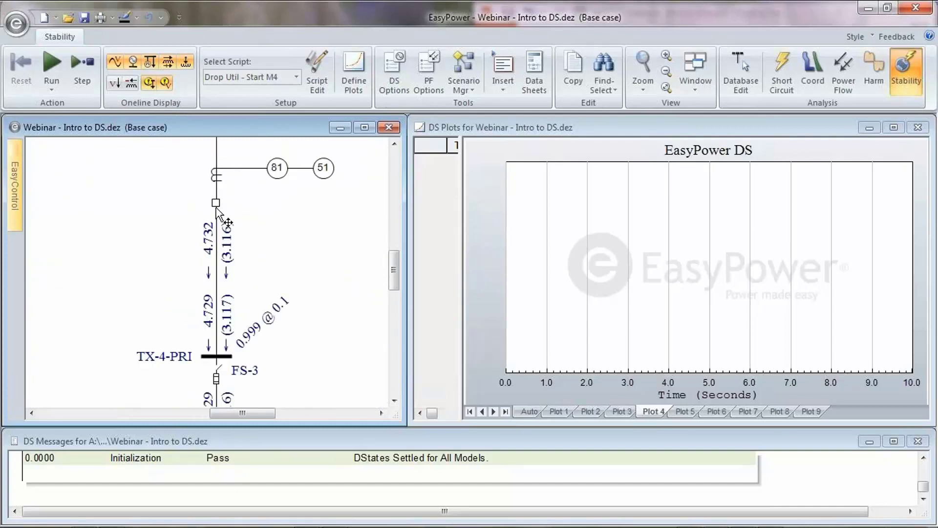
{"action": "right_click", "coordinate": [258, 227]}
{"action": "left_click", "coordinate": [288, 253]}
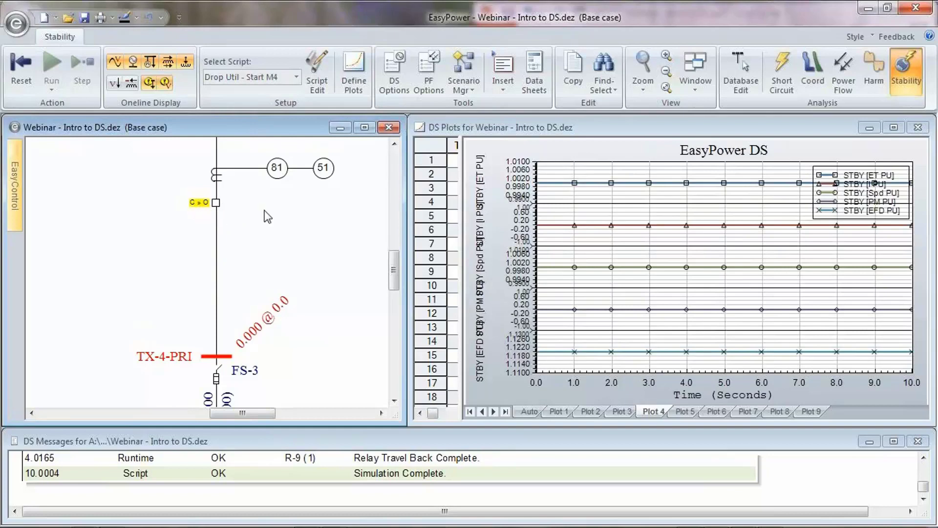
Examine the oneline response to the TX-4-PRI fault, from the feeder breaker and MCC-4 to the MCC-2 motor contactors
{"action": "left_click_drag", "start_coordinate": [337, 371], "coordinate": [297, 311]}
{"action": "scroll", "coordinate": [286, 313], "scroll_direction": "down", "scroll_amount": 2}
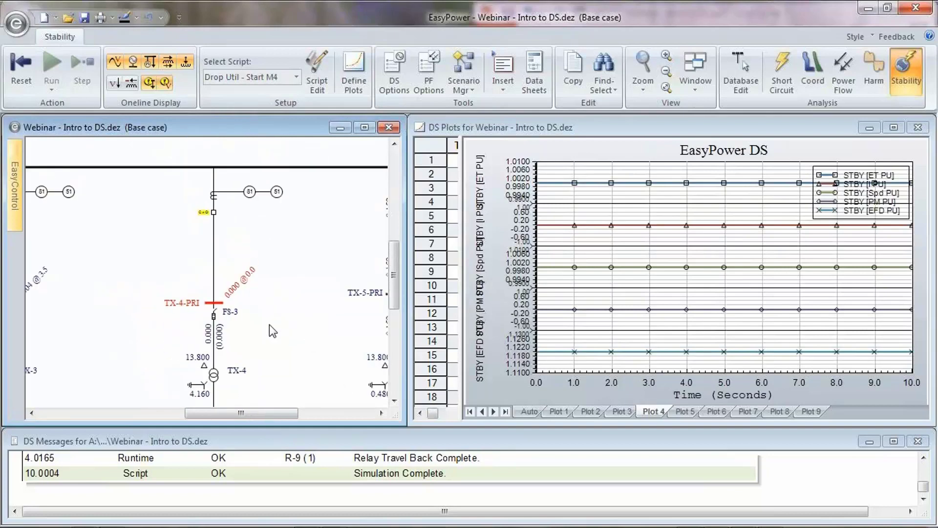
{"action": "left_click_drag", "start_coordinate": [260, 350], "coordinate": [260, 231]}
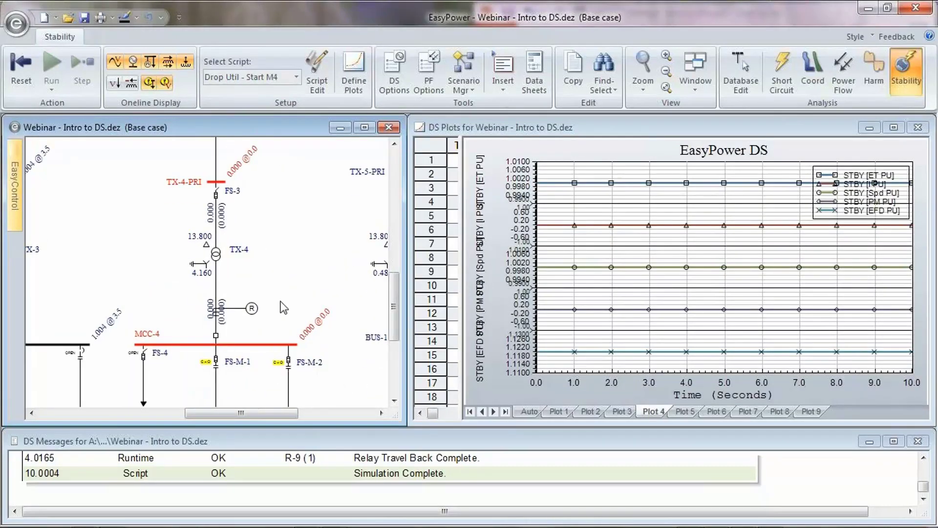
{"action": "left_click_drag", "start_coordinate": [105, 298], "coordinate": [161, 308]}
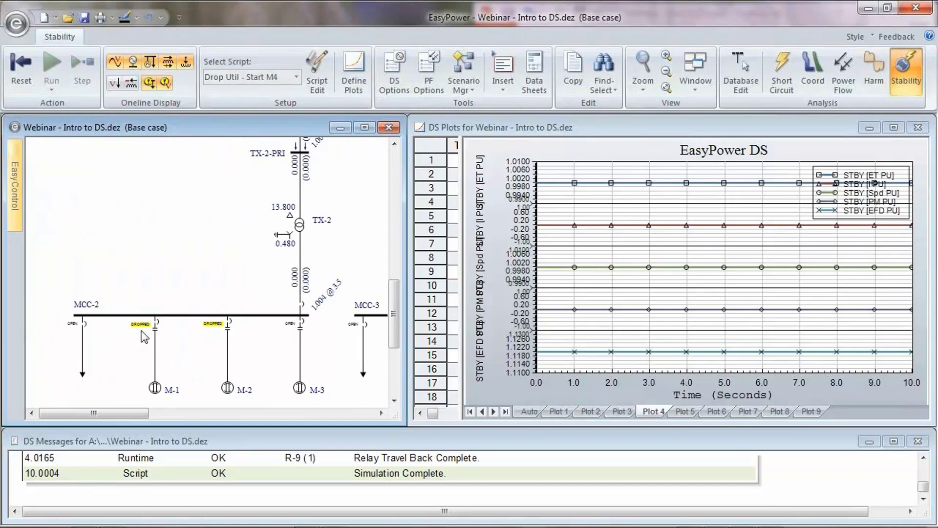
{"action": "left_click_drag", "start_coordinate": [364, 186], "coordinate": [229, 364]}
{"action": "left_click_drag", "start_coordinate": [320, 235], "coordinate": [239, 311]}
{"action": "left_click_drag", "start_coordinate": [352, 309], "coordinate": [180, 268]}
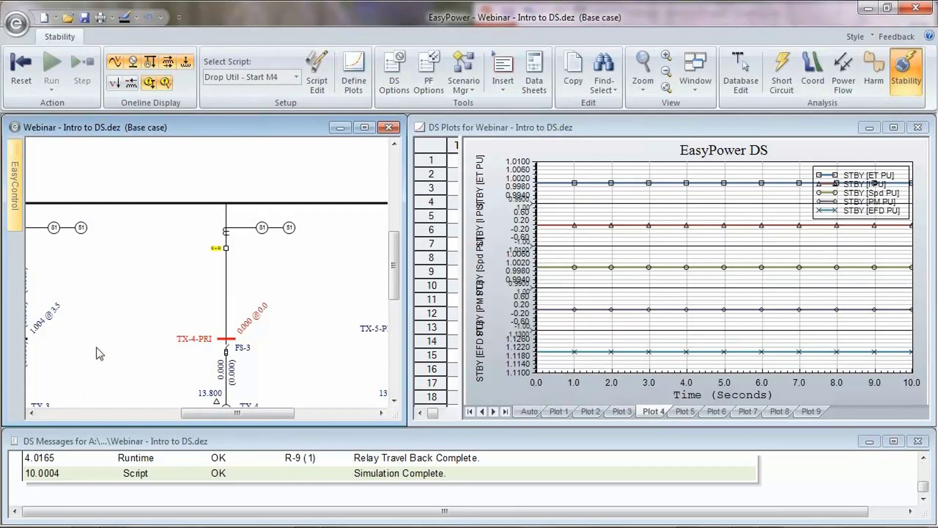
{"action": "left_click_drag", "start_coordinate": [96, 347], "coordinate": [208, 251]}
{"action": "left_click_drag", "start_coordinate": [113, 326], "coordinate": [244, 270]}
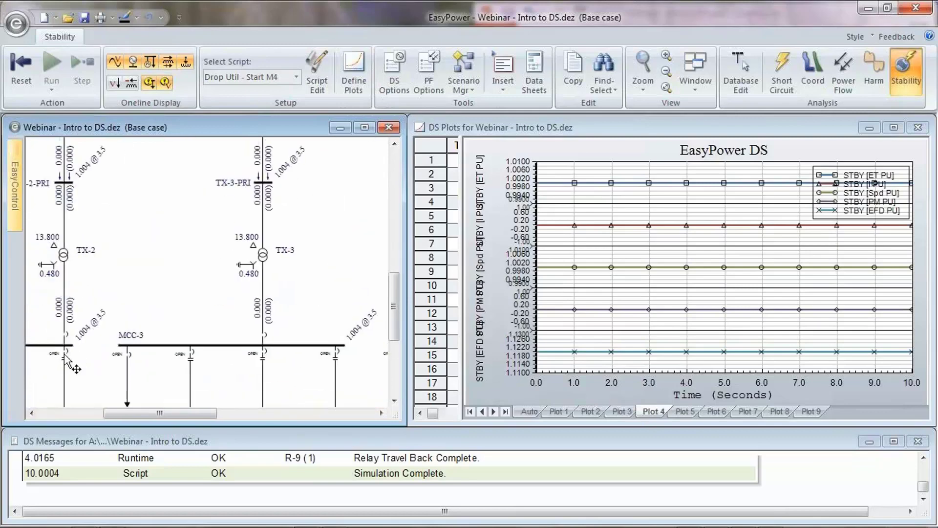
{"action": "left_click_drag", "start_coordinate": [72, 362], "coordinate": [228, 301]}
{"action": "left_click_drag", "start_coordinate": [116, 338], "coordinate": [154, 327]}
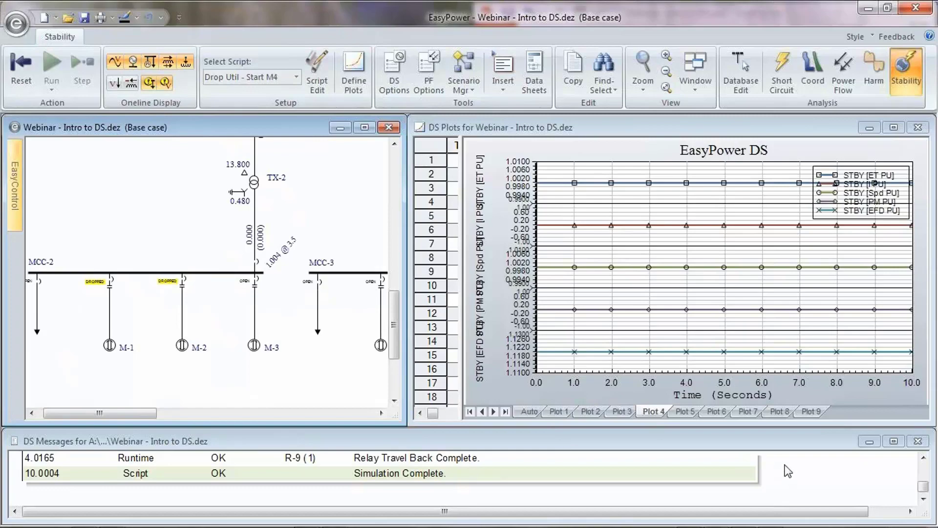
Enlarge the DS Messages to read the TX-4-PRI fault events, then restore the windows and inspect the relay above FS-2
{"action": "left_click_drag", "start_coordinate": [406, 425], "coordinate": [375, 179]}
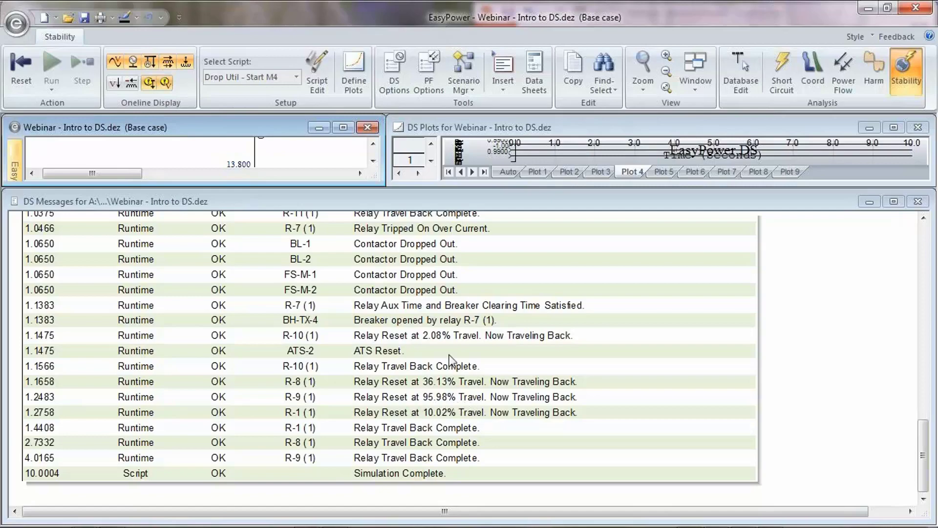
{"action": "left_click_drag", "start_coordinate": [385, 185], "coordinate": [498, 416]}
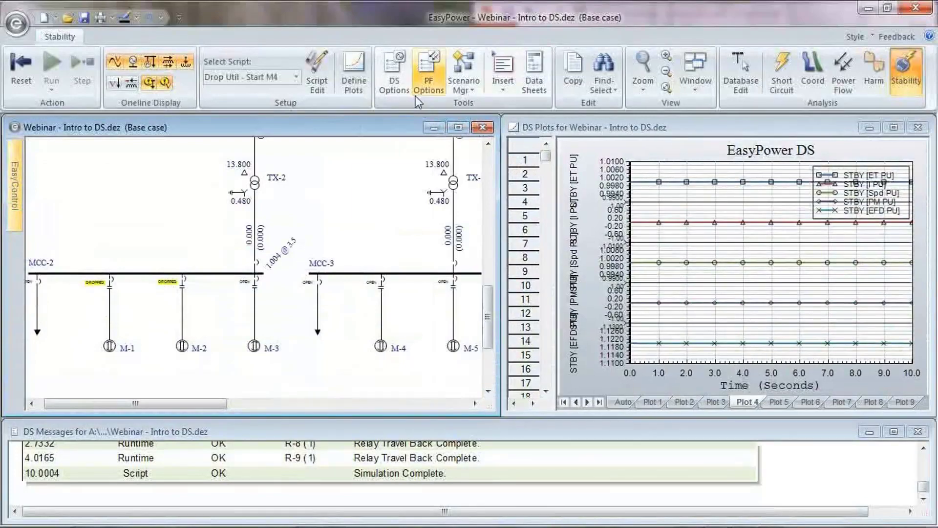
{"action": "left_click_drag", "start_coordinate": [437, 188], "coordinate": [220, 332]}
{"action": "left_click_drag", "start_coordinate": [359, 210], "coordinate": [293, 371]}
{"action": "left_click_drag", "start_coordinate": [399, 337], "coordinate": [203, 340]}
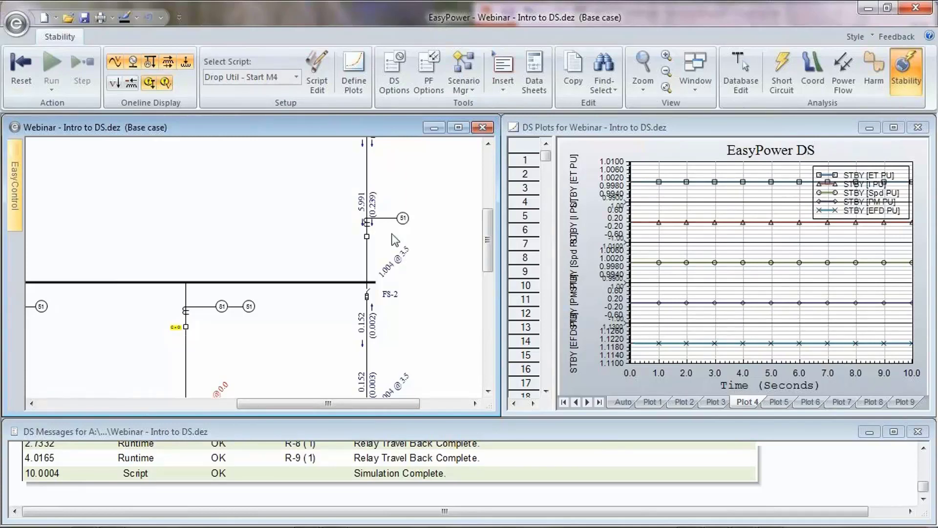
Reset the simulation and simulate a bus fault at MCC-4, below transformer TX-4
{"action": "left_click_drag", "start_coordinate": [266, 377], "coordinate": [356, 205]}
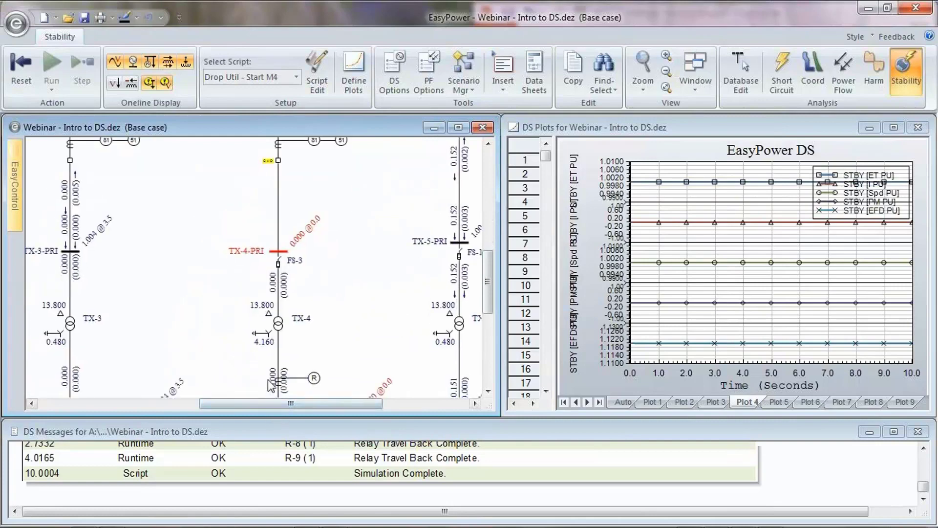
{"action": "left_click_drag", "start_coordinate": [272, 379], "coordinate": [401, 229]}
{"action": "left_click_drag", "start_coordinate": [393, 330], "coordinate": [288, 364]}
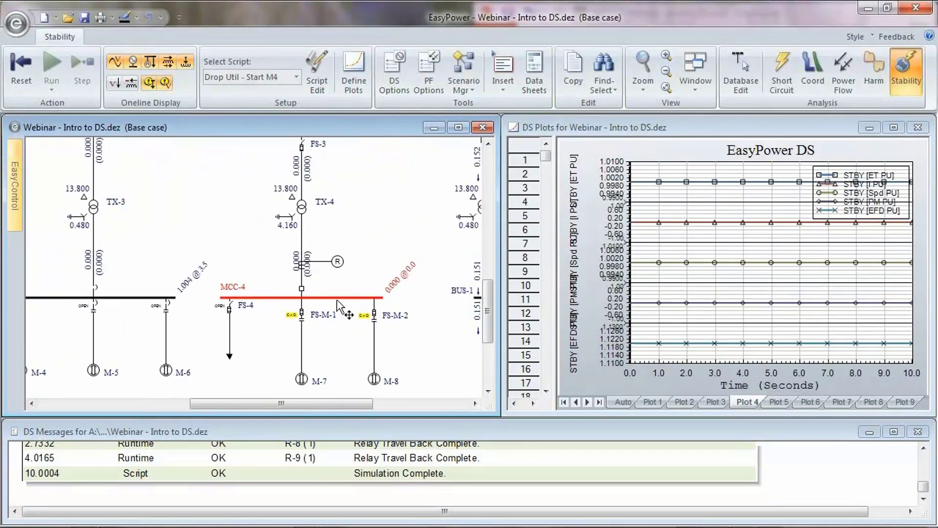
{"action": "left_click", "coordinate": [21, 66]}
{"action": "double_click", "coordinate": [354, 298]}
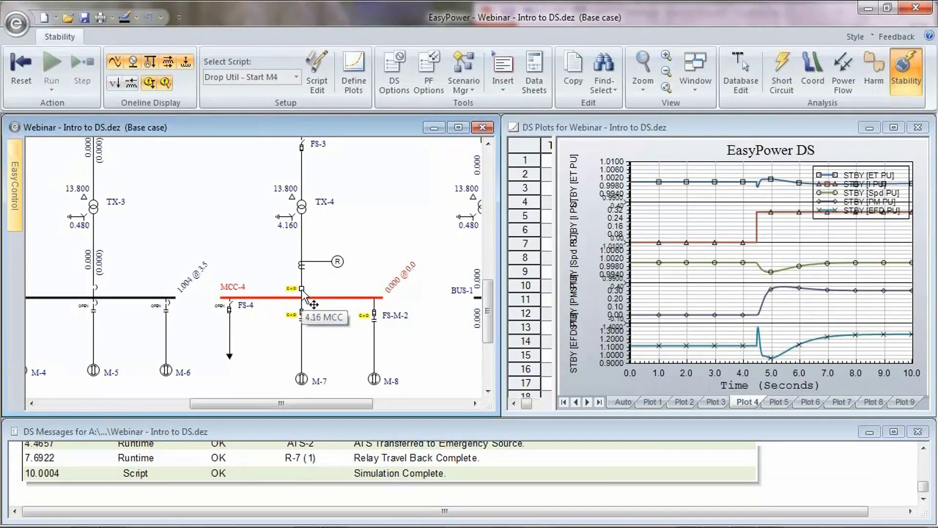
Inspect the devices around the faulted MCC-4, read its events in the enlarged DS Messages area and restore the windows
{"action": "left_click_drag", "start_coordinate": [352, 163], "coordinate": [327, 183]}
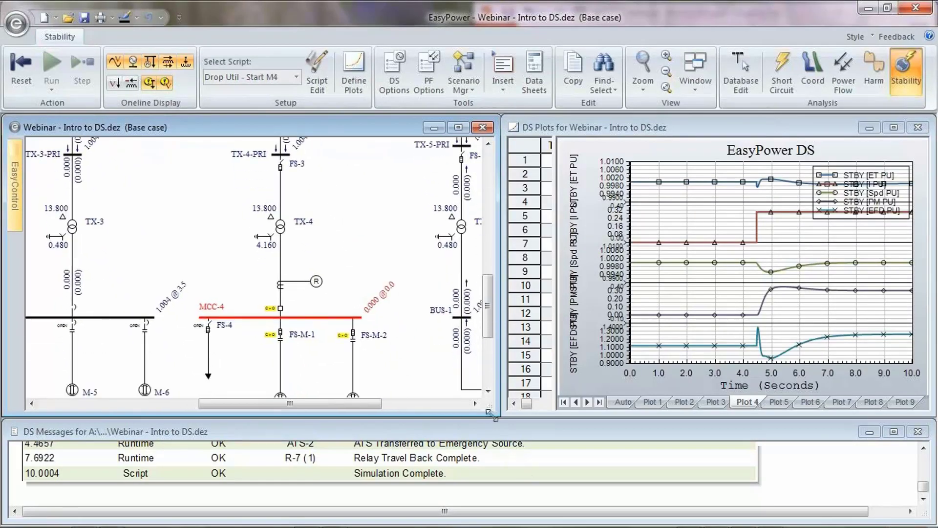
{"action": "left_click_drag", "start_coordinate": [490, 414], "coordinate": [461, 255]}
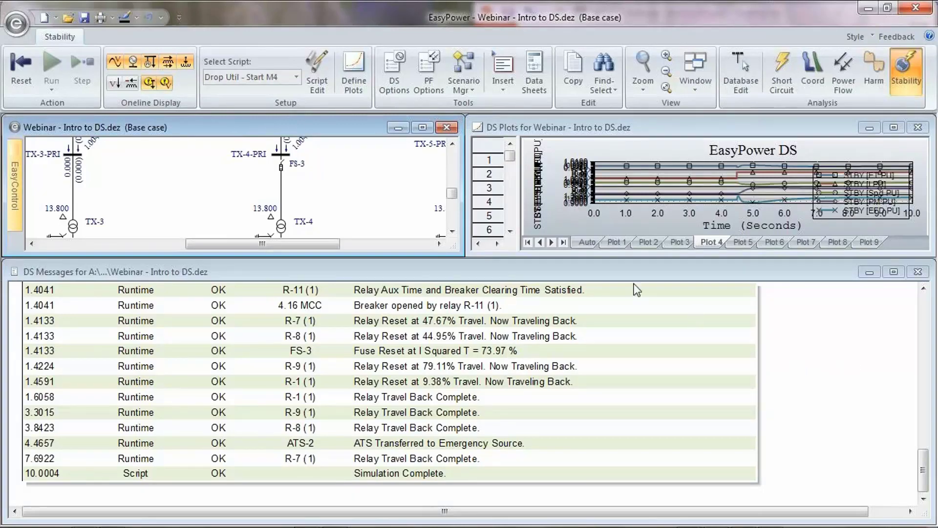
{"action": "left_click_drag", "start_coordinate": [463, 257], "coordinate": [515, 419]}
Reset the simulation and simulate a fault at the SAG2 bus, the 70% 3 Cycles case above the UTIL bus
{"action": "left_click_drag", "start_coordinate": [317, 187], "coordinate": [364, 393]}
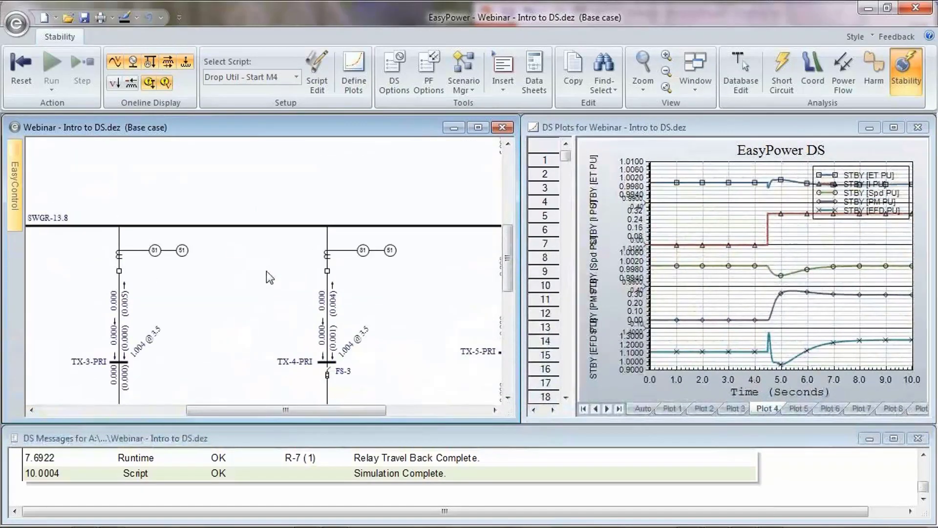
{"action": "left_click_drag", "start_coordinate": [262, 274], "coordinate": [388, 292]}
{"action": "left_click_drag", "start_coordinate": [191, 205], "coordinate": [240, 297]}
{"action": "left_click", "coordinate": [17, 76]}
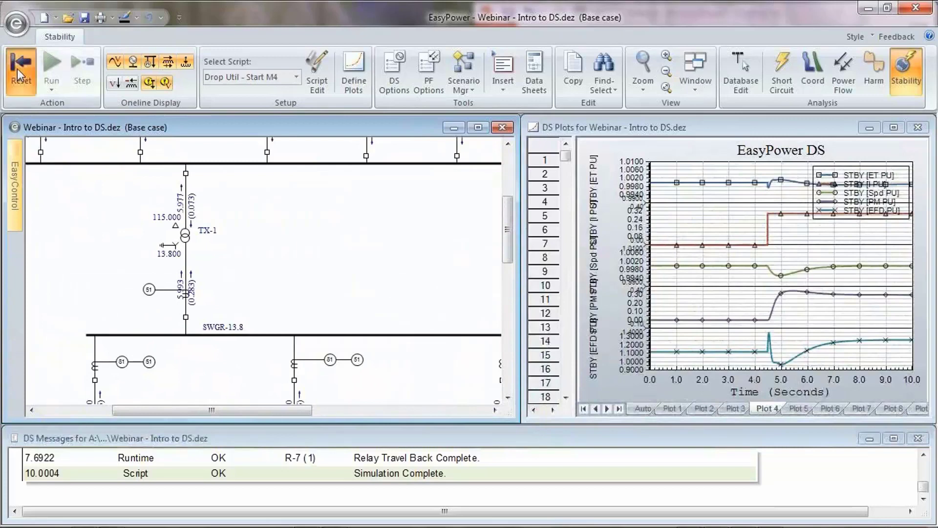
{"action": "left_click_drag", "start_coordinate": [310, 174], "coordinate": [327, 327]}
{"action": "left_click_drag", "start_coordinate": [223, 253], "coordinate": [399, 280]}
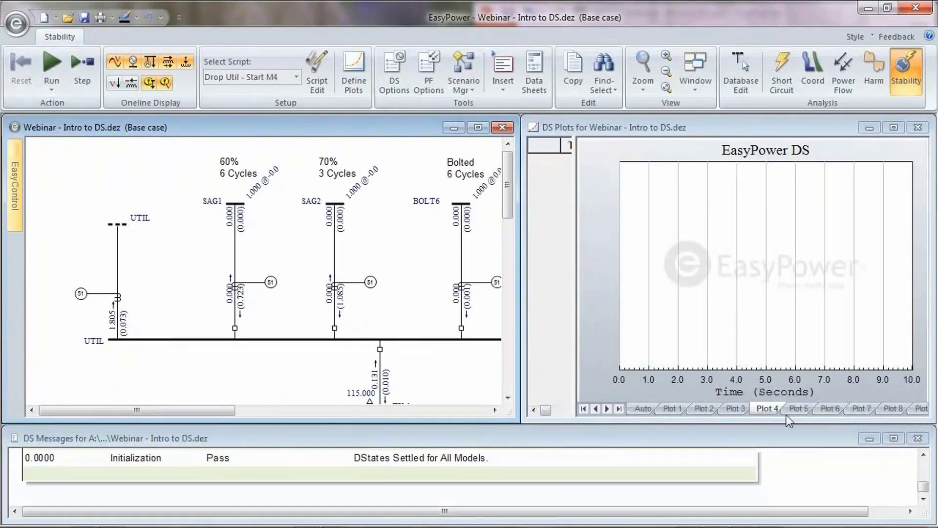
{"action": "mouse_move", "coordinate": [829, 527]}
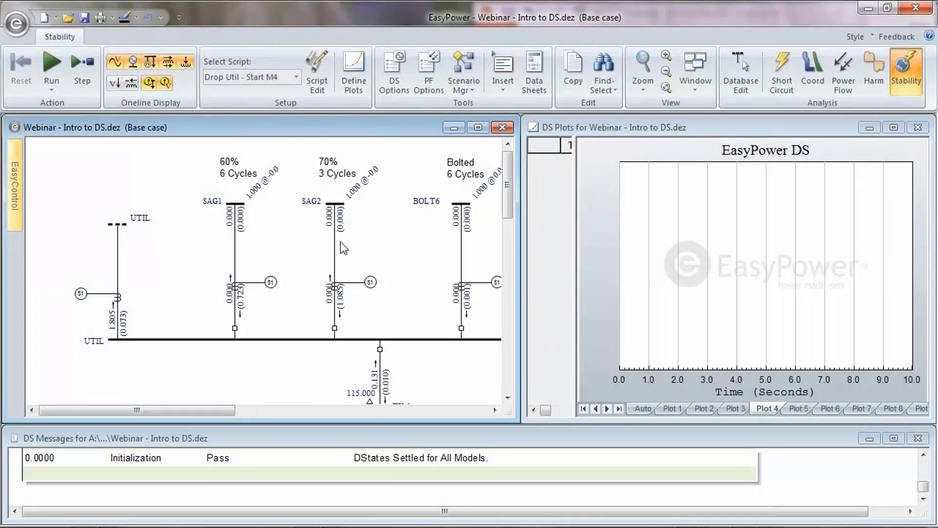
{"action": "double_click", "coordinate": [338, 204]}
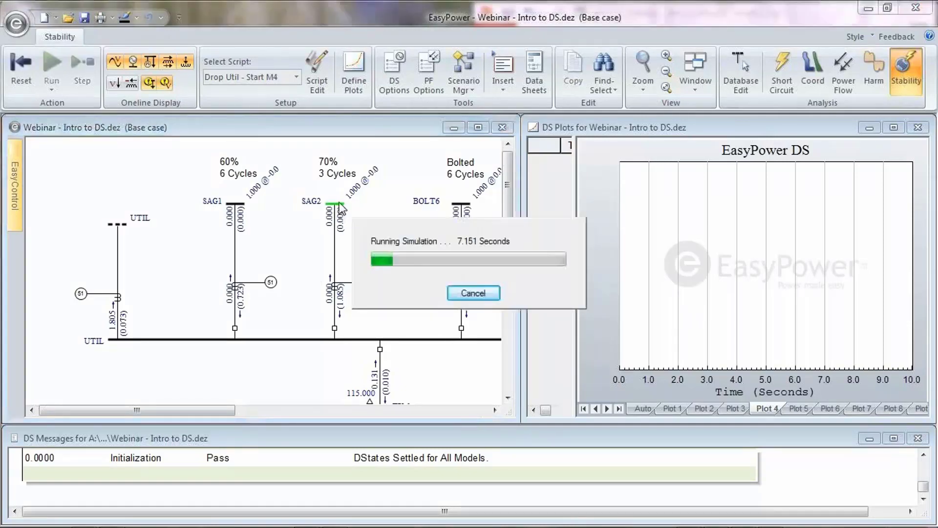
Examine the SAG2 fault's effect on the motor contactors at MCC-2, MCC-3 and MCC-4
{"action": "scroll", "coordinate": [349, 297], "scroll_direction": "down", "scroll_amount": 2}
{"action": "left_click_drag", "start_coordinate": [348, 328], "coordinate": [309, 168]}
{"action": "left_click_drag", "start_coordinate": [316, 338], "coordinate": [256, 180]}
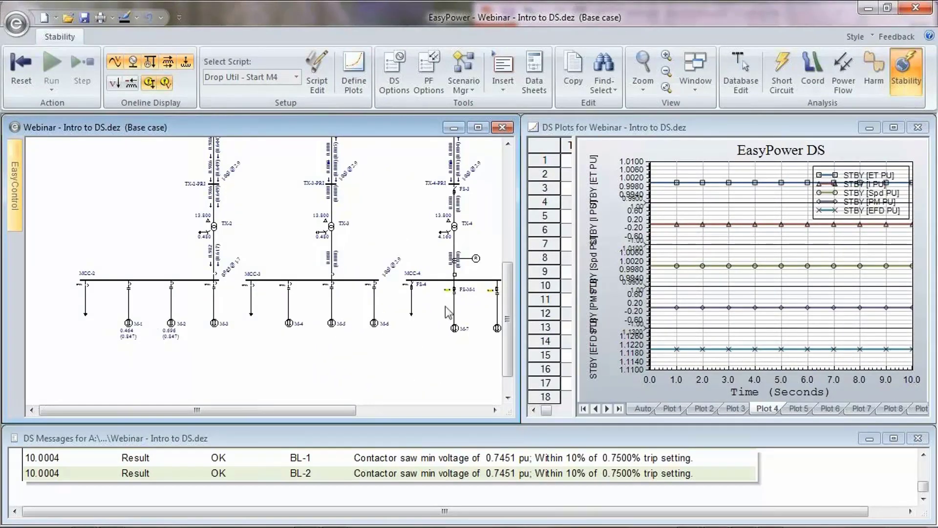
{"action": "left_click_drag", "start_coordinate": [475, 313], "coordinate": [339, 321]}
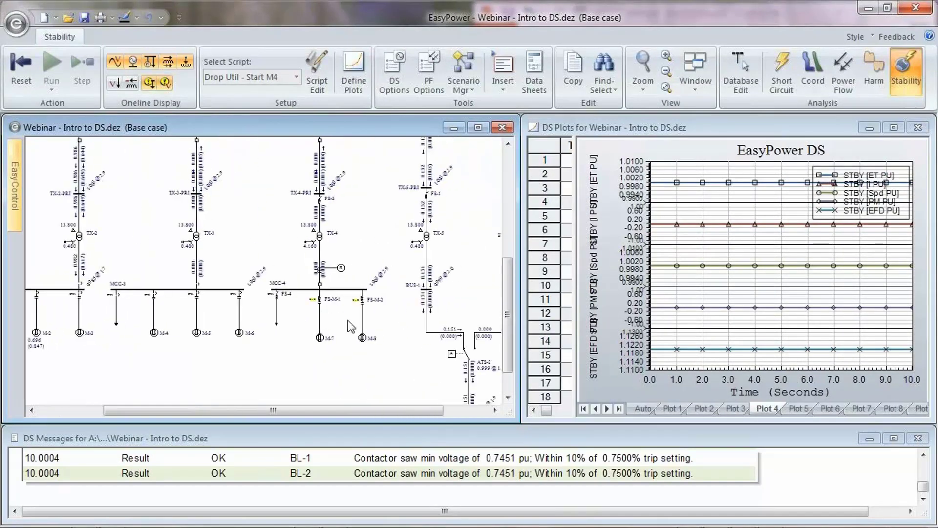
{"action": "scroll", "coordinate": [351, 326], "scroll_direction": "up", "scroll_amount": 2}
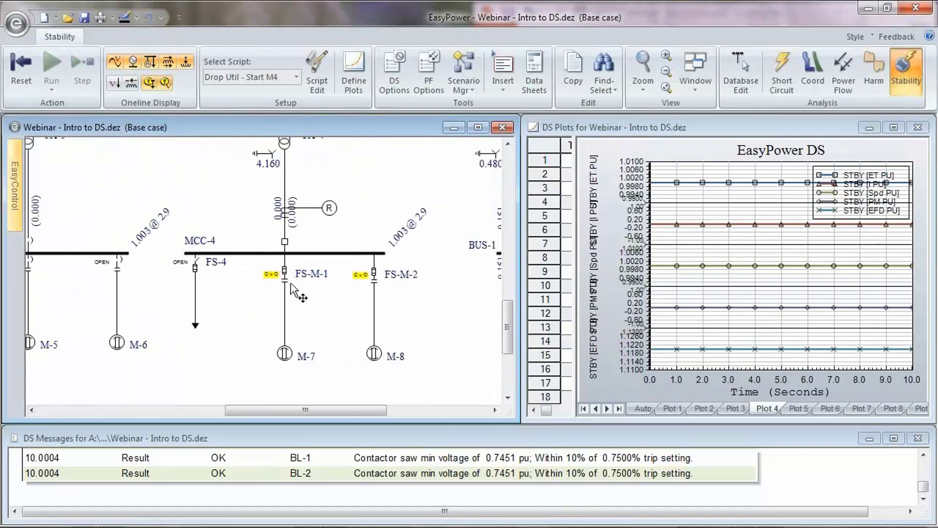
Simulate a fault at the SAG1 bus, the 60% 6 Cycles case above the UTIL bus
{"action": "left_click_drag", "start_coordinate": [236, 155], "coordinate": [391, 383]}
{"action": "left_click_drag", "start_coordinate": [171, 146], "coordinate": [243, 383]}
{"action": "left_click_drag", "start_coordinate": [284, 238], "coordinate": [341, 387]}
{"action": "left_click_drag", "start_coordinate": [253, 229], "coordinate": [378, 223]}
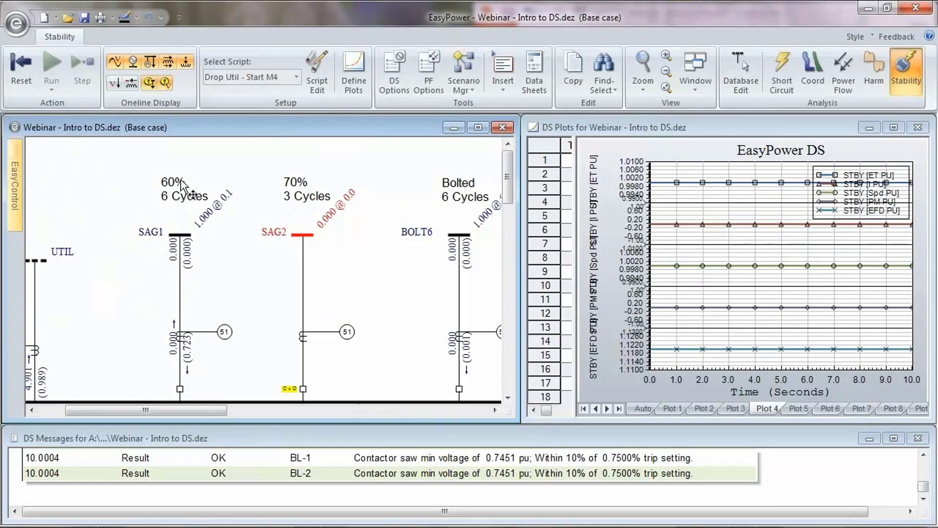
{"action": "double_click", "coordinate": [186, 236]}
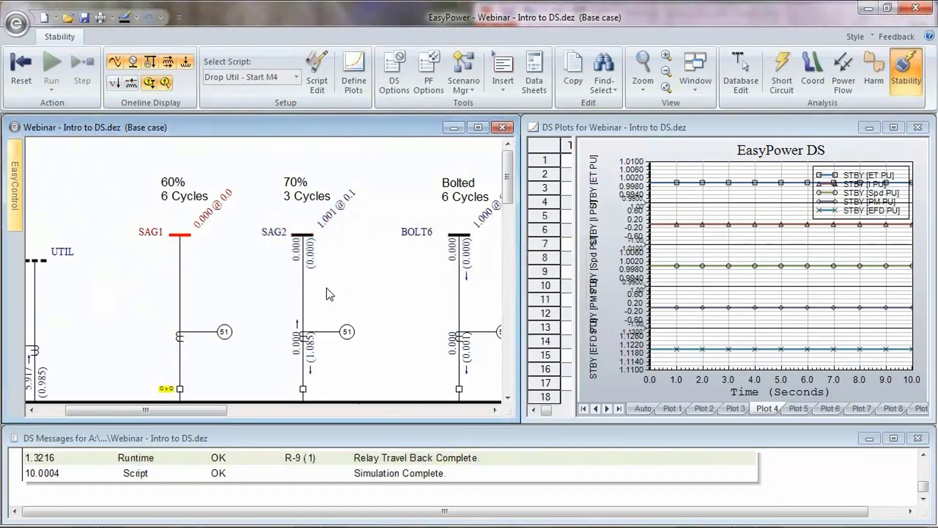
Examine the SAG1 fault's effect from transformer TX-1 down to the motor contactors at MCC-2, MCC-3 and MCC-4
{"action": "scroll", "coordinate": [326, 307], "scroll_direction": "down", "scroll_amount": 2}
{"action": "left_click_drag", "start_coordinate": [369, 323], "coordinate": [354, 137]}
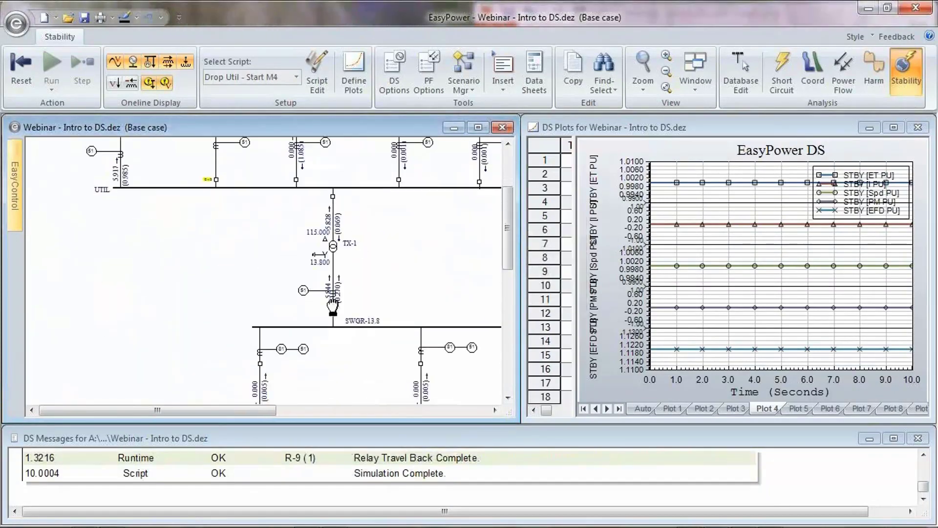
{"action": "left_click_drag", "start_coordinate": [335, 310], "coordinate": [355, 163]}
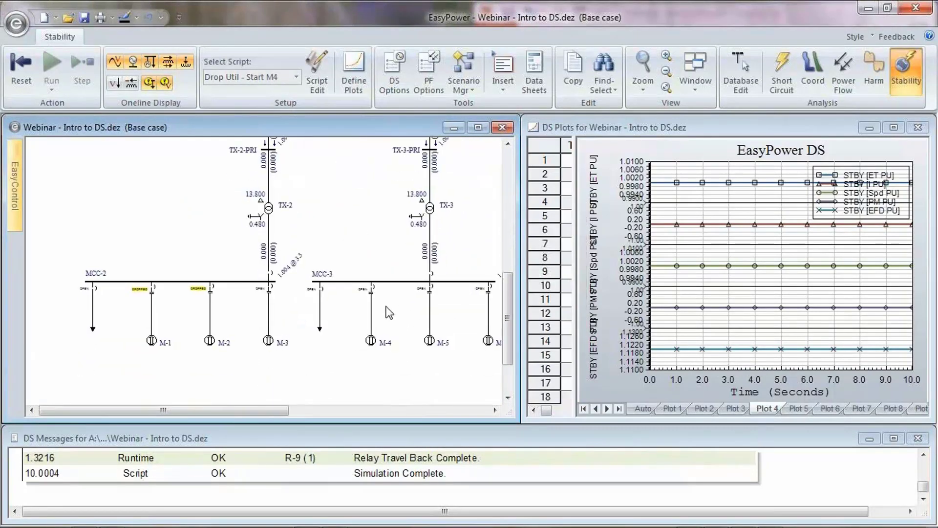
{"action": "scroll", "coordinate": [388, 312], "scroll_direction": "down", "scroll_amount": 1}
{"action": "left_click_drag", "start_coordinate": [419, 326], "coordinate": [289, 326]}
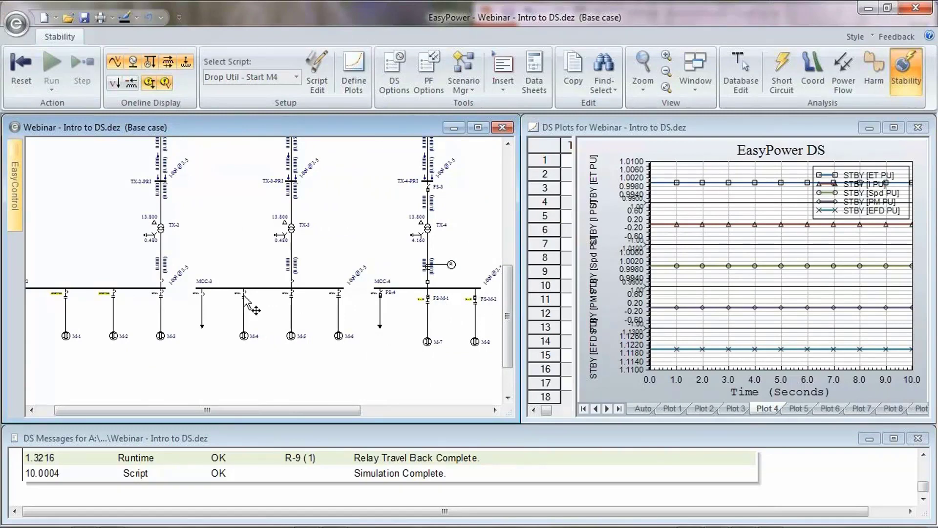
{"action": "scroll", "coordinate": [380, 308], "scroll_direction": "up", "scroll_amount": 3}
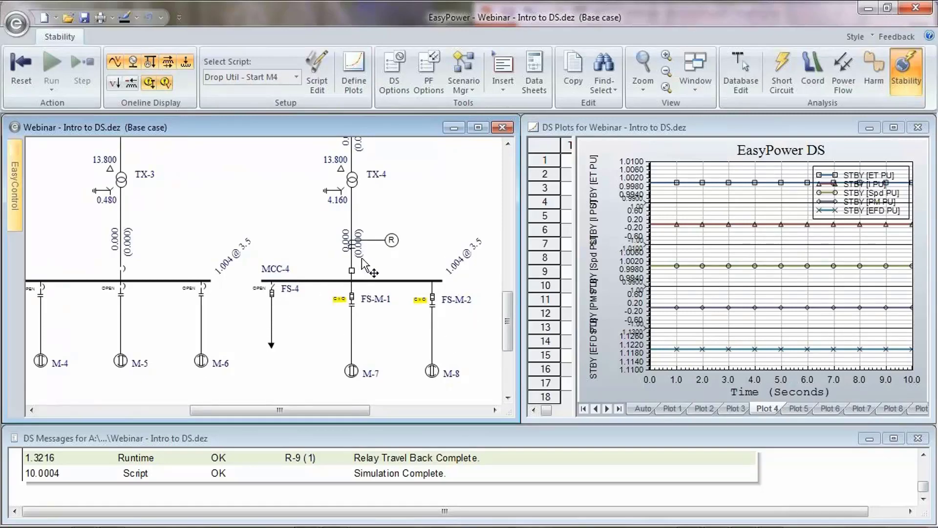
Maximize Plot 3 to examine COGEN's response to the SAG1 fault with the data cursor, then restore the tiled windows
{"action": "left_click", "coordinate": [734, 408]}
{"action": "left_click", "coordinate": [893, 127]}
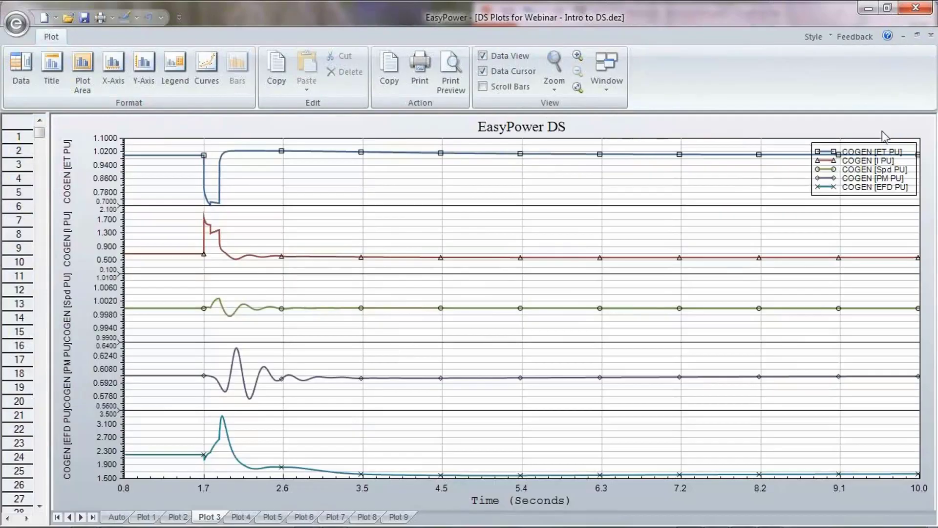
{"action": "left_click", "coordinate": [211, 195]}
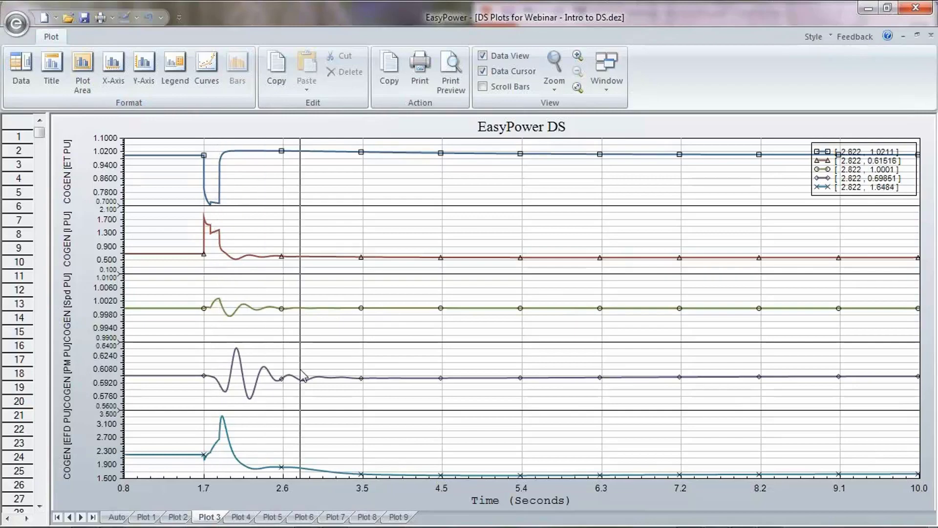
{"action": "left_click", "coordinate": [917, 35]}
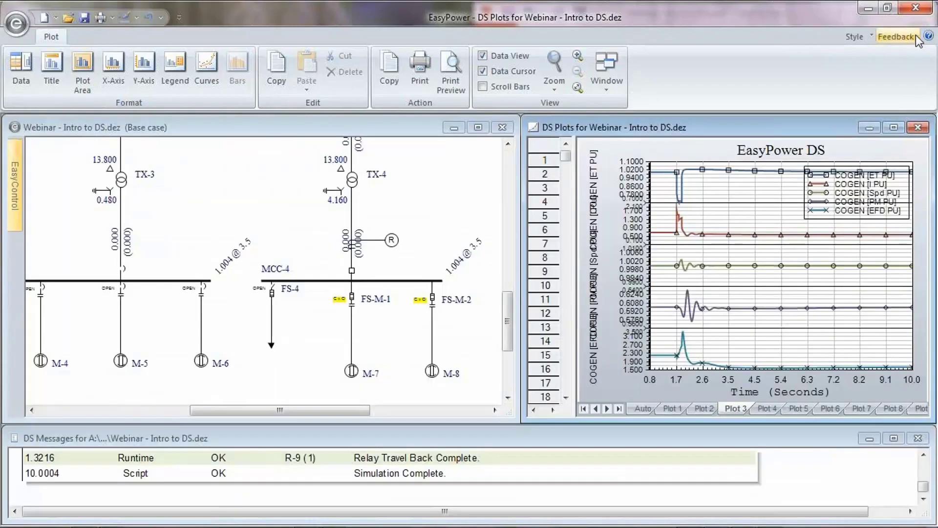
Return the one-line view to the sag and bolted fault buses above UTIL and reset the SAG1 simulation
{"action": "left_click", "coordinate": [276, 127]}
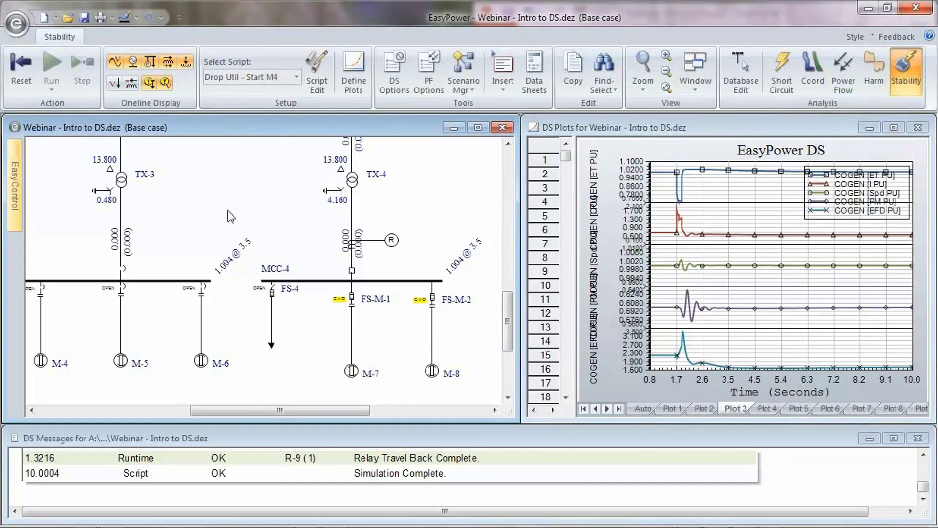
{"action": "scroll", "coordinate": [230, 216], "scroll_direction": "down", "scroll_amount": 2}
{"action": "left_click_drag", "start_coordinate": [233, 191], "coordinate": [238, 286]}
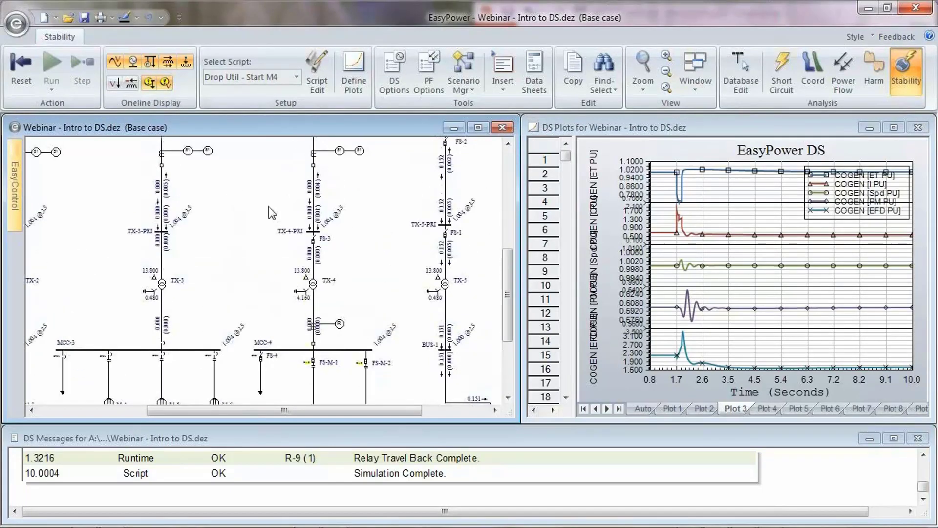
{"action": "left_click_drag", "start_coordinate": [265, 197], "coordinate": [264, 300]}
{"action": "left_click_drag", "start_coordinate": [201, 189], "coordinate": [283, 262]}
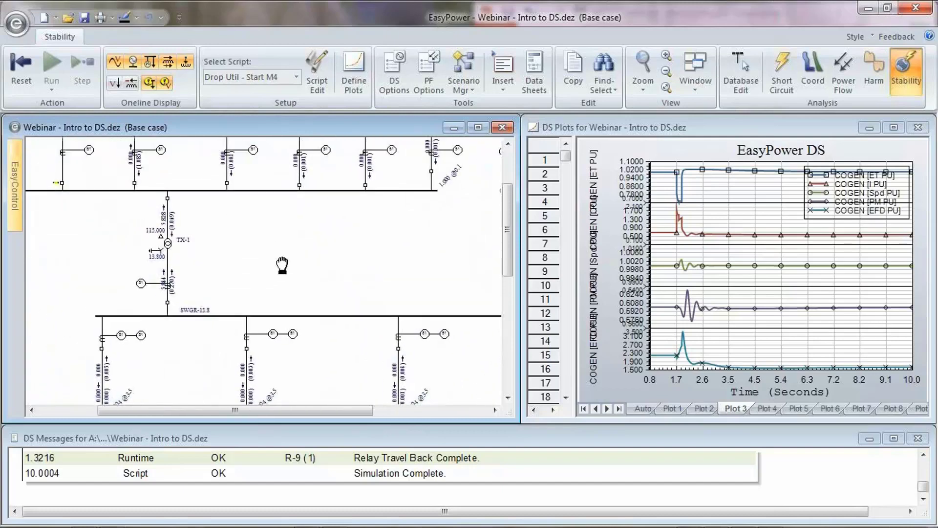
{"action": "left_click_drag", "start_coordinate": [210, 189], "coordinate": [285, 263]}
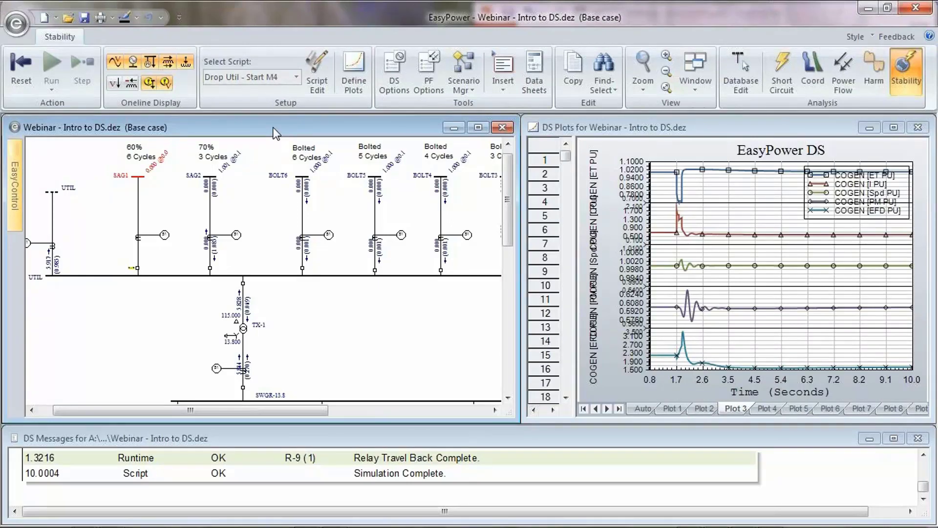
{"action": "left_click", "coordinate": [20, 73]}
Enable Use Arc Flash Simulation for Faults in the Dynamic Stability options and review the arc flash settings
{"action": "left_click", "coordinate": [394, 73]}
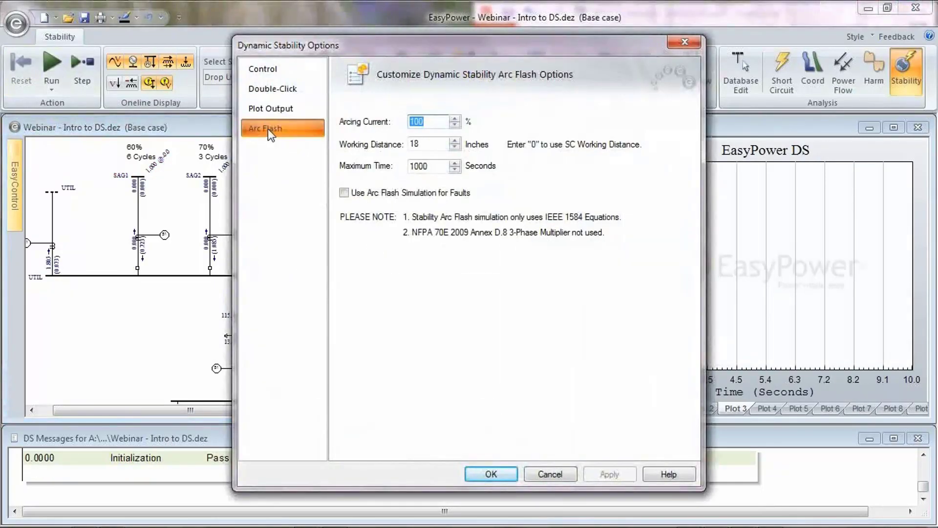
{"action": "left_click", "coordinate": [344, 194]}
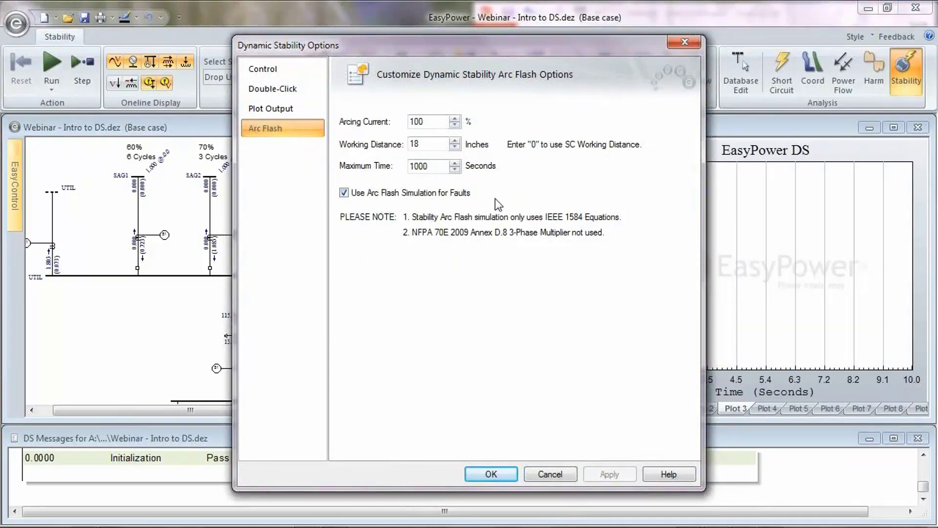
{"action": "left_click", "coordinate": [503, 475]}
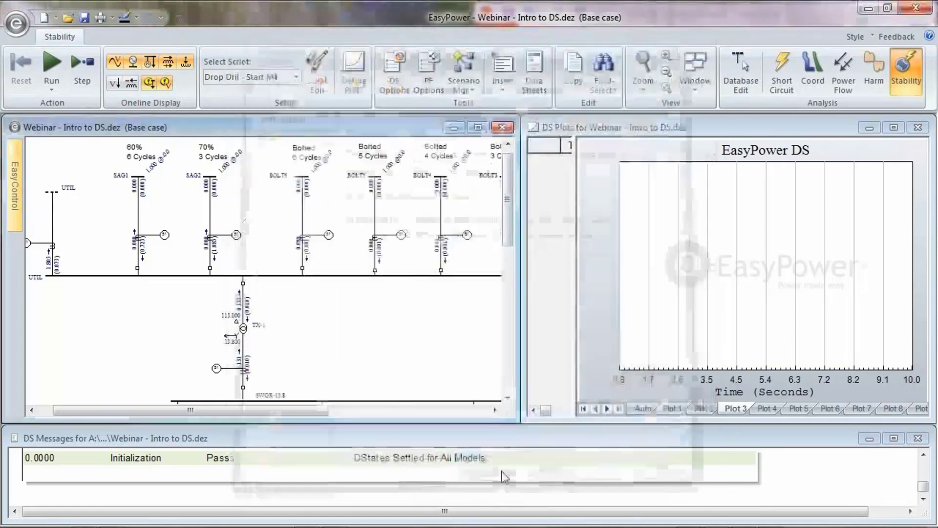
{"action": "left_click", "coordinate": [393, 74]}
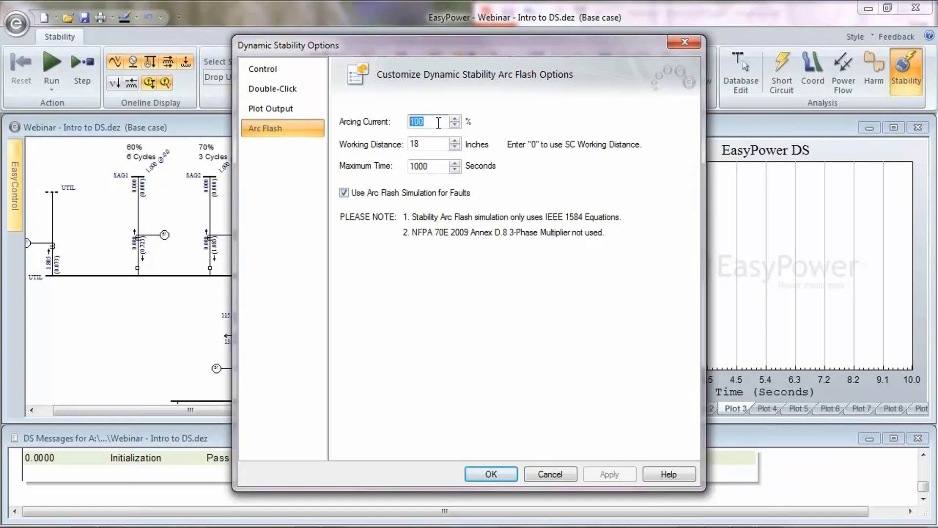
{"action": "left_click", "coordinate": [493, 474]}
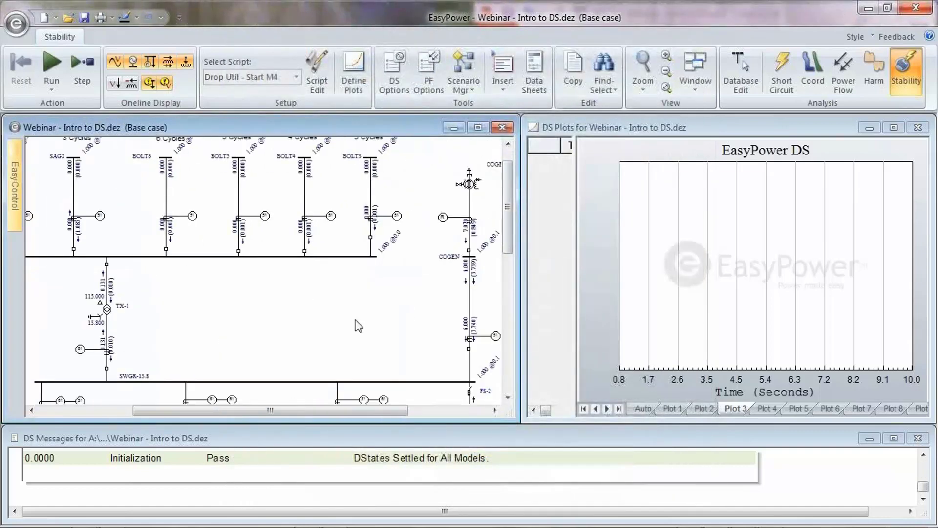
Simulate an arc flash fault at the SWGR-13.8 bus and display its Auto plot
{"action": "scroll", "coordinate": [359, 326], "scroll_direction": "down", "scroll_amount": 5}
{"action": "double_click", "coordinate": [317, 223]}
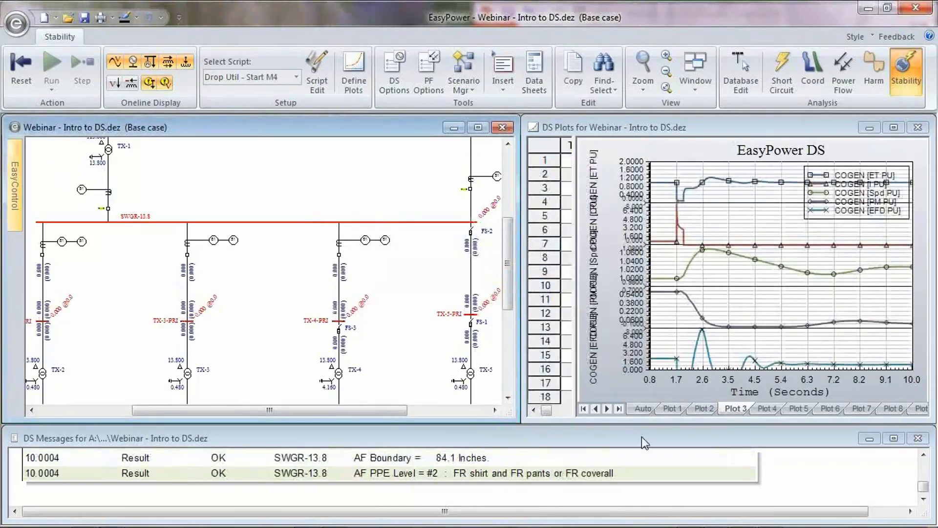
{"action": "left_click", "coordinate": [643, 409]}
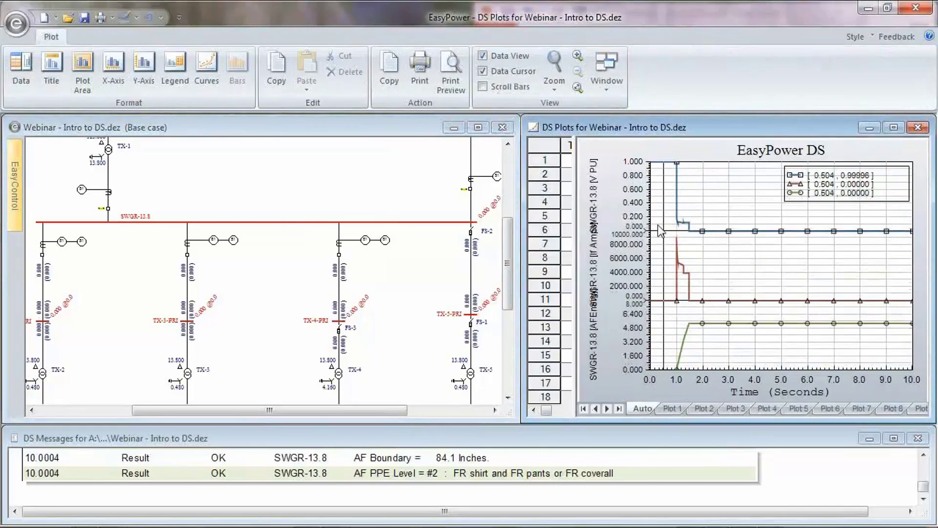
Examine the maximized SWGR-13.8 plot zoomed to the fault period, then read the arc flash results in the enlarged DS Messages window
{"action": "left_click", "coordinate": [894, 127]}
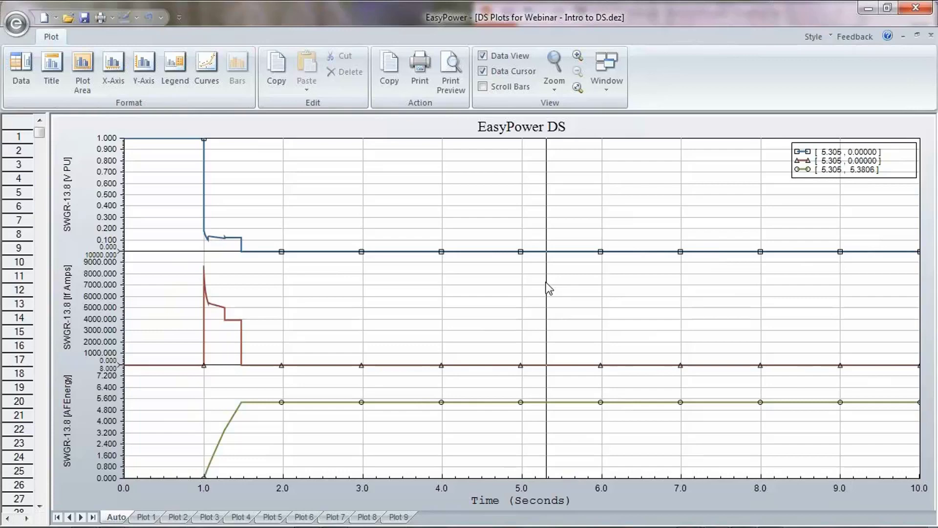
{"action": "left_click_drag", "start_coordinate": [188, 318], "coordinate": [268, 305]}
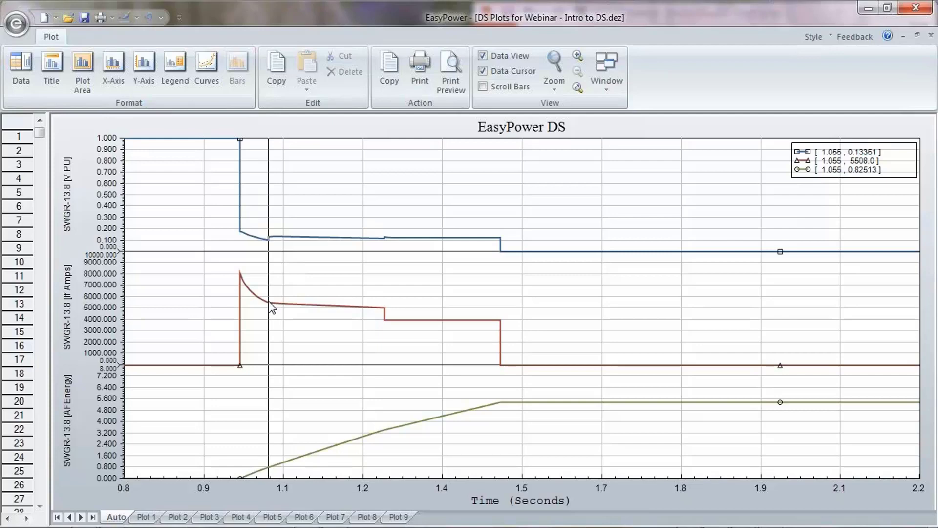
{"action": "left_click_drag", "start_coordinate": [270, 303], "coordinate": [810, 220]}
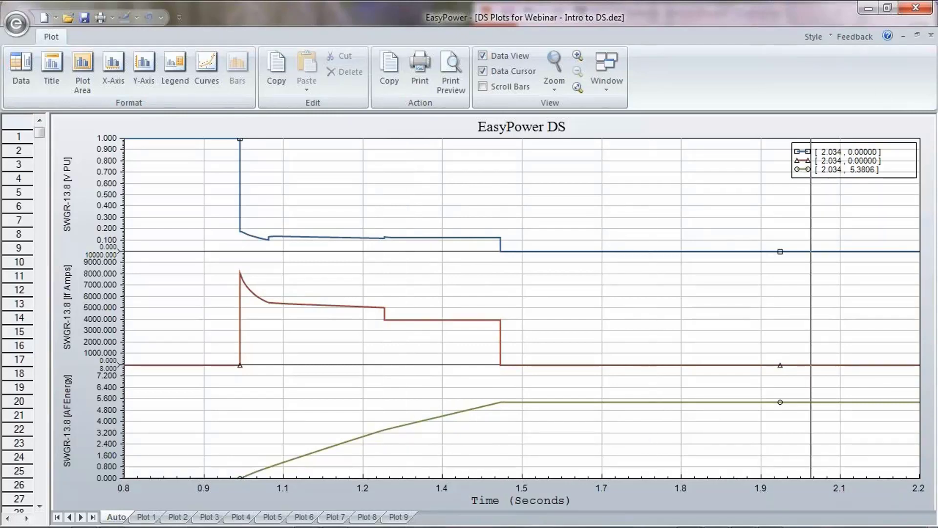
{"action": "left_click", "coordinate": [917, 37]}
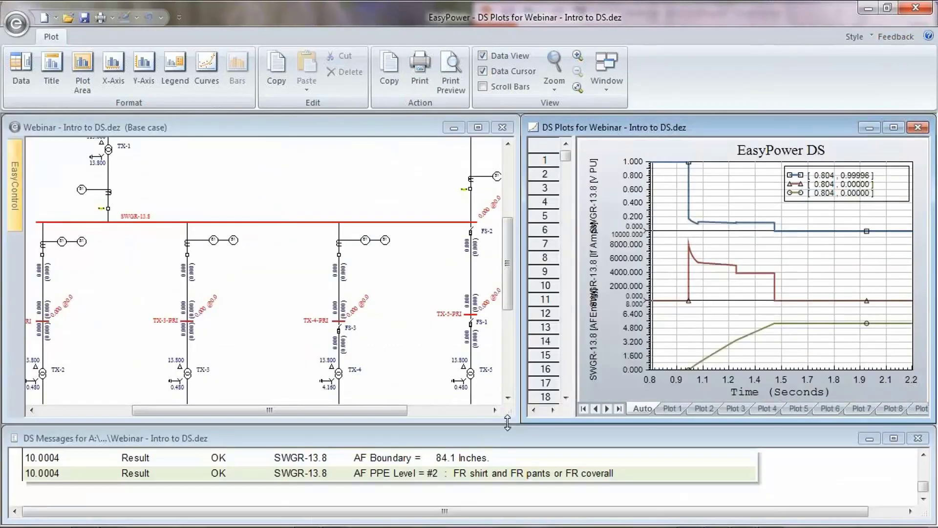
{"action": "left_click_drag", "start_coordinate": [507, 423], "coordinate": [507, 289]}
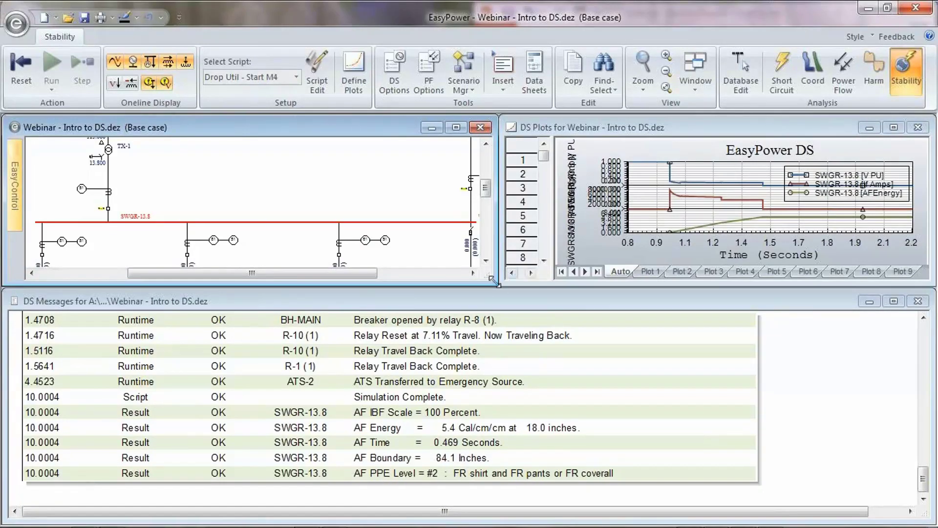
{"action": "left_click_drag", "start_coordinate": [492, 279], "coordinate": [523, 395]}
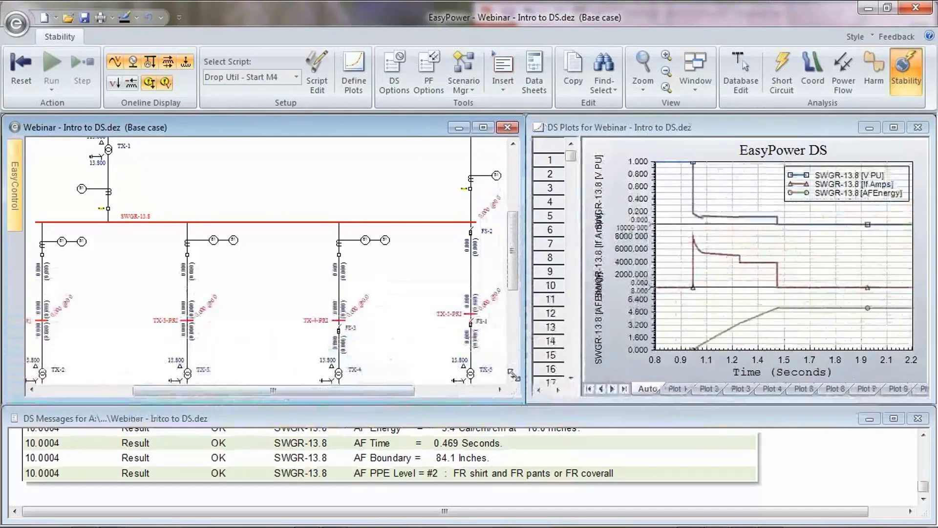
Set the arc flash arcing current to 85% and simulate the SWGR-13.8 bus fault again
{"action": "left_click", "coordinate": [394, 73]}
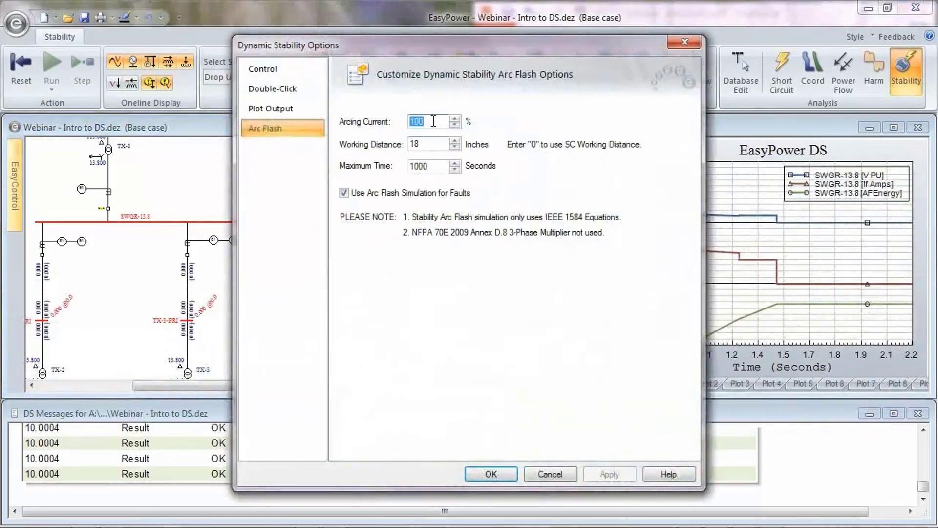
{"action": "type", "text": "85"}
{"action": "key", "text": "Return"}
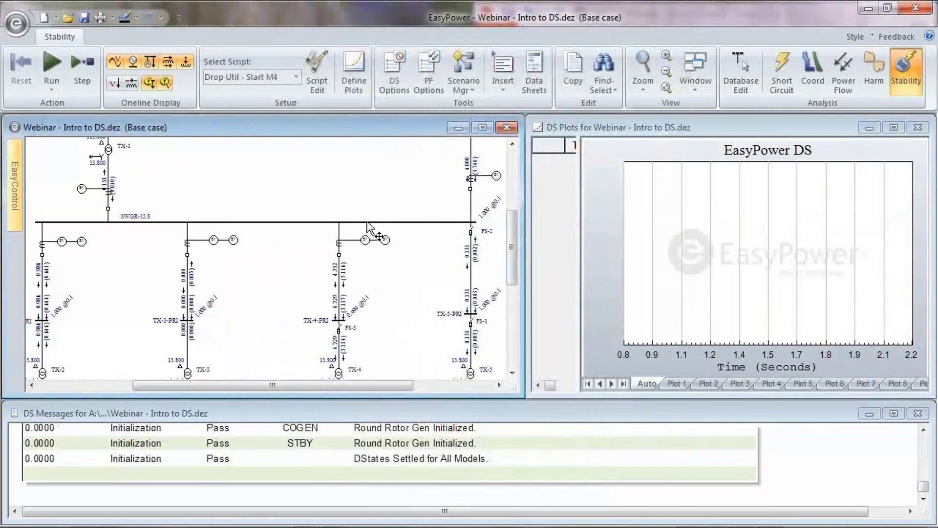
{"action": "double_click", "coordinate": [367, 223]}
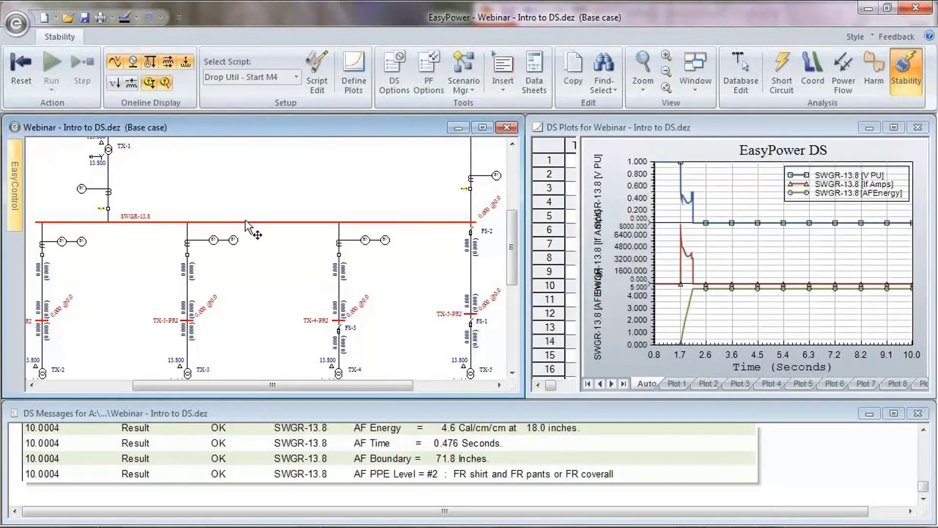
Examine the 85% arcing current case in the maximized plot zoomed to about 0.3–2.3 seconds and in the enlarged DS Messages window
{"action": "left_click", "coordinate": [680, 266]}
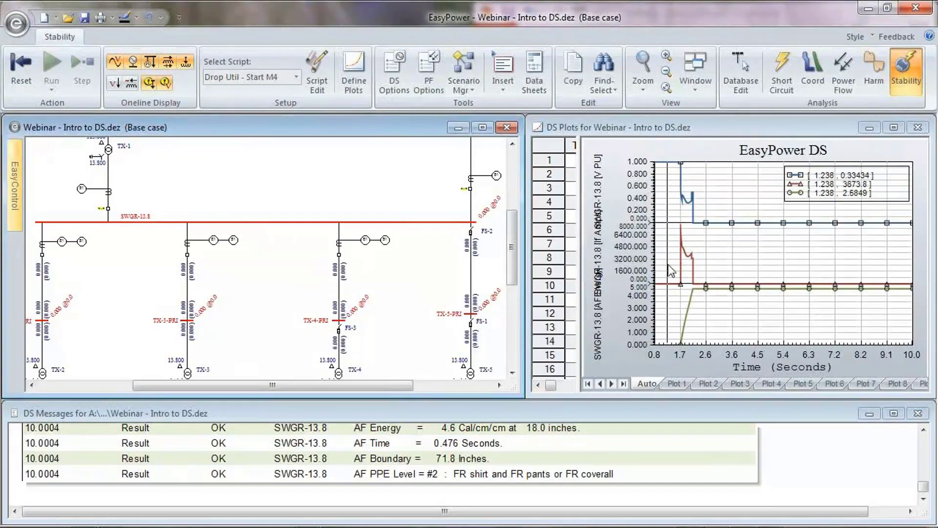
{"action": "left_click", "coordinate": [893, 128]}
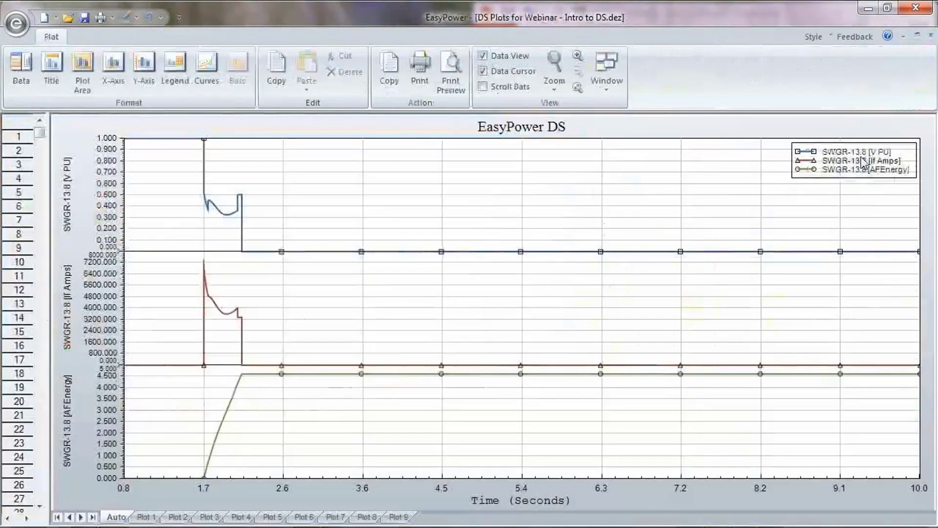
{"action": "left_click_drag", "start_coordinate": [175, 279], "coordinate": [262, 294]}
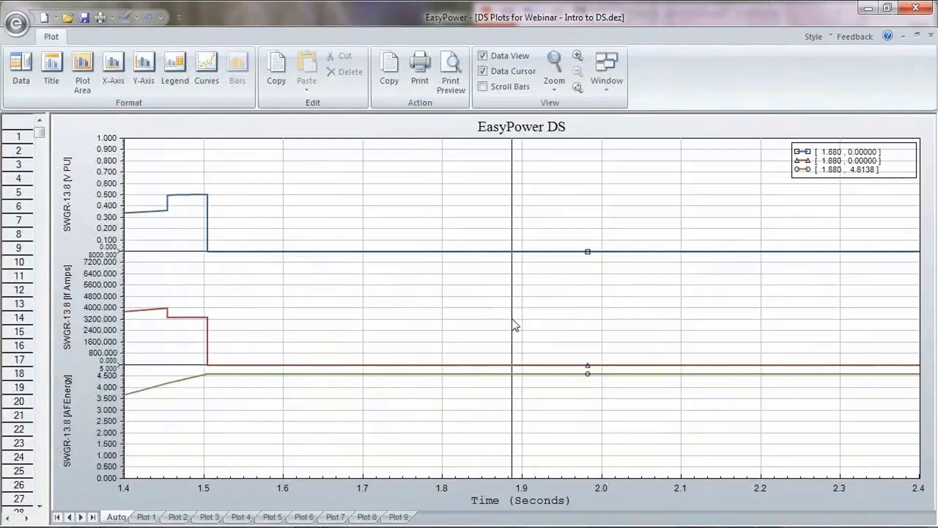
{"action": "double_click", "coordinate": [447, 357]}
{"action": "left_click_drag", "start_coordinate": [149, 308], "coordinate": [308, 311]}
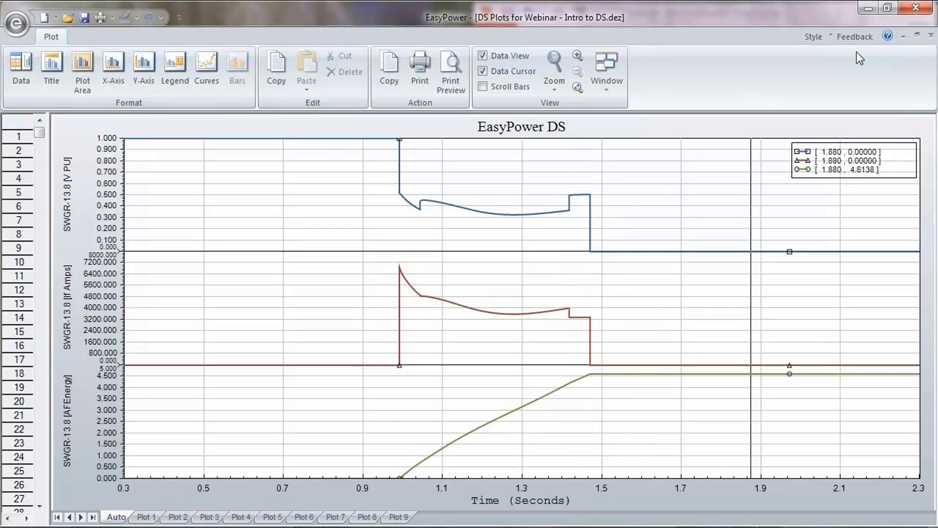
{"action": "left_click", "coordinate": [917, 35]}
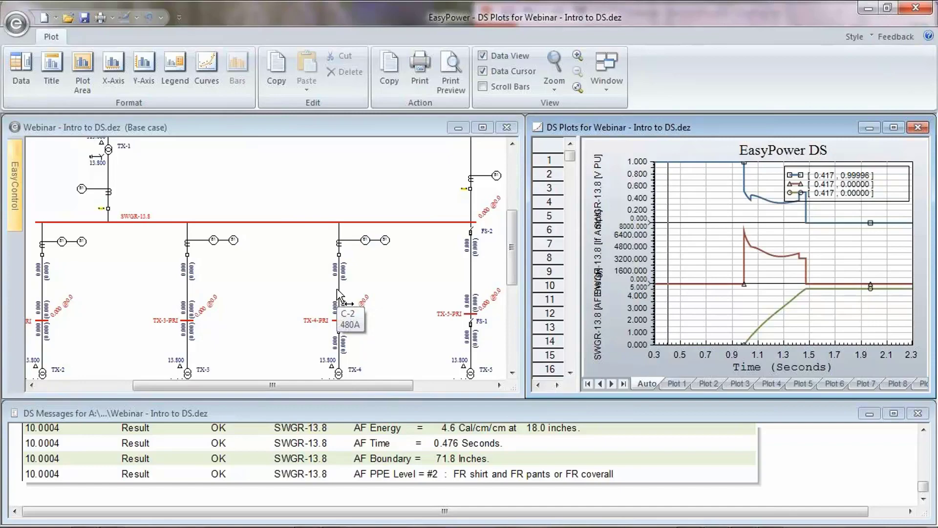
{"action": "left_click_drag", "start_coordinate": [517, 394], "coordinate": [511, 345]}
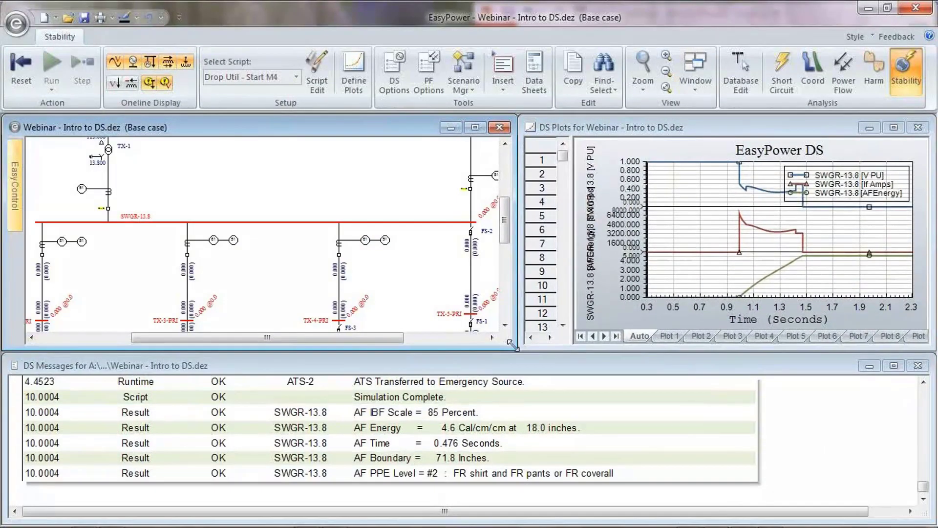